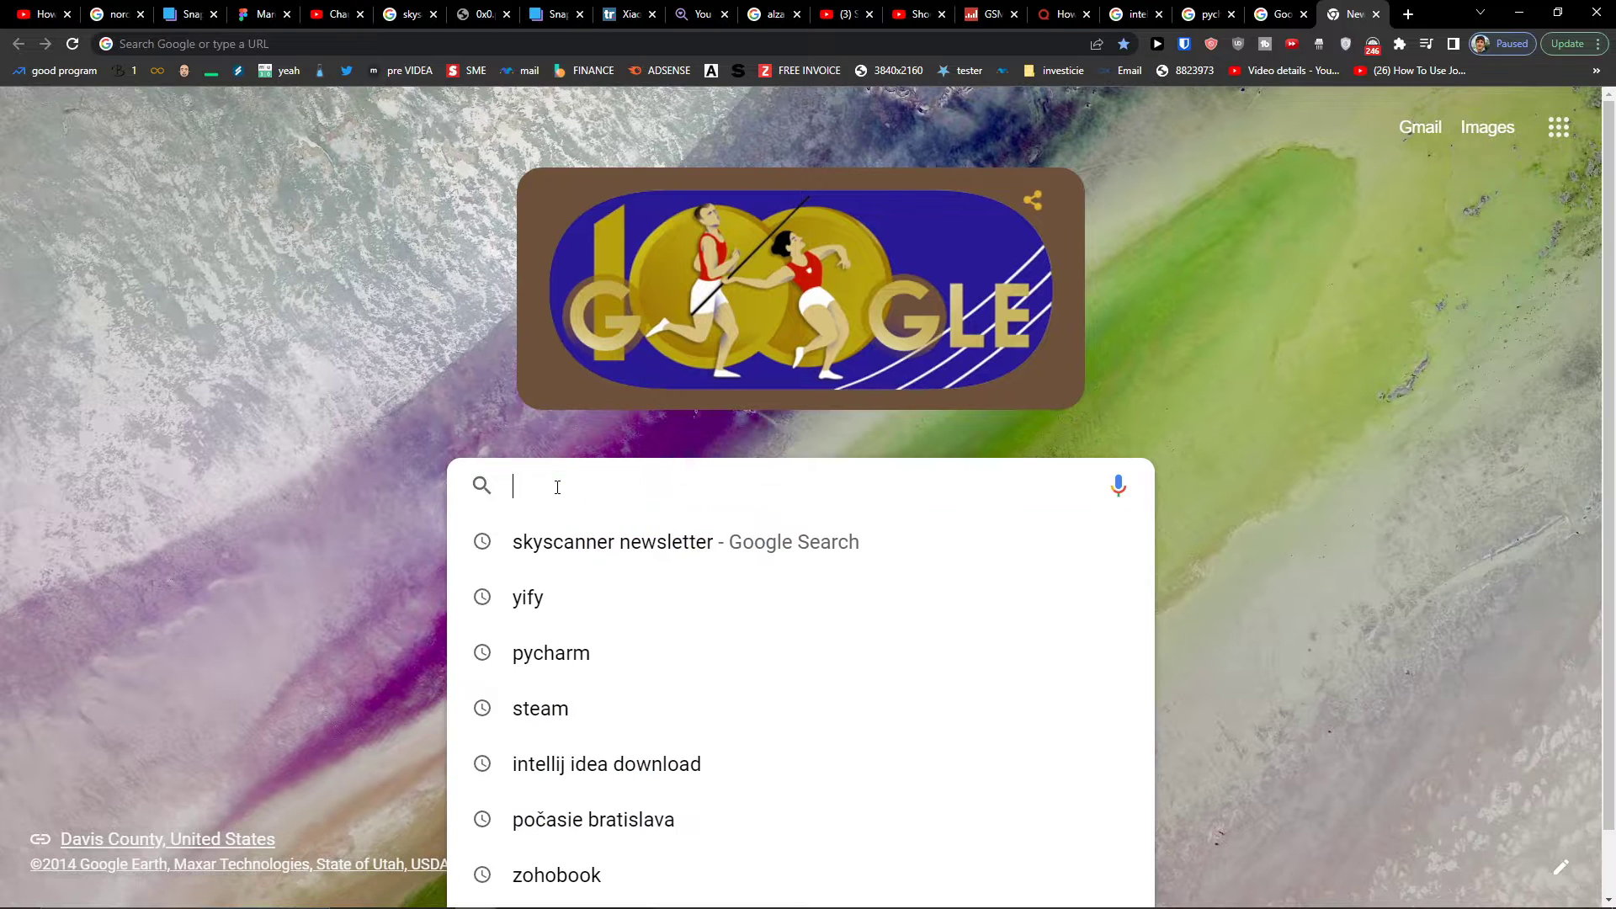
- Search Google for "pycharm ide download" and open the JetBrains PyCharm download page
{"action": "type", "text": "pycharm ide"}
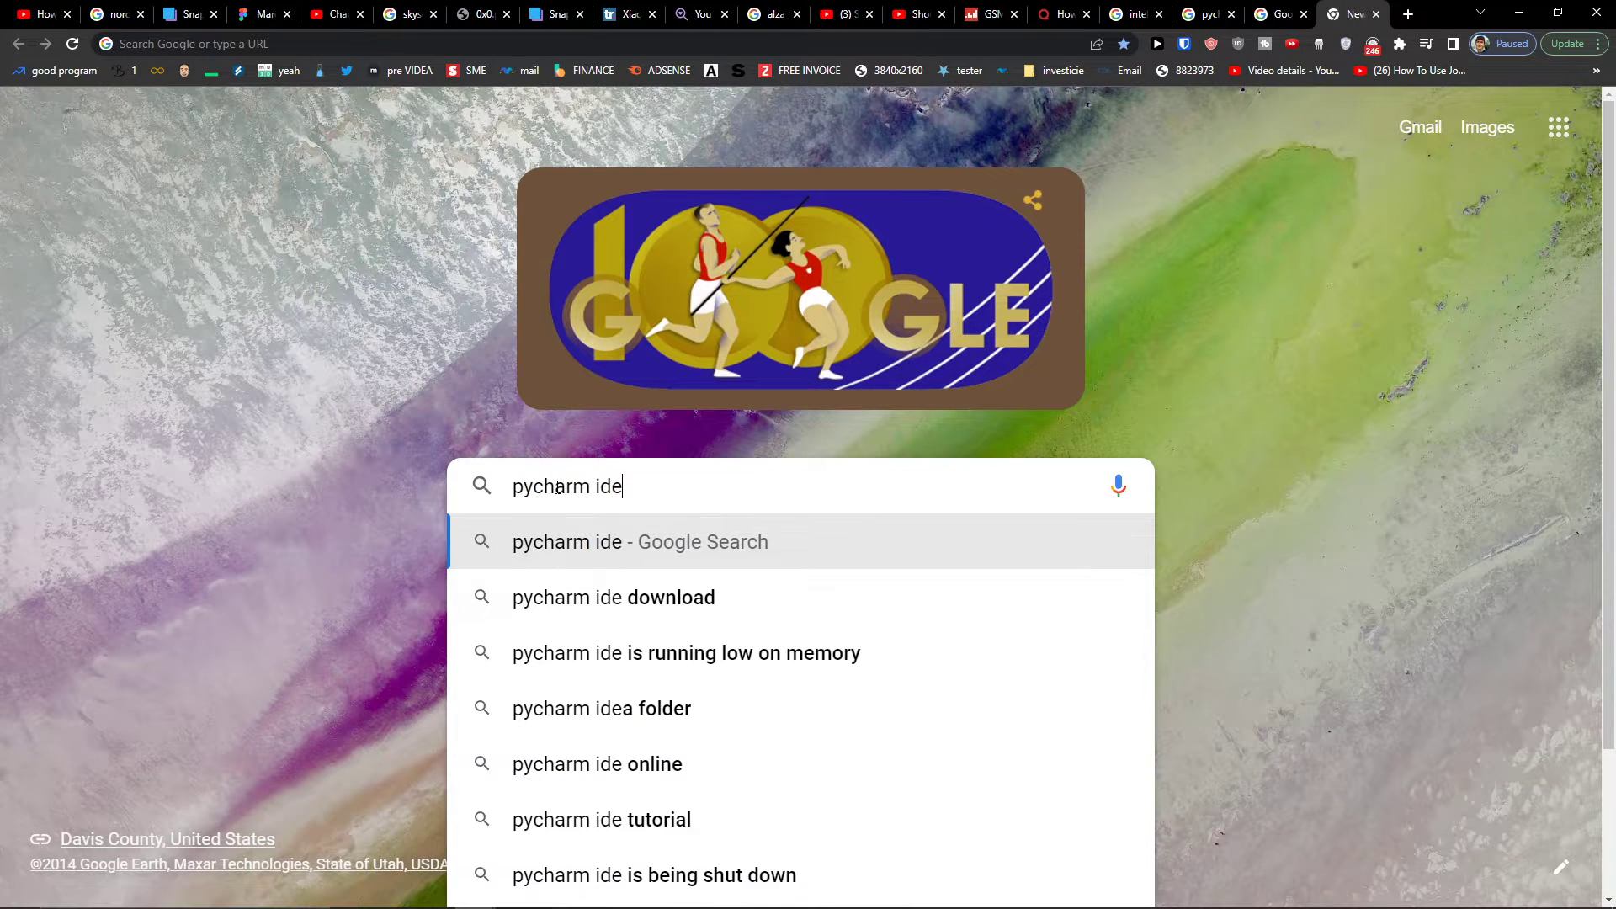
{"action": "key", "text": "Return"}
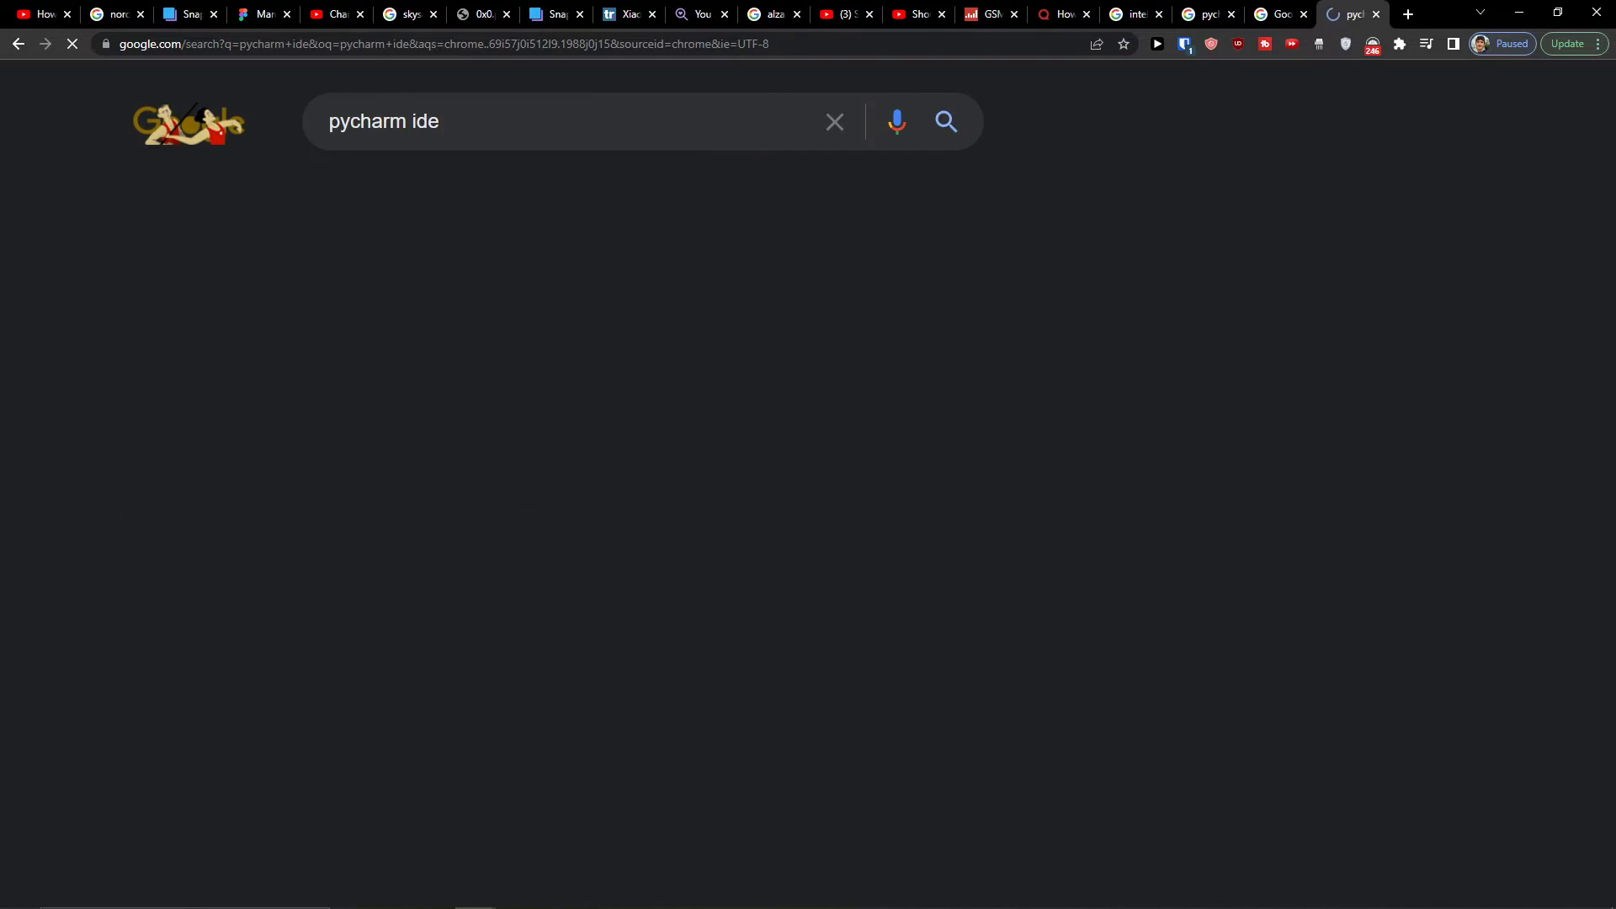
{"action": "left_click", "coordinate": [508, 128]}
{"action": "type", "text": "download"}
{"action": "key", "text": "Return"}
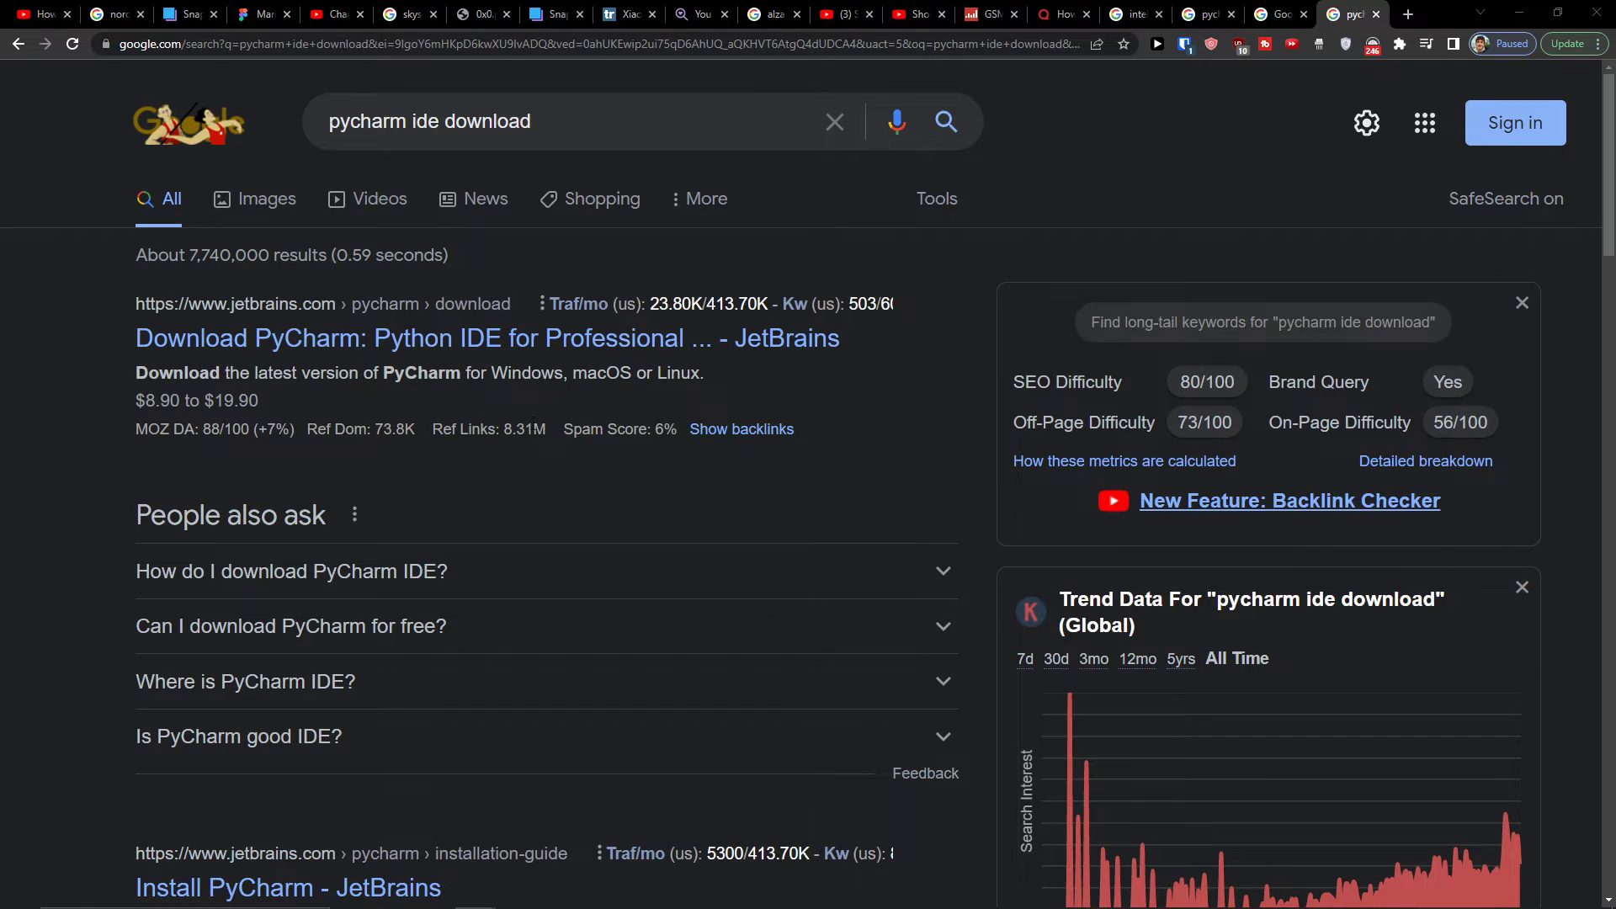
{"action": "left_click", "coordinate": [321, 353]}
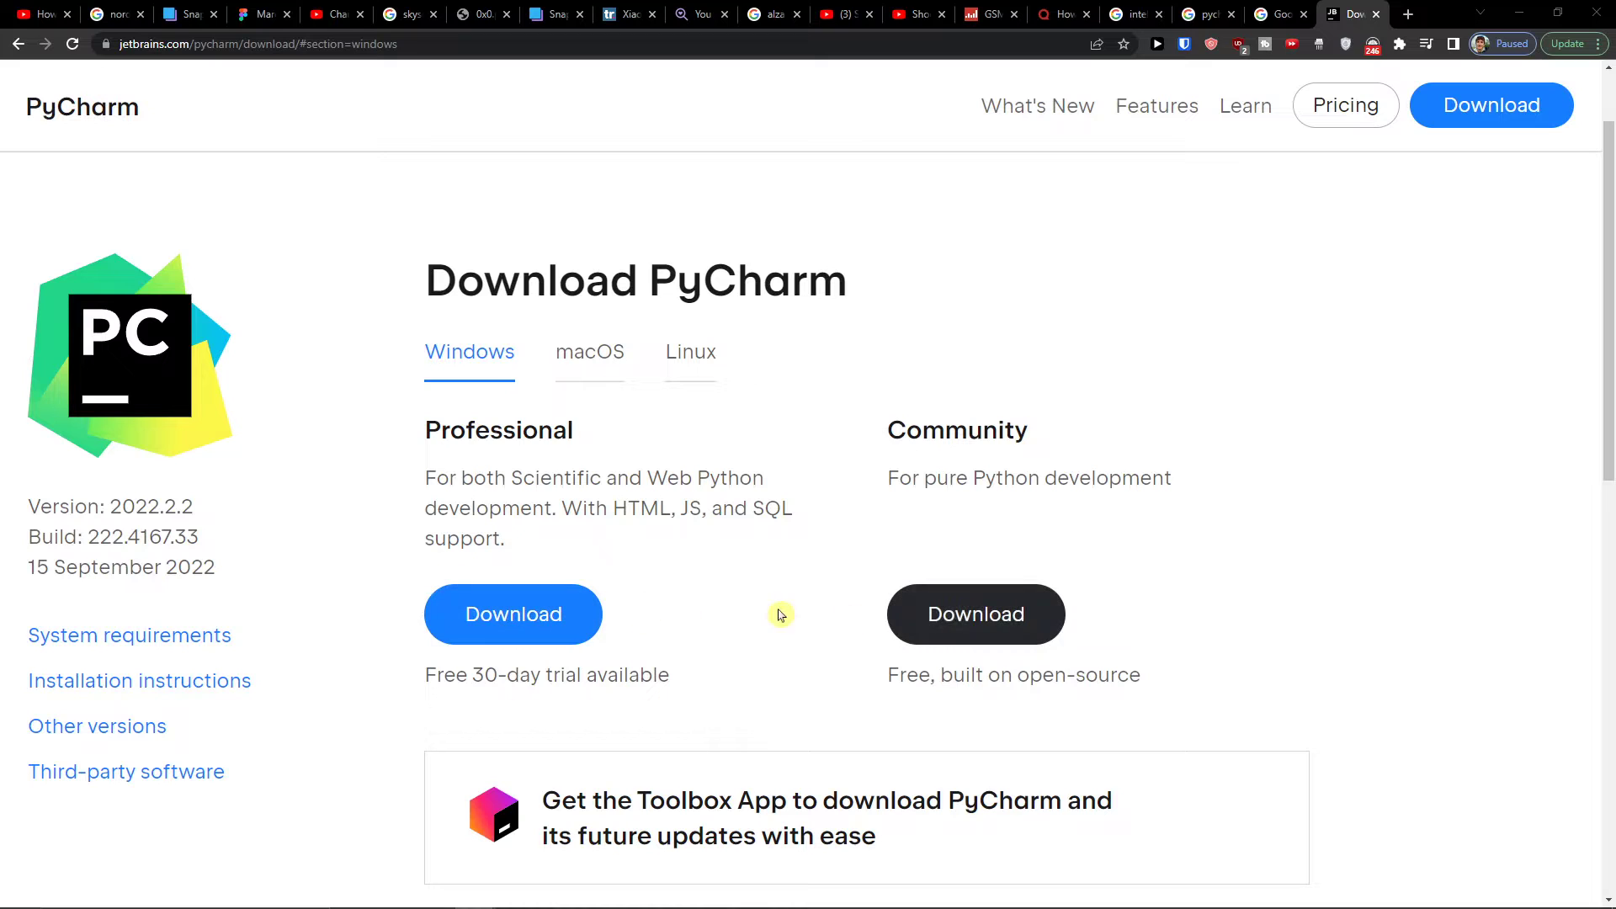
- Download the Windows installer of the free PyCharm Community edition
{"action": "left_click", "coordinate": [957, 619]}
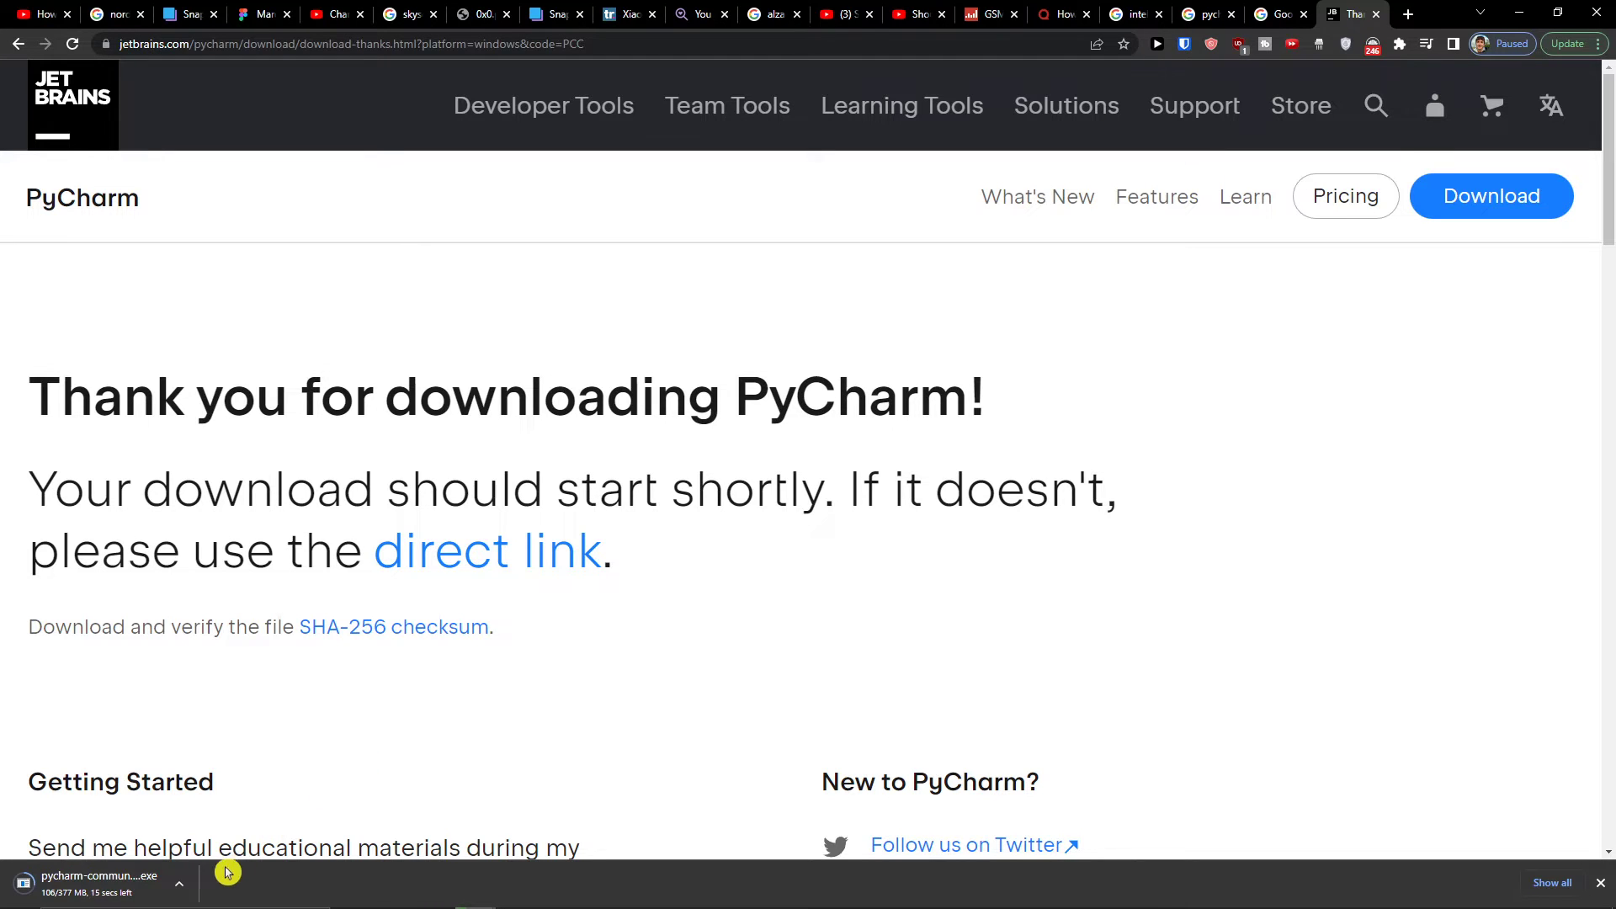
{"action": "scroll", "coordinate": [423, 698], "scroll_direction": "down", "scroll_amount": 2}
{"action": "scroll", "coordinate": [423, 697], "scroll_direction": "up", "scroll_amount": 2}
- Return to the PyCharm download page and review the download options for macOS, Linux and Windows
{"action": "left_click", "coordinate": [19, 50]}
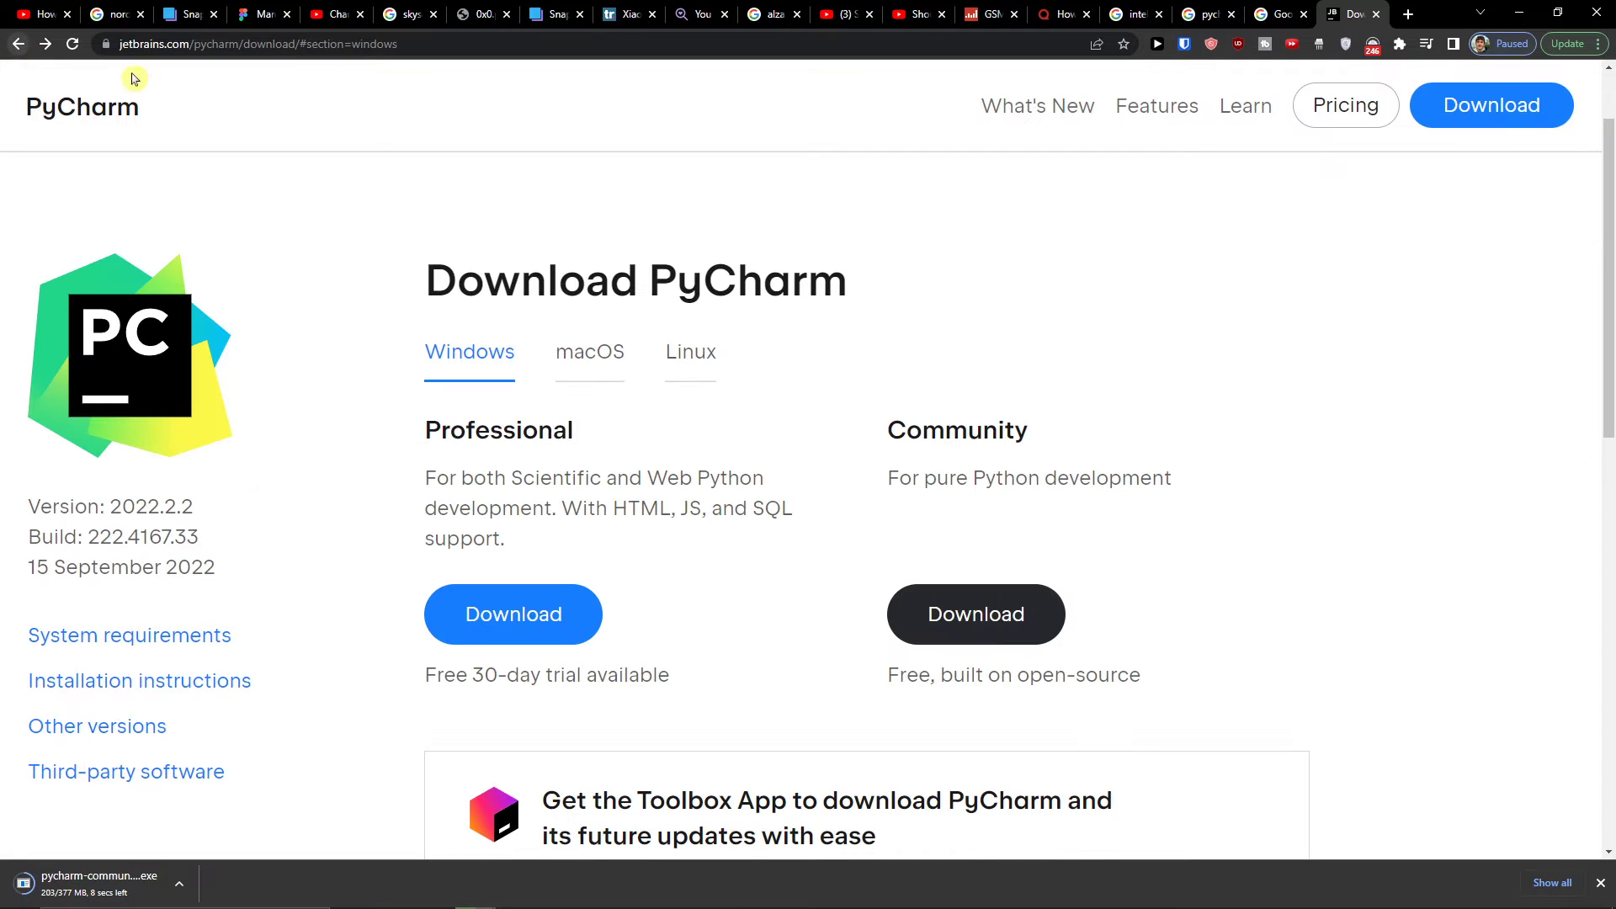
{"action": "left_click", "coordinate": [577, 376]}
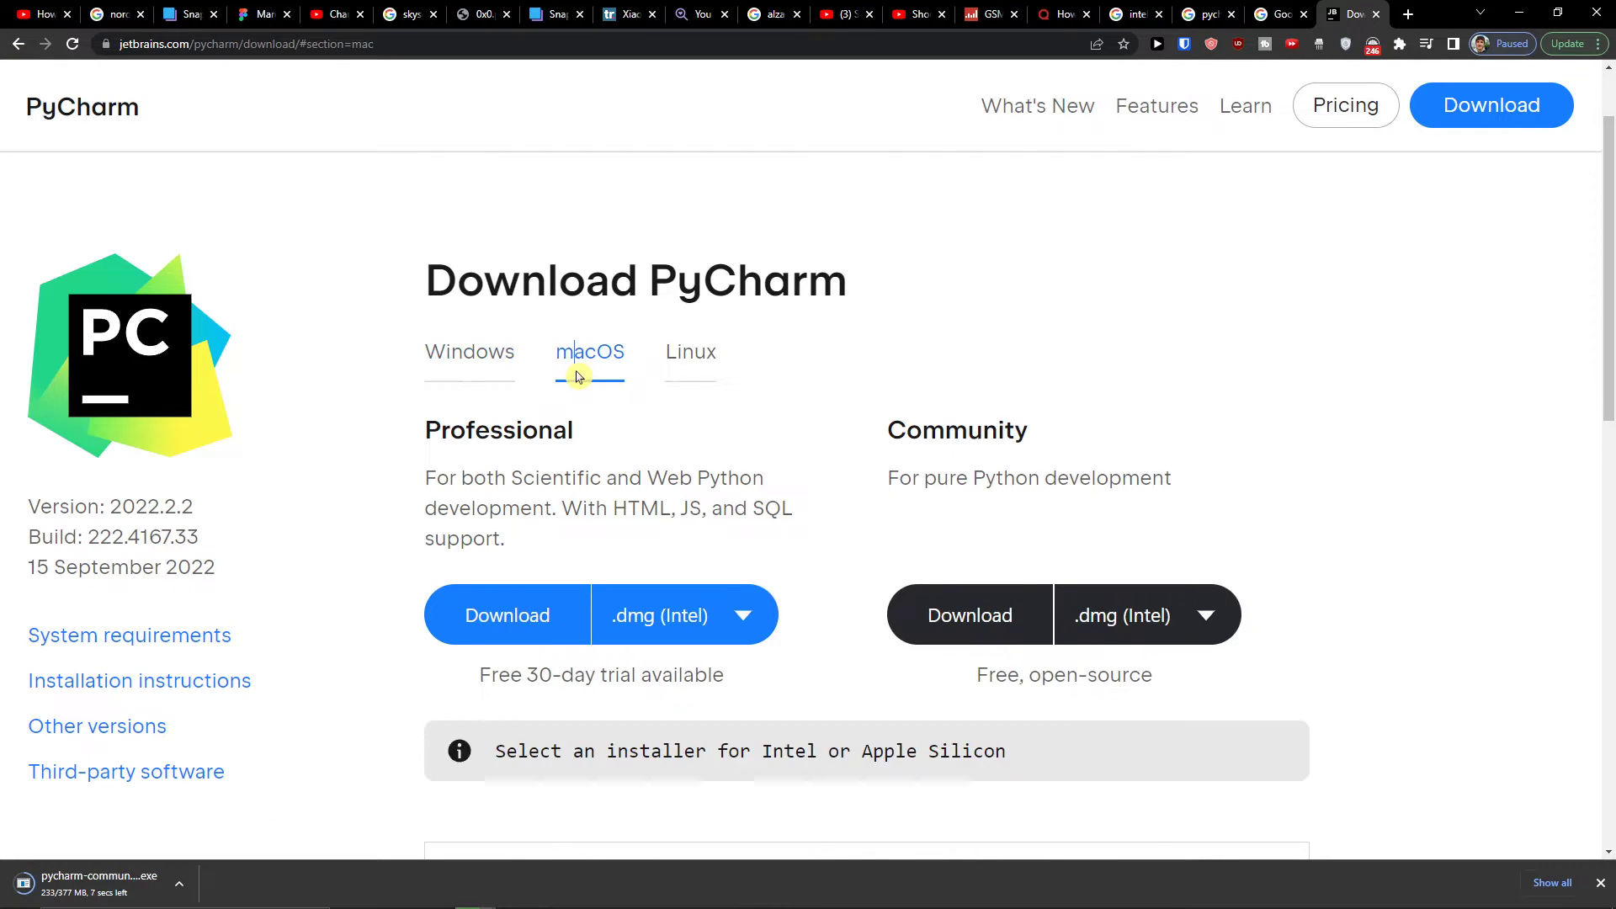
{"action": "left_click", "coordinate": [680, 374]}
{"action": "left_click", "coordinate": [494, 369]}
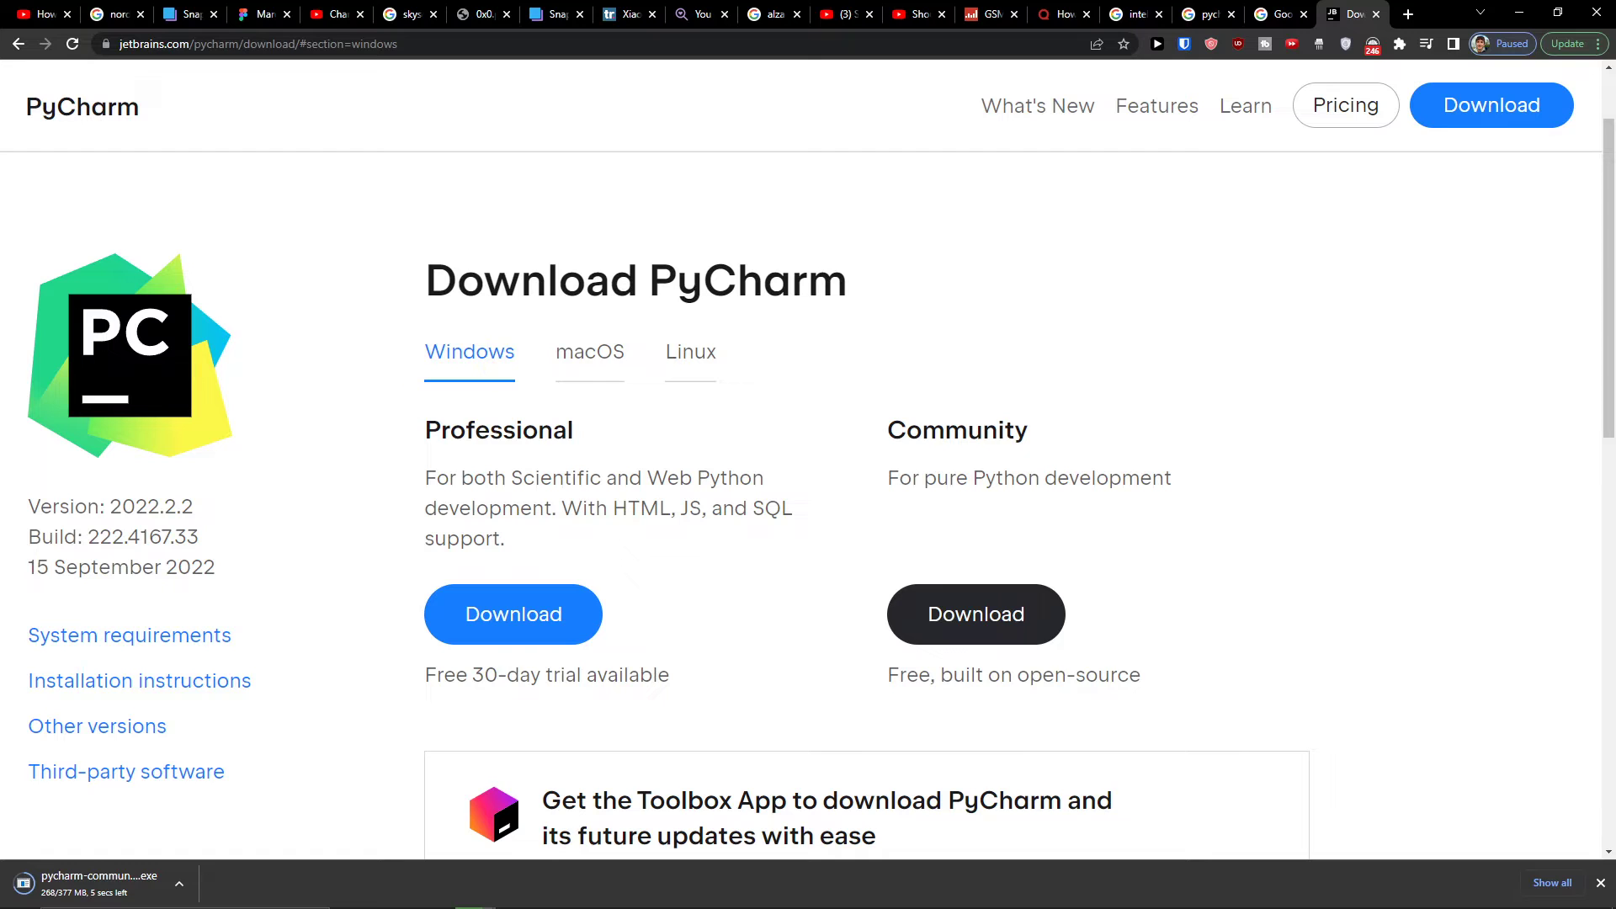
{"action": "scroll", "coordinate": [674, 627], "scroll_direction": "down", "scroll_amount": 6}
{"action": "scroll", "coordinate": [721, 633], "scroll_direction": "up", "scroll_amount": 8}
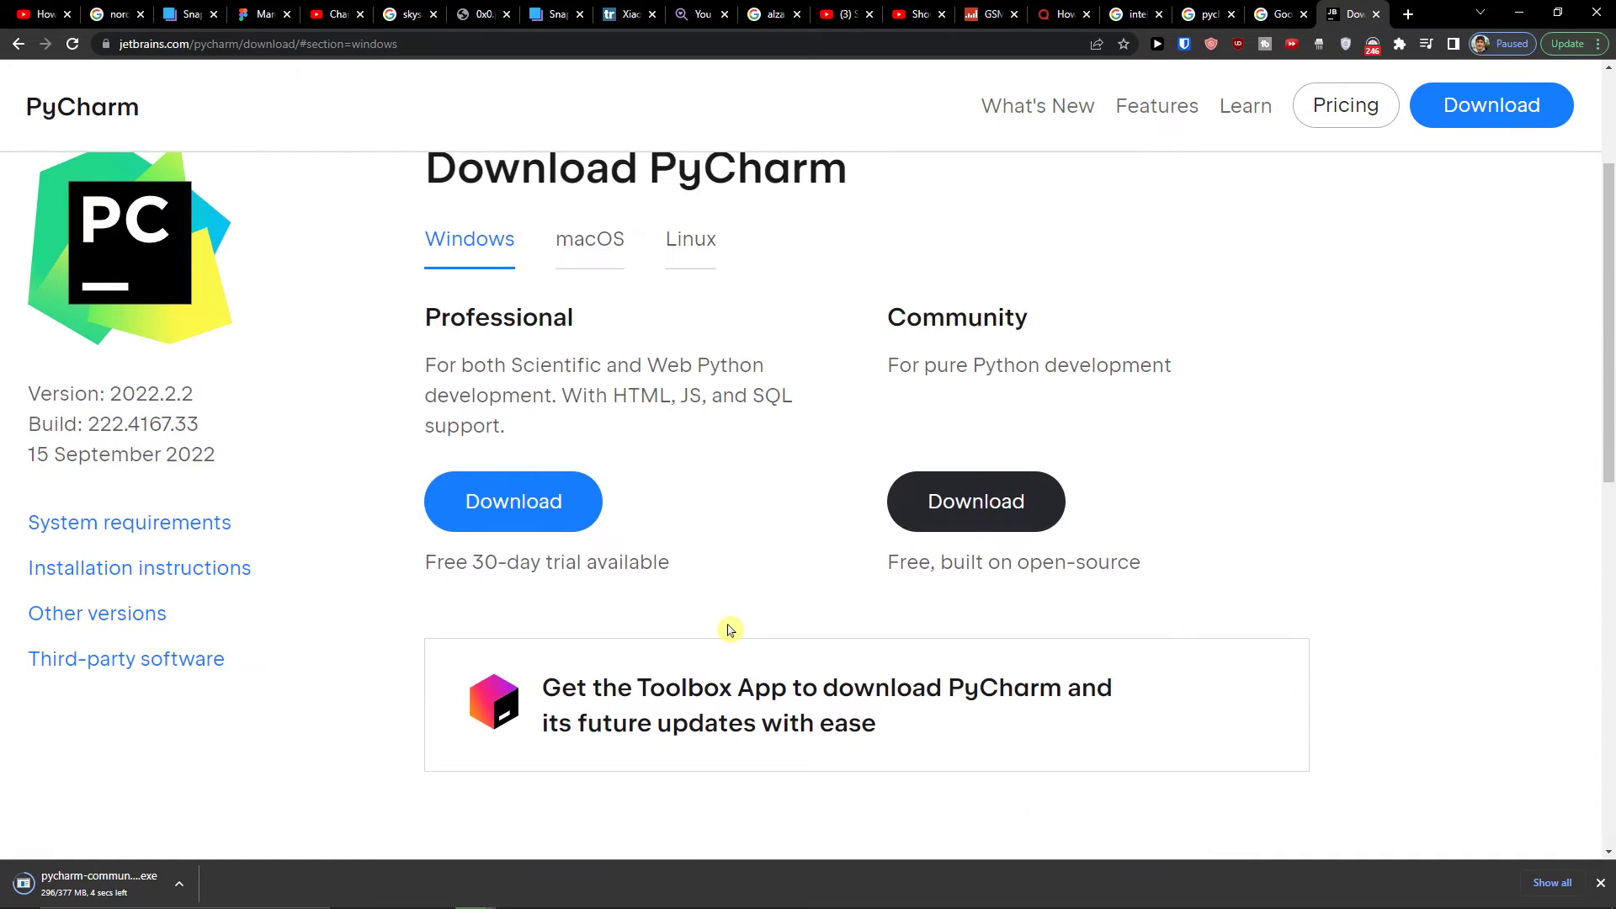
{"action": "mouse_move", "coordinate": [553, 124]}
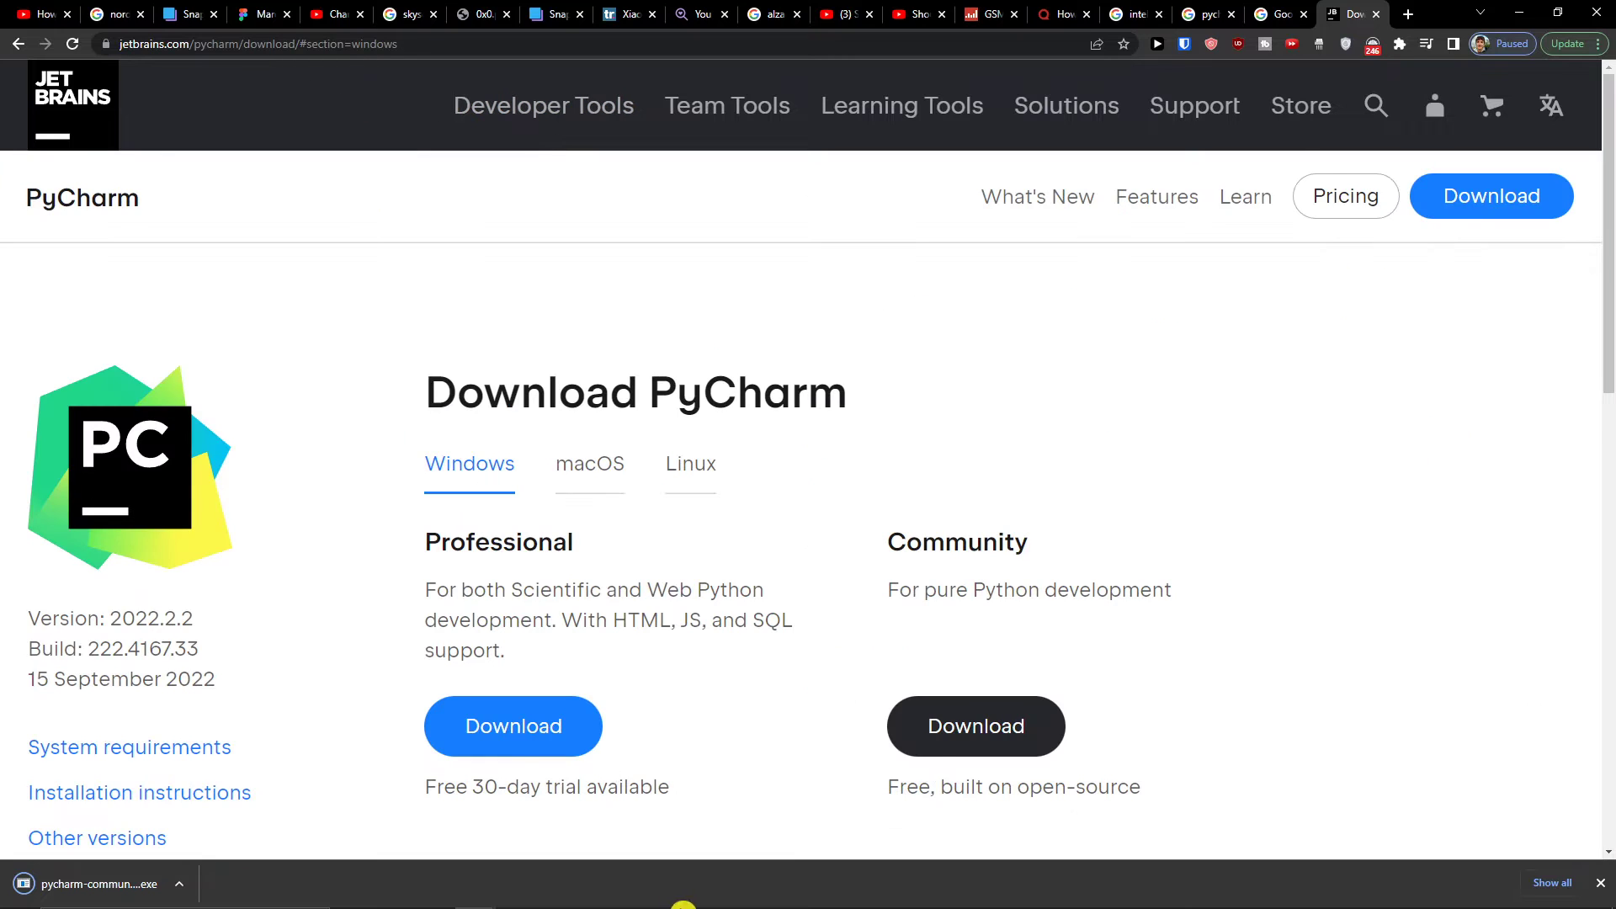
- Launch the downloaded PyCharm Community installer and proceed past its welcome page to the install location
{"action": "mouse_move", "coordinate": [907, 906]}
{"action": "left_click", "coordinate": [844, 902]}
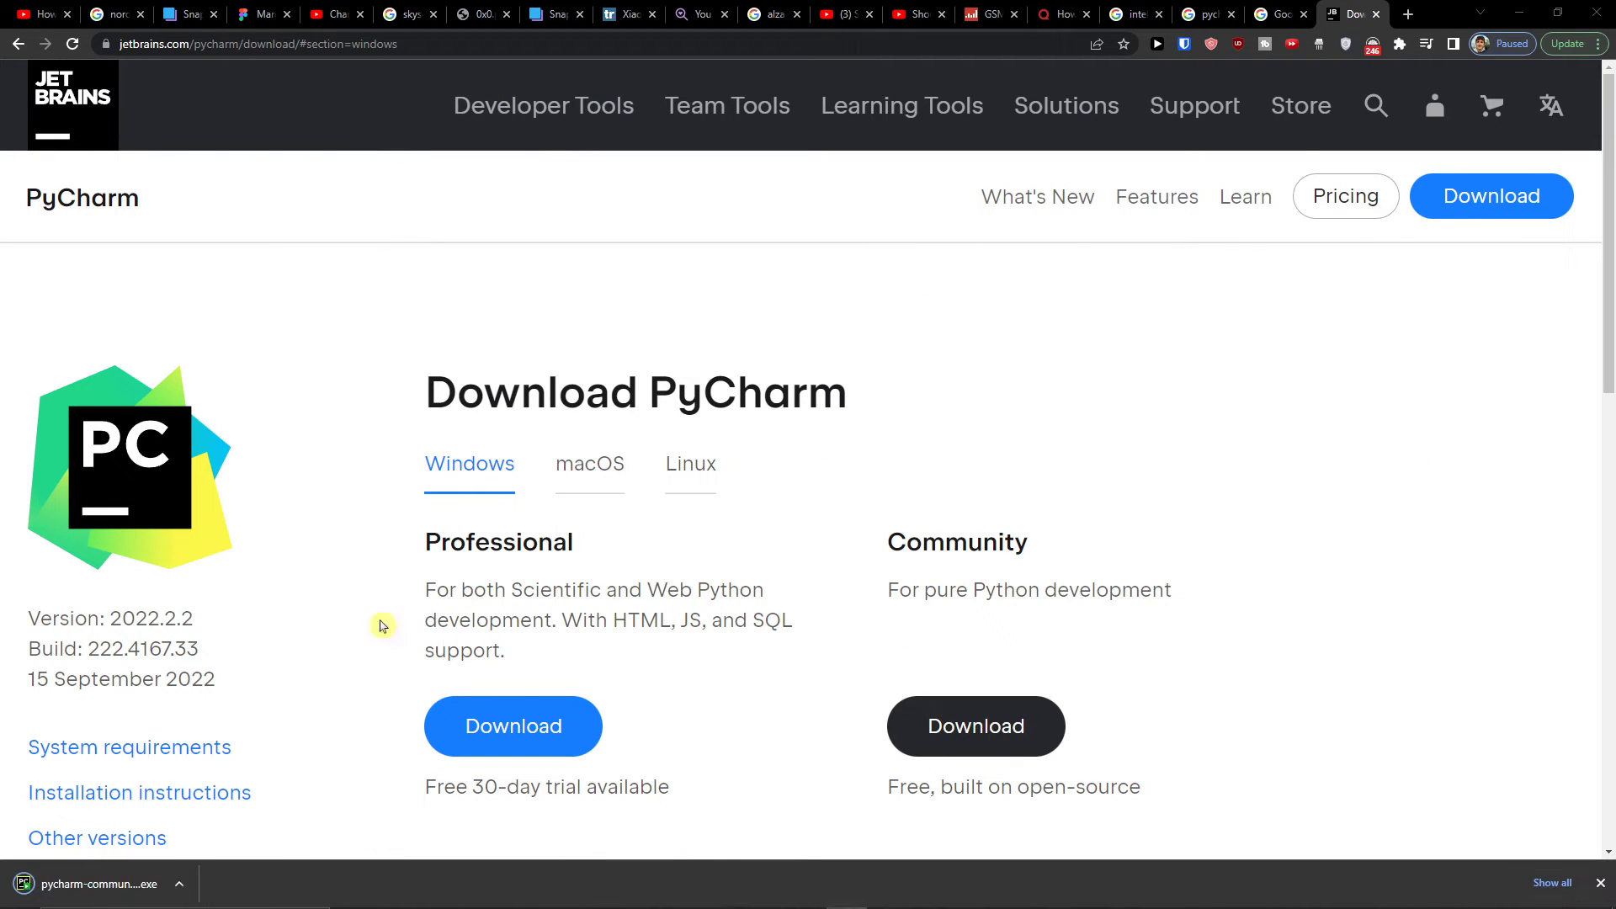
{"action": "left_click", "coordinate": [134, 887]}
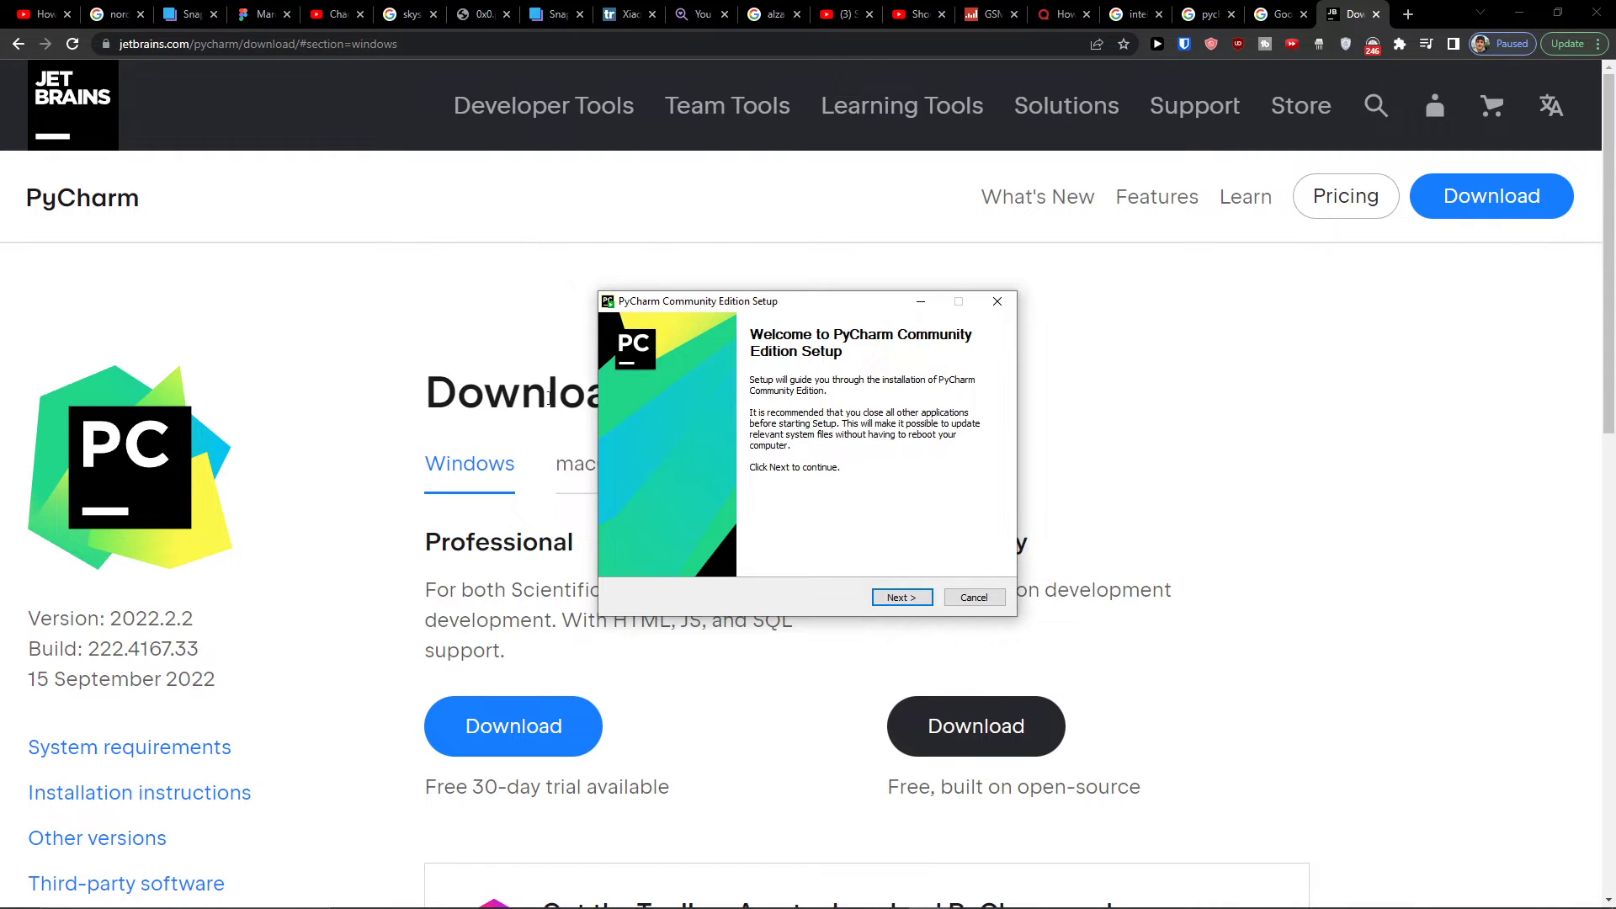
{"action": "left_click", "coordinate": [895, 603]}
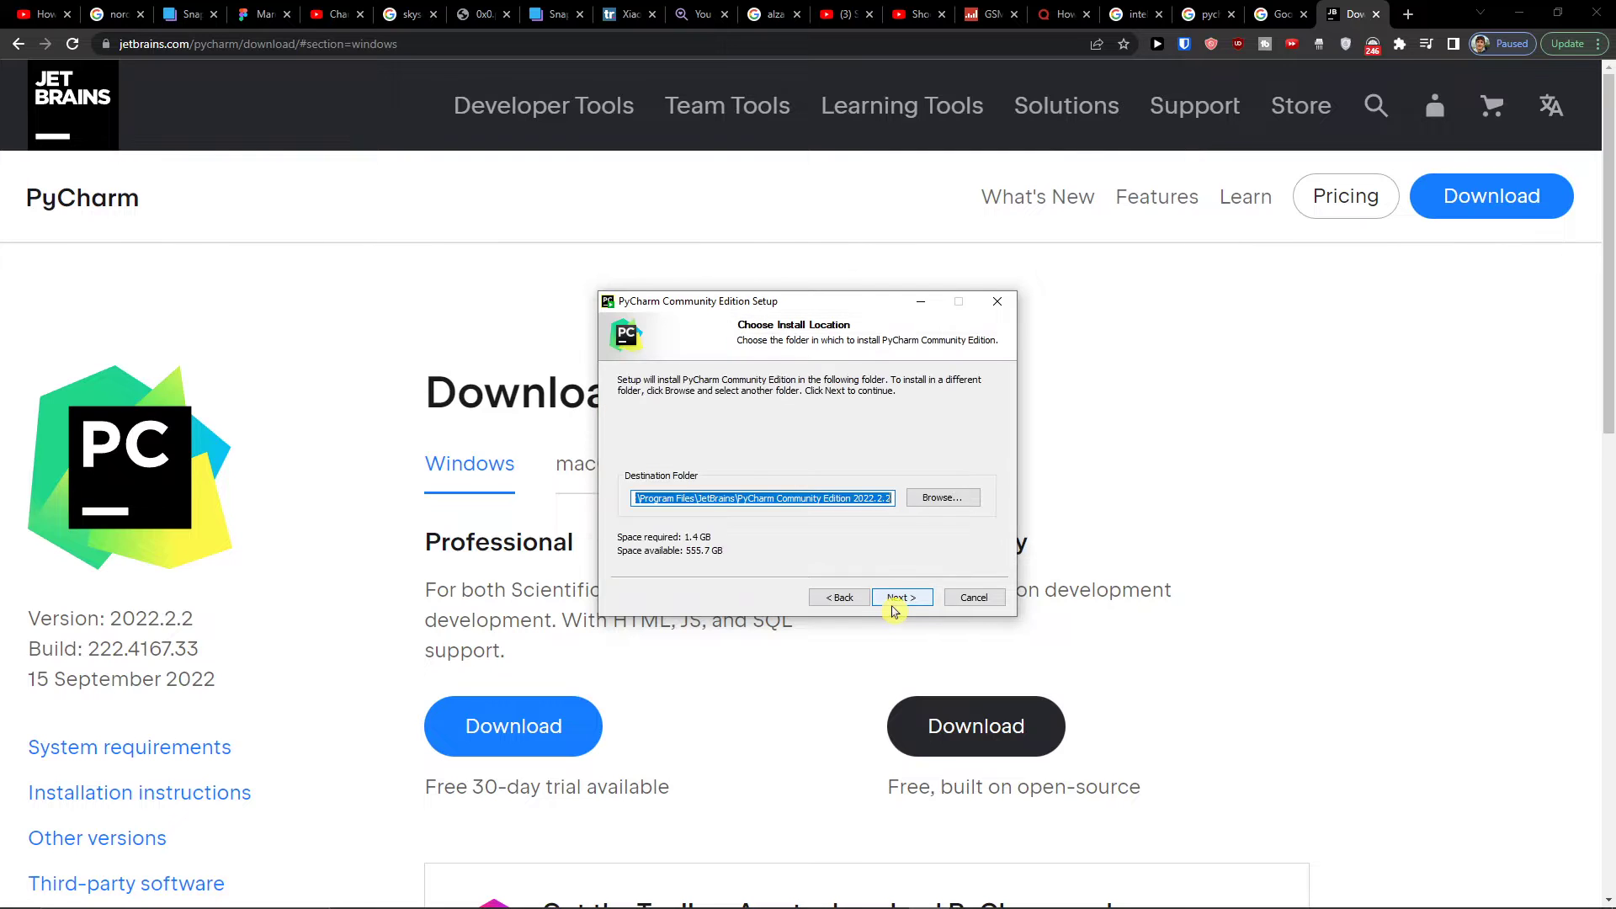
- Create a folder named pycharm inside the Hry folder on the C: drive and accept it as the install location
{"action": "left_click", "coordinate": [940, 497]}
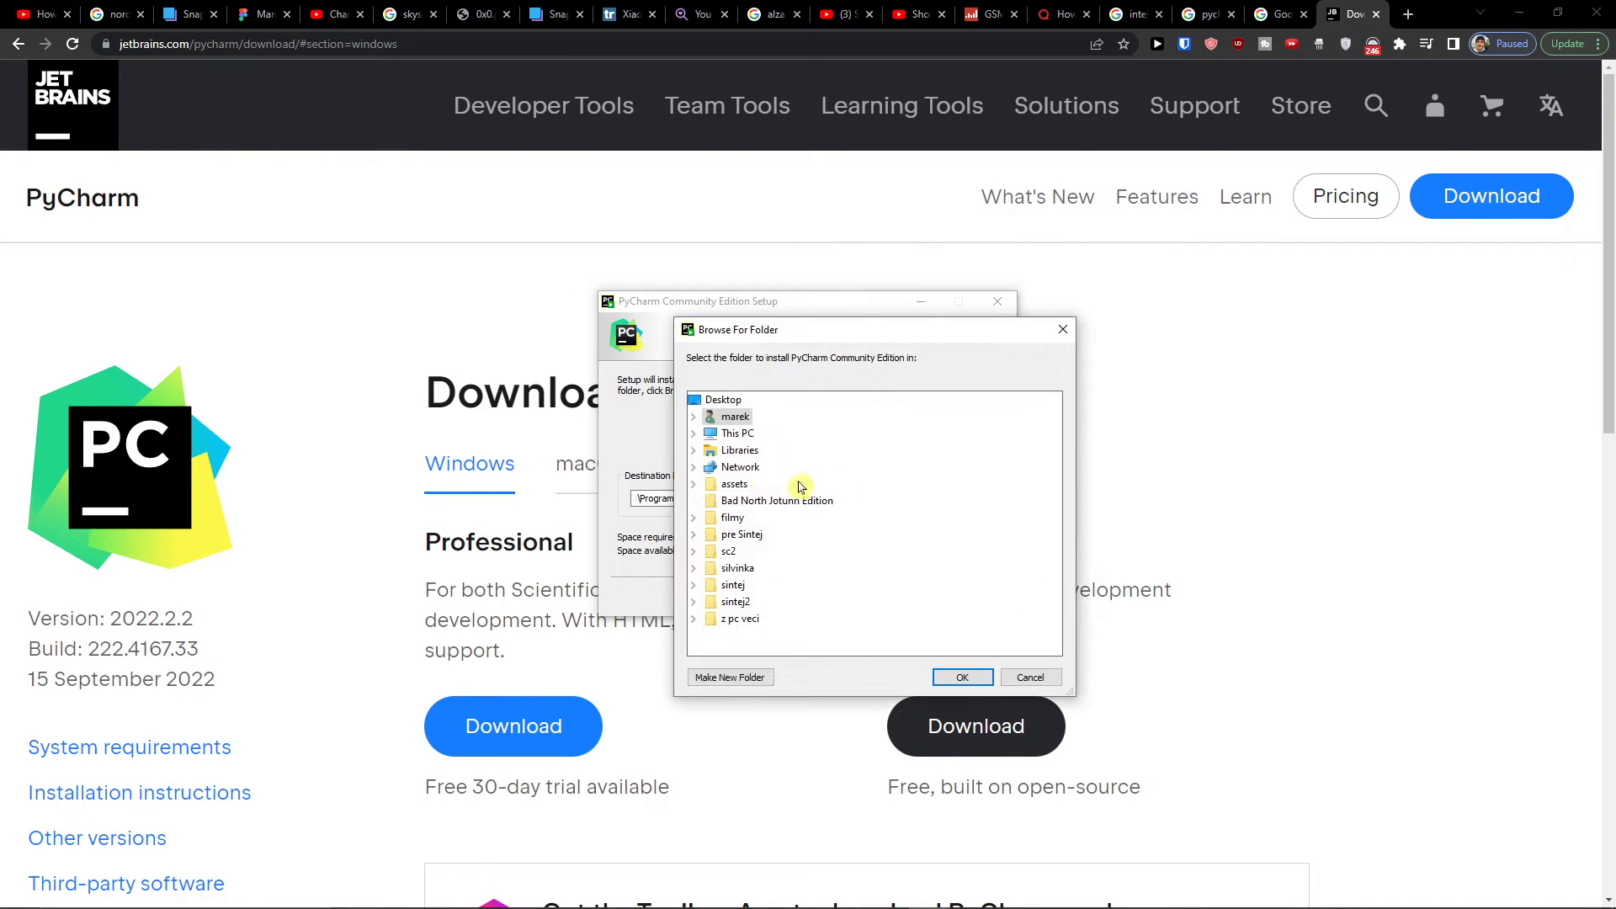
{"action": "left_click", "coordinate": [693, 432]}
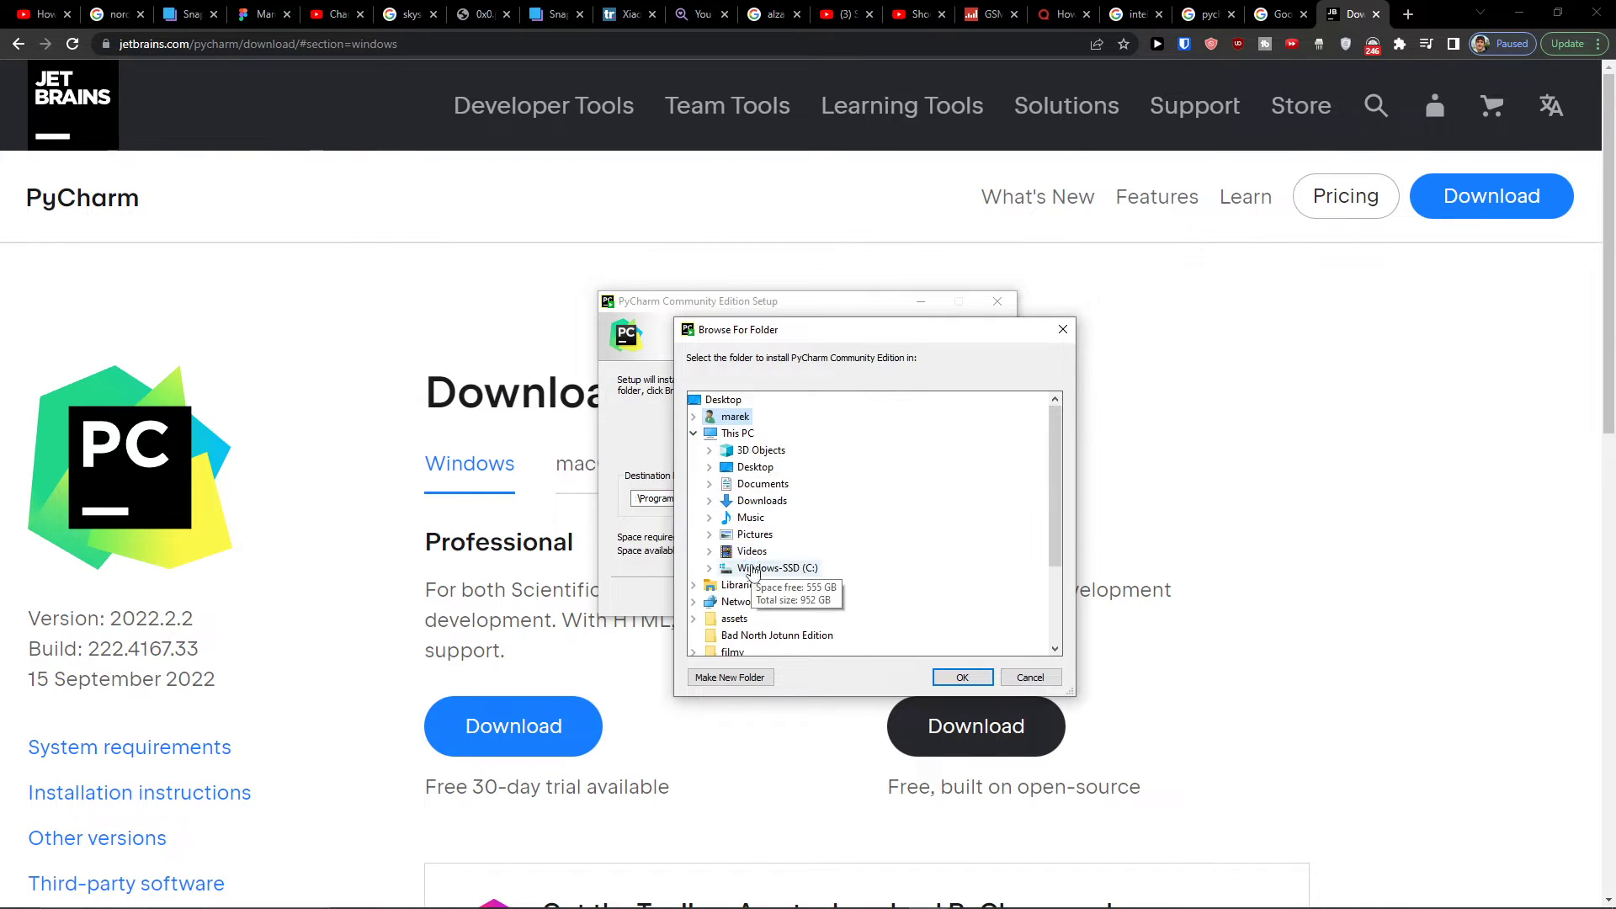
{"action": "double_click", "coordinate": [753, 568]}
{"action": "double_click", "coordinate": [760, 467]}
{"action": "left_click", "coordinate": [955, 680]}
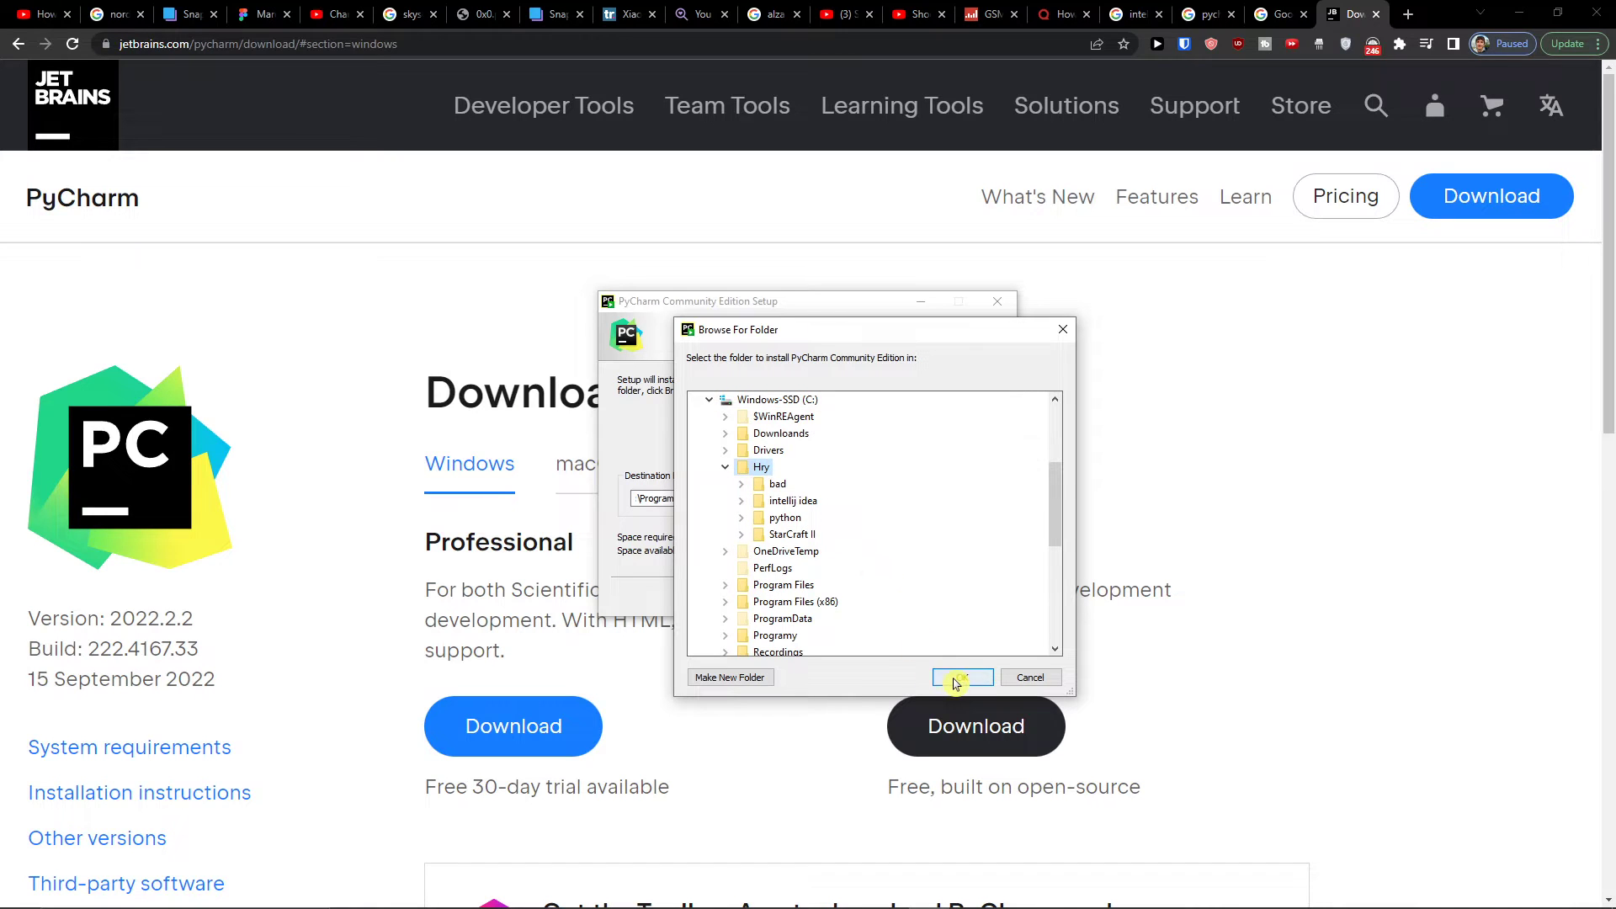
{"action": "left_click", "coordinate": [723, 678]}
{"action": "type", "text": "pycharm"}
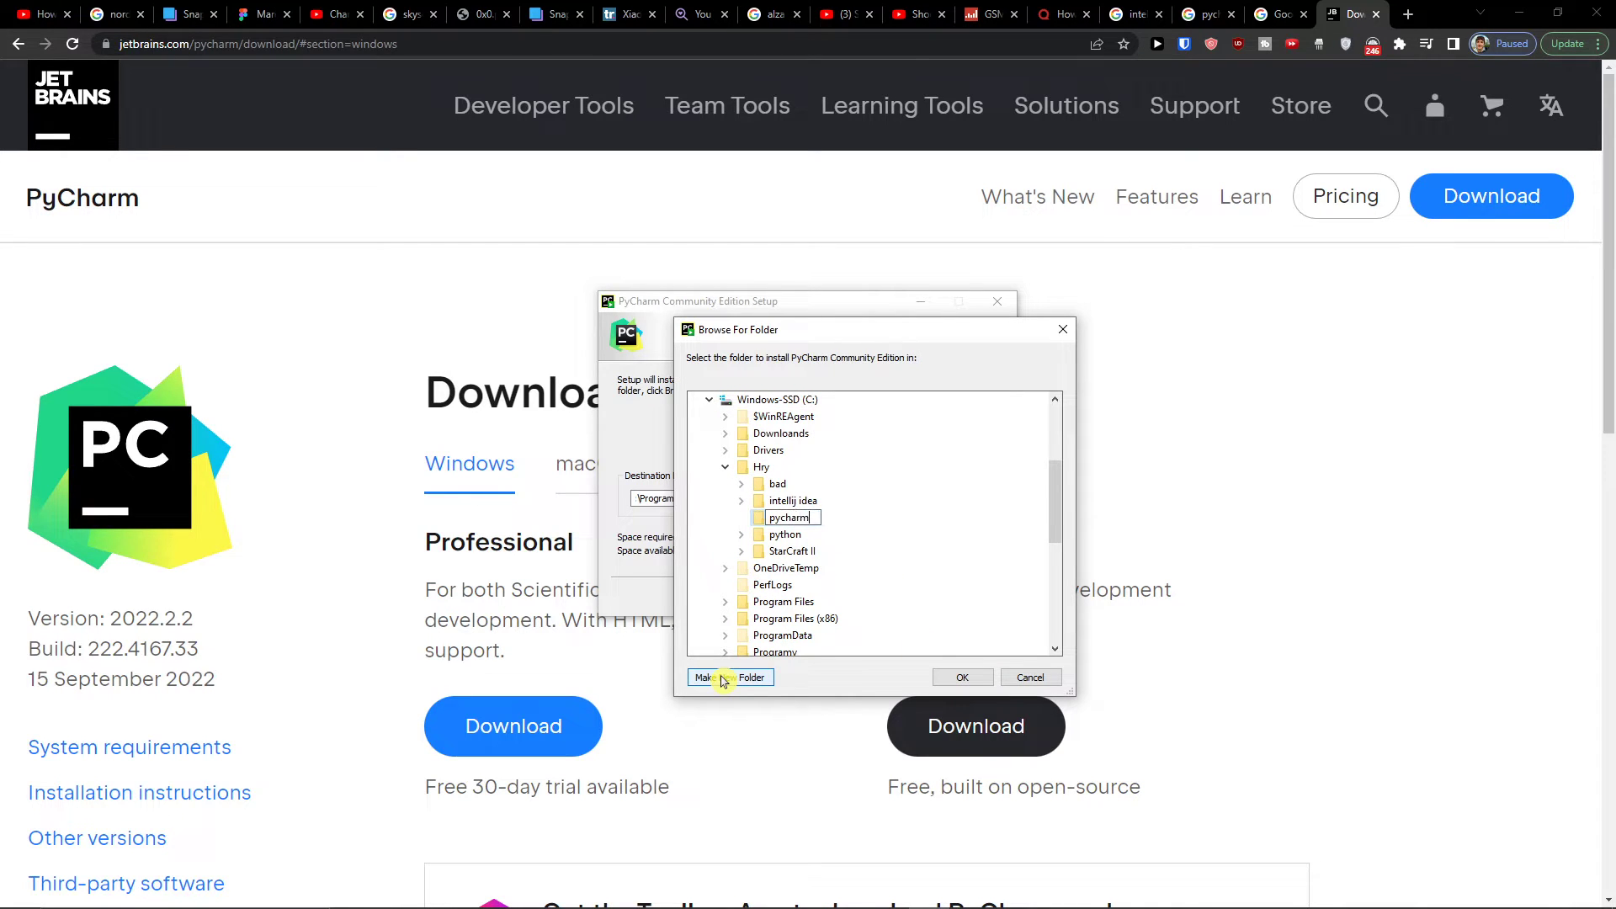
{"action": "key", "text": "Return"}
{"action": "left_click", "coordinate": [962, 677]}
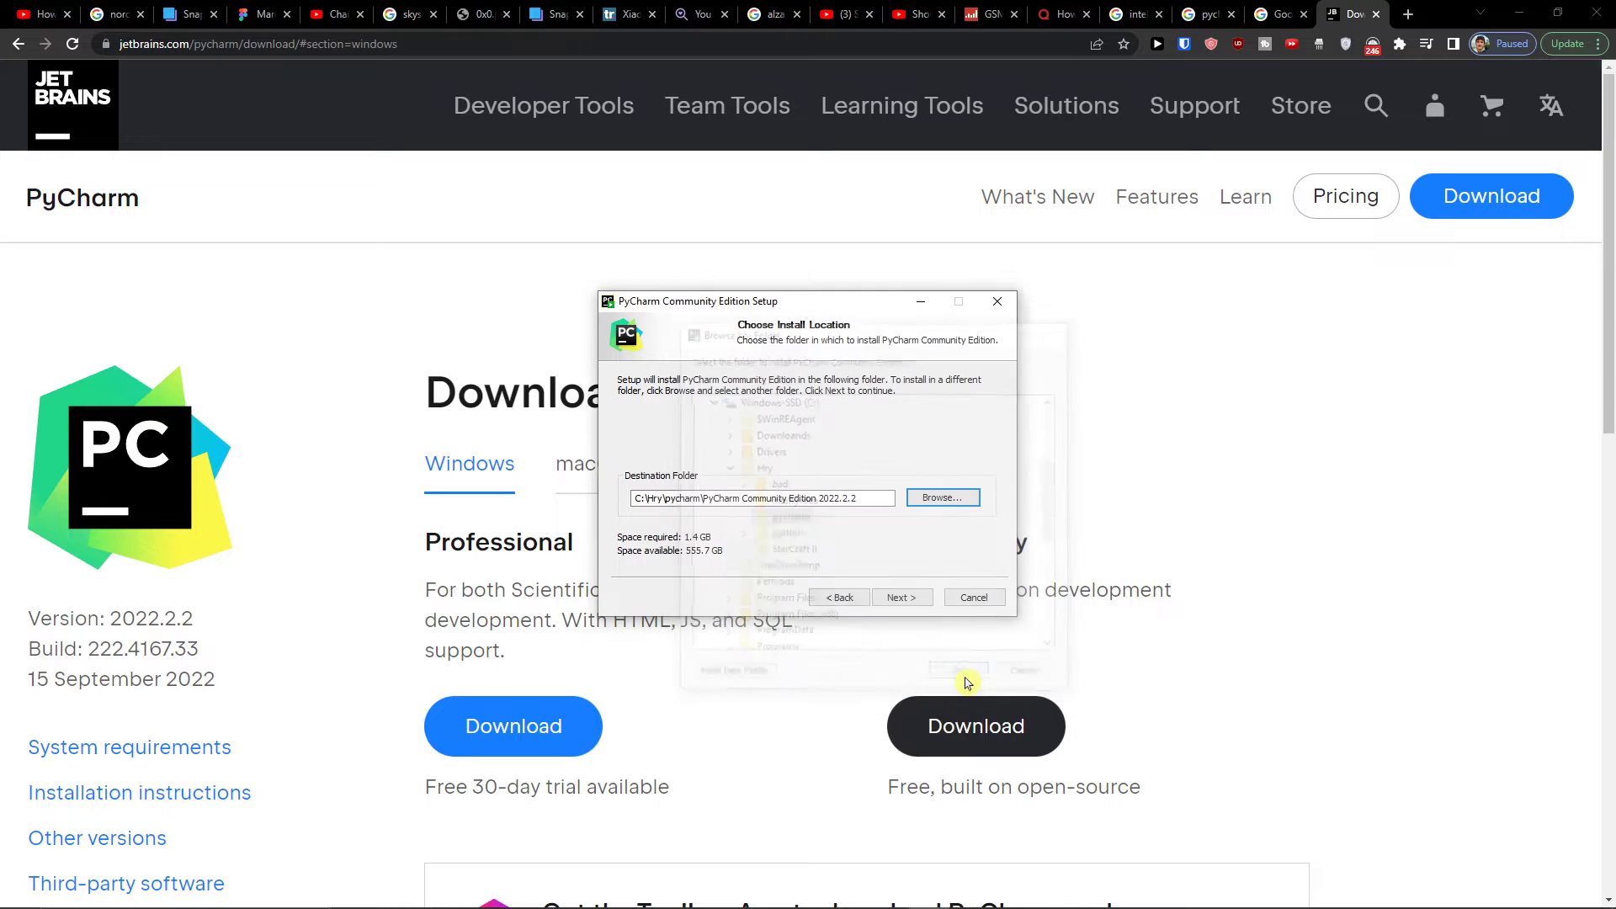
{"action": "left_click", "coordinate": [906, 600]}
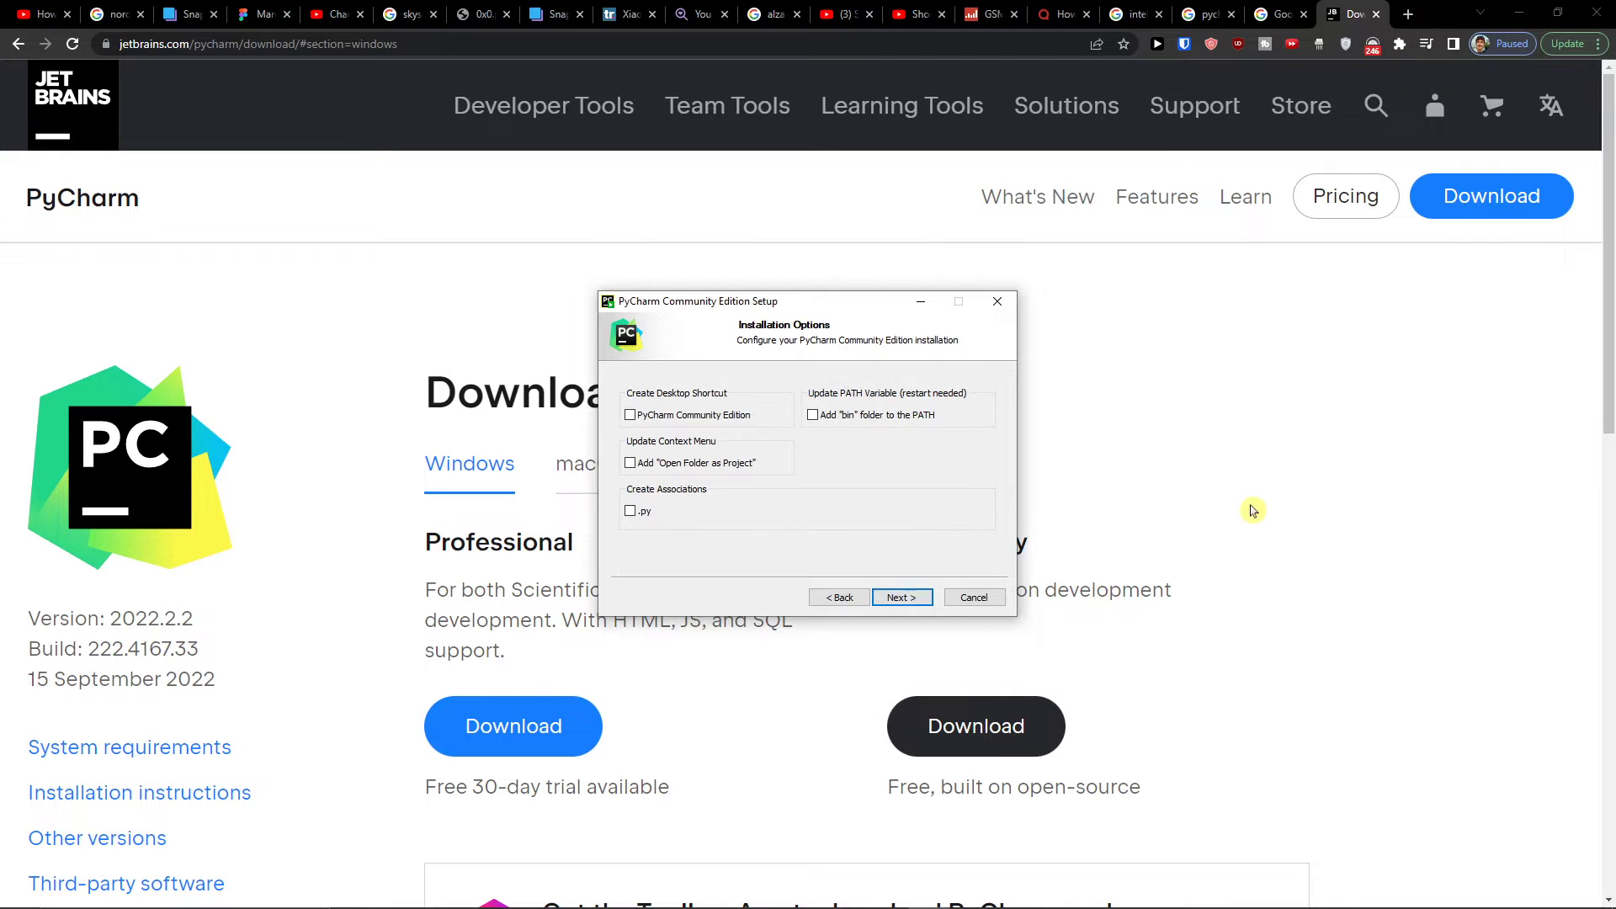
{"action": "left_click", "coordinate": [1238, 508]}
{"action": "scroll", "coordinate": [1237, 508], "scroll_direction": "down", "scroll_amount": 8}
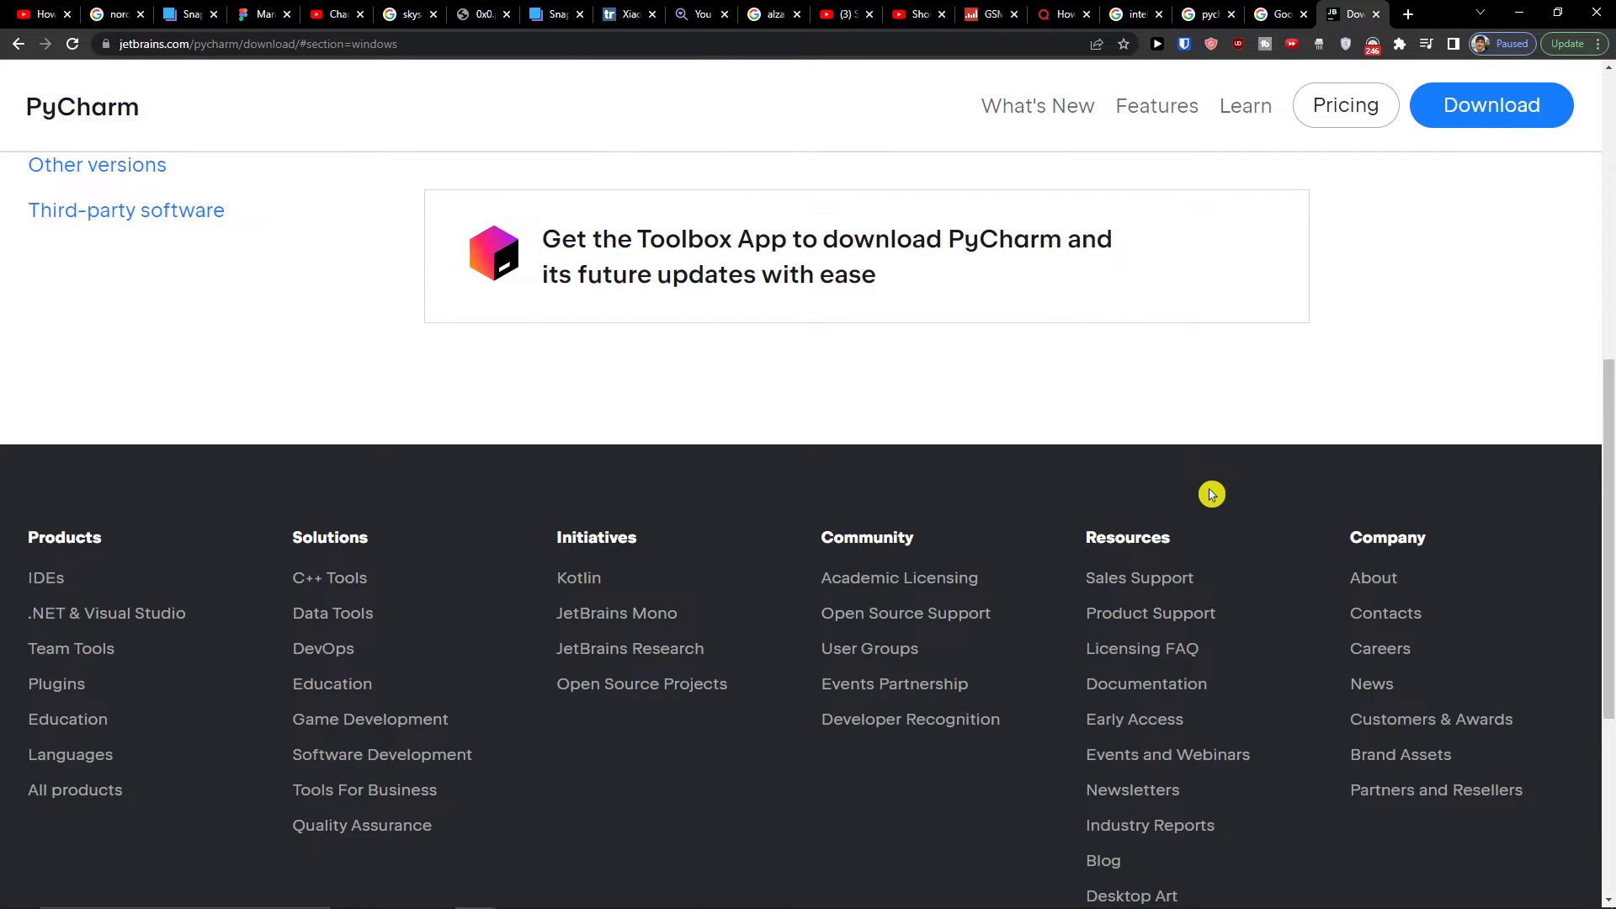
{"action": "scroll", "coordinate": [1212, 494], "scroll_direction": "up", "scroll_amount": 10}
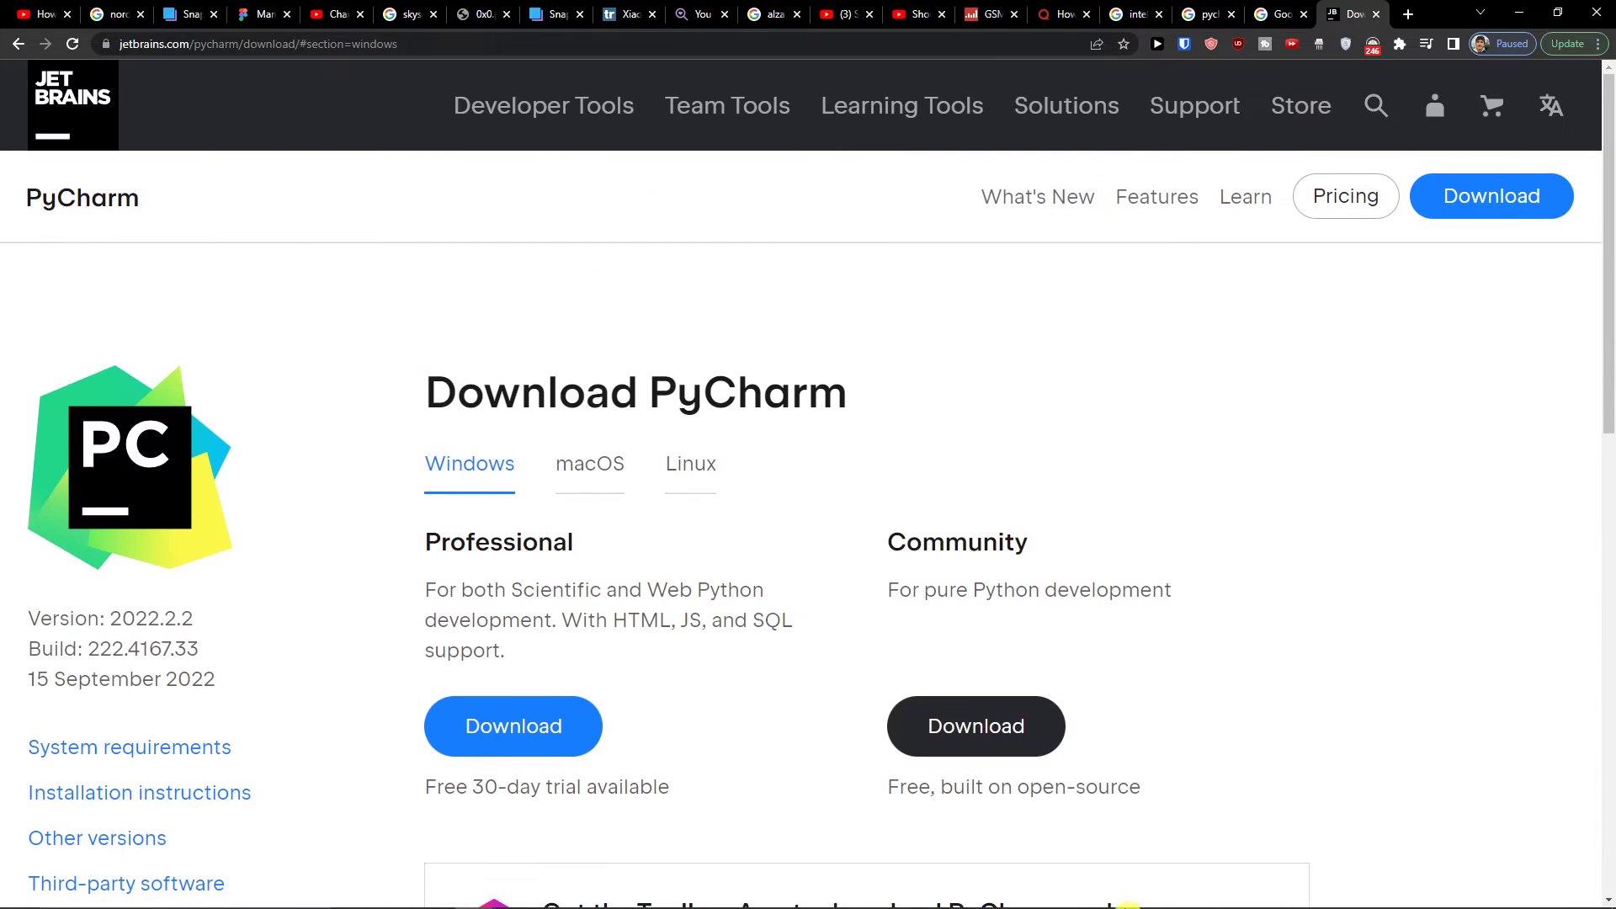
{"action": "mouse_move", "coordinate": [953, 904]}
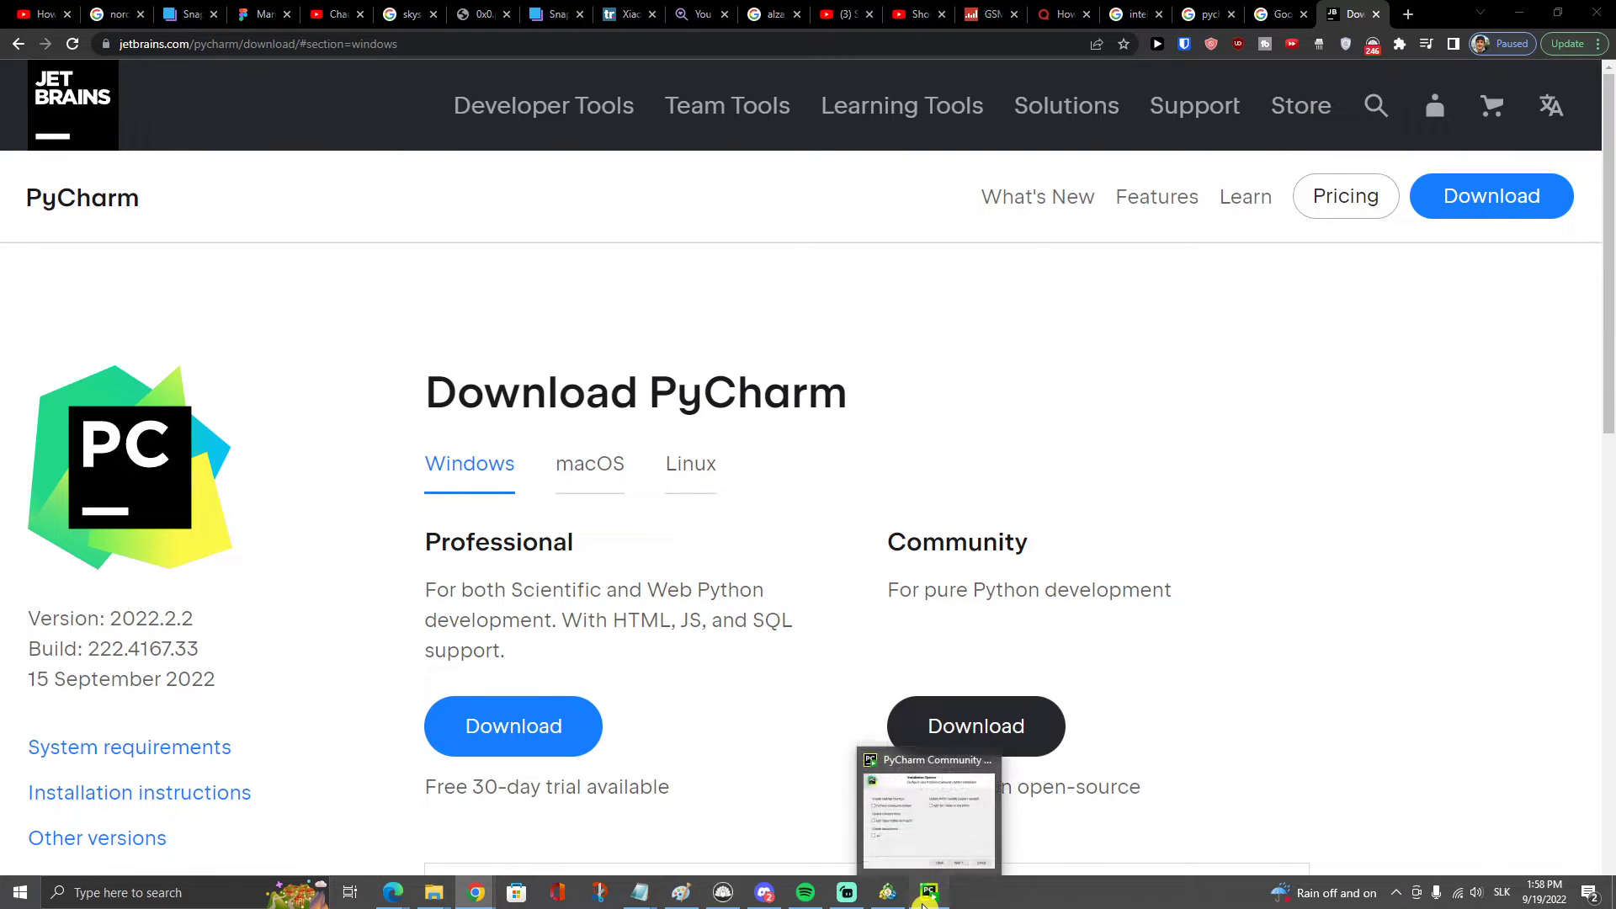
{"action": "left_click", "coordinate": [923, 833]}
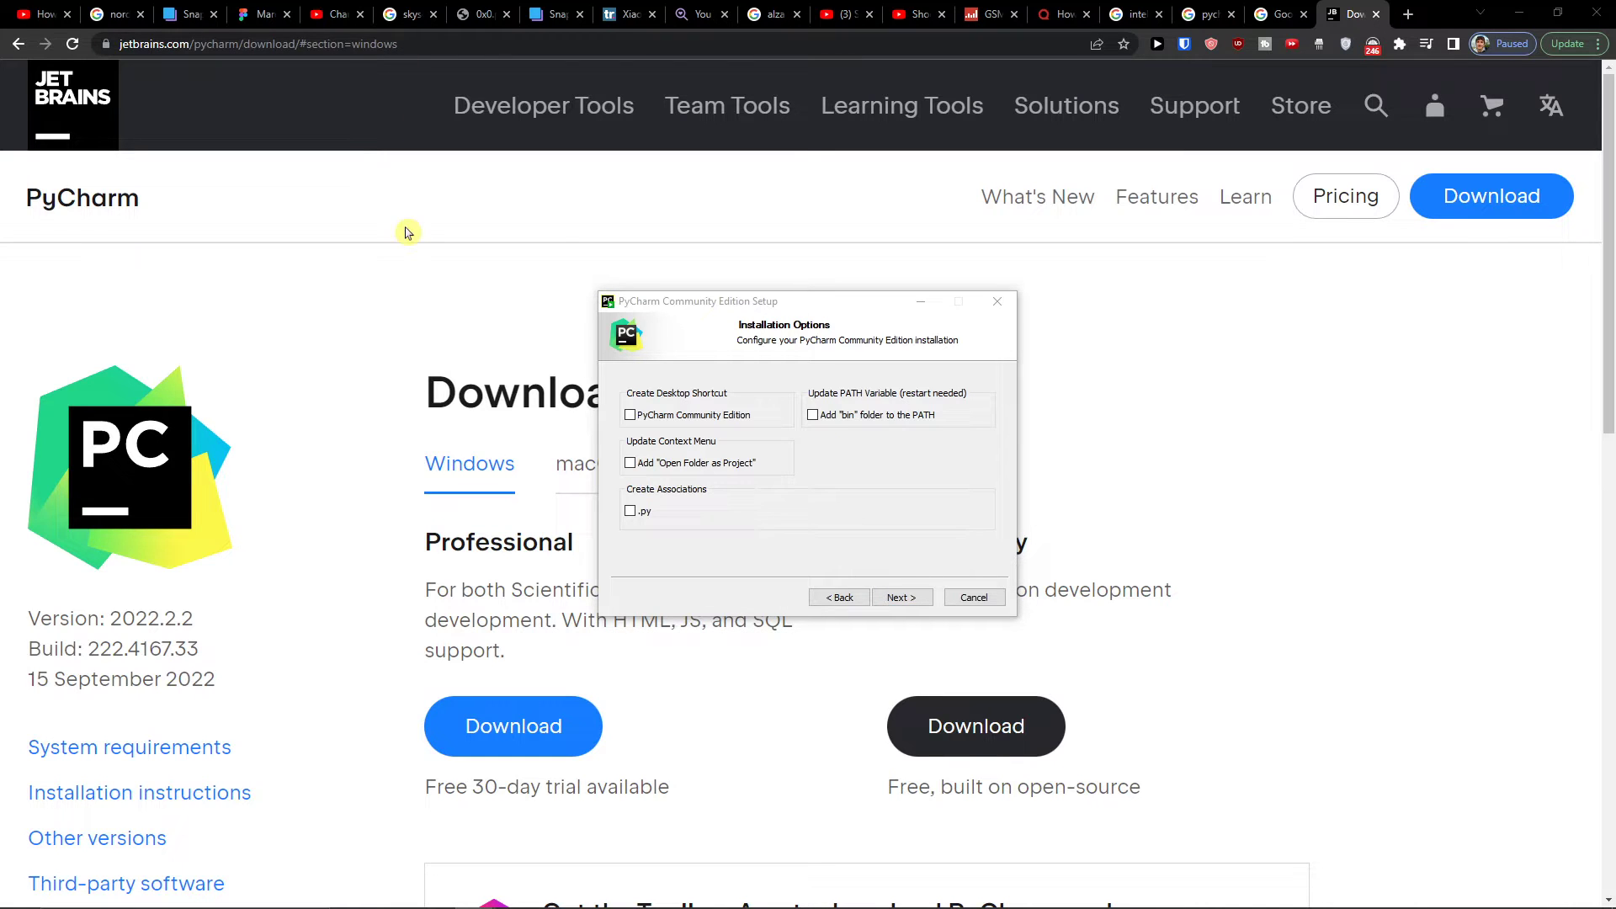
- Start the installation with the desktop shortcut, "Open Folder as Project" and .py association enabled, keeping JetBrains as the Start Menu folder
{"action": "left_click", "coordinate": [738, 425]}
{"action": "left_click", "coordinate": [817, 415]}
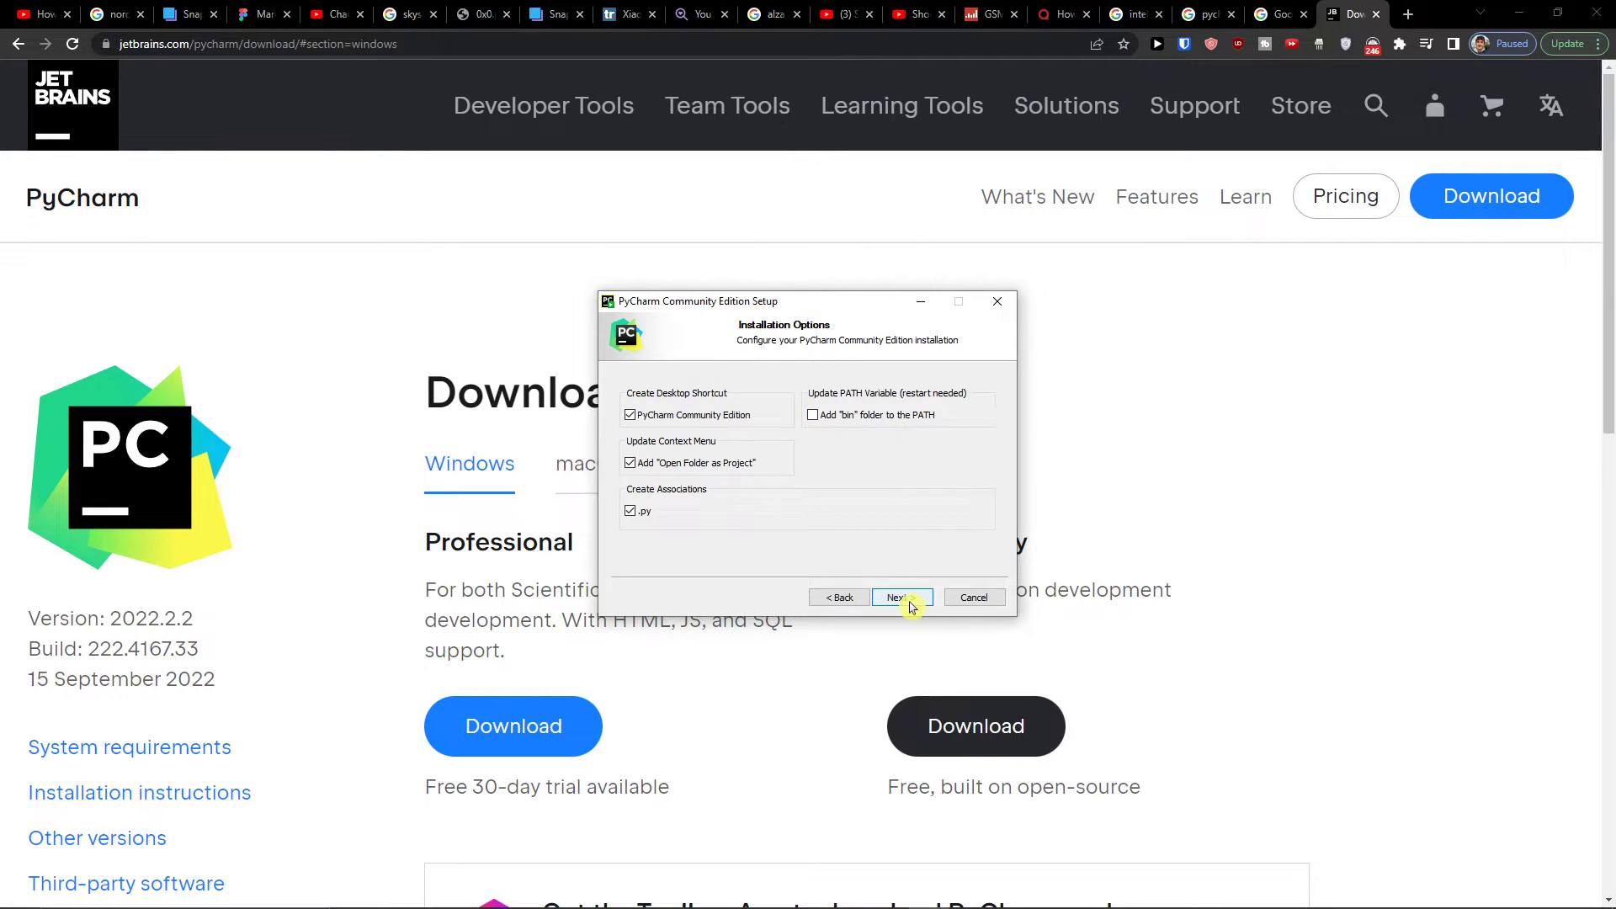
{"action": "left_click", "coordinate": [902, 599]}
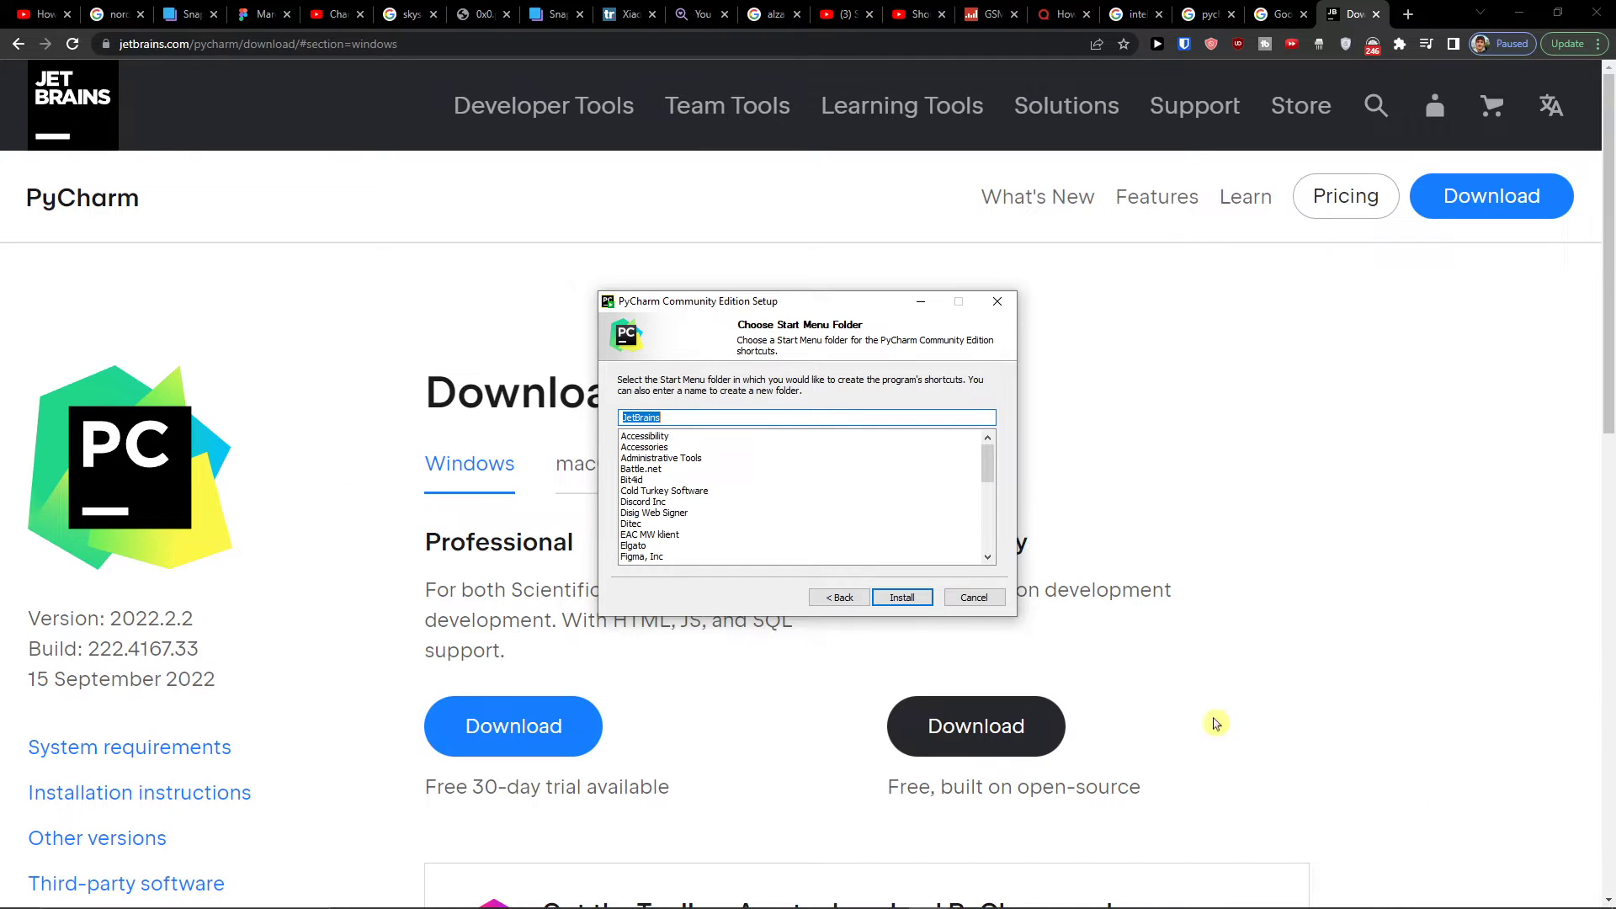
{"action": "left_click", "coordinate": [902, 596]}
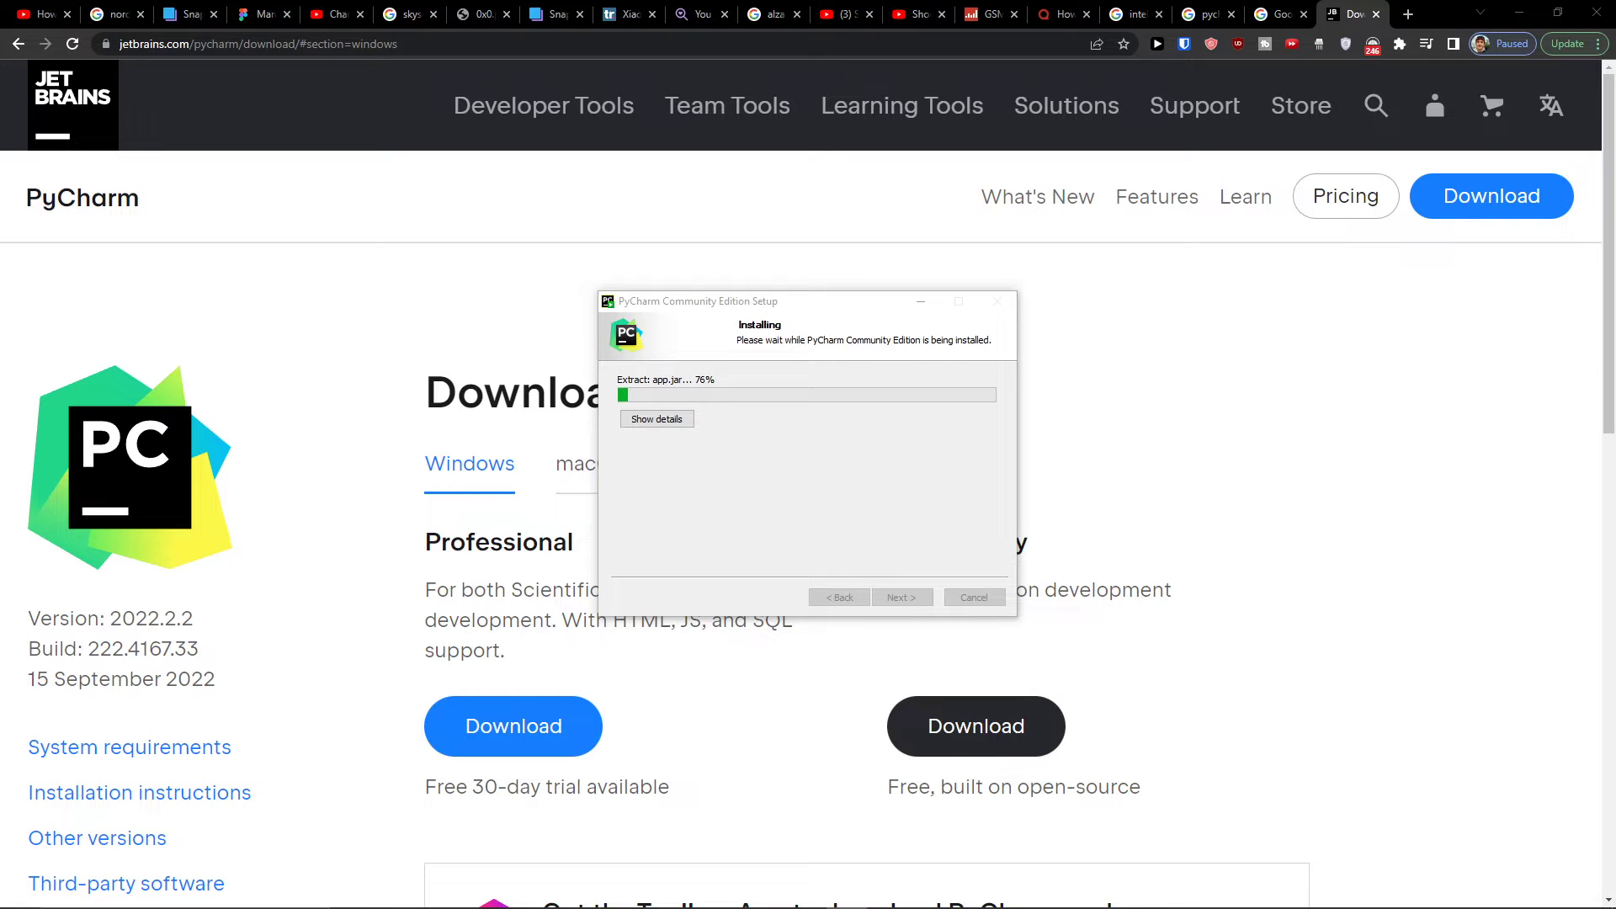
- Skim the PyCharm download page and open its Partners and Resellers link in a new browser tab
{"action": "left_click", "coordinate": [1373, 733]}
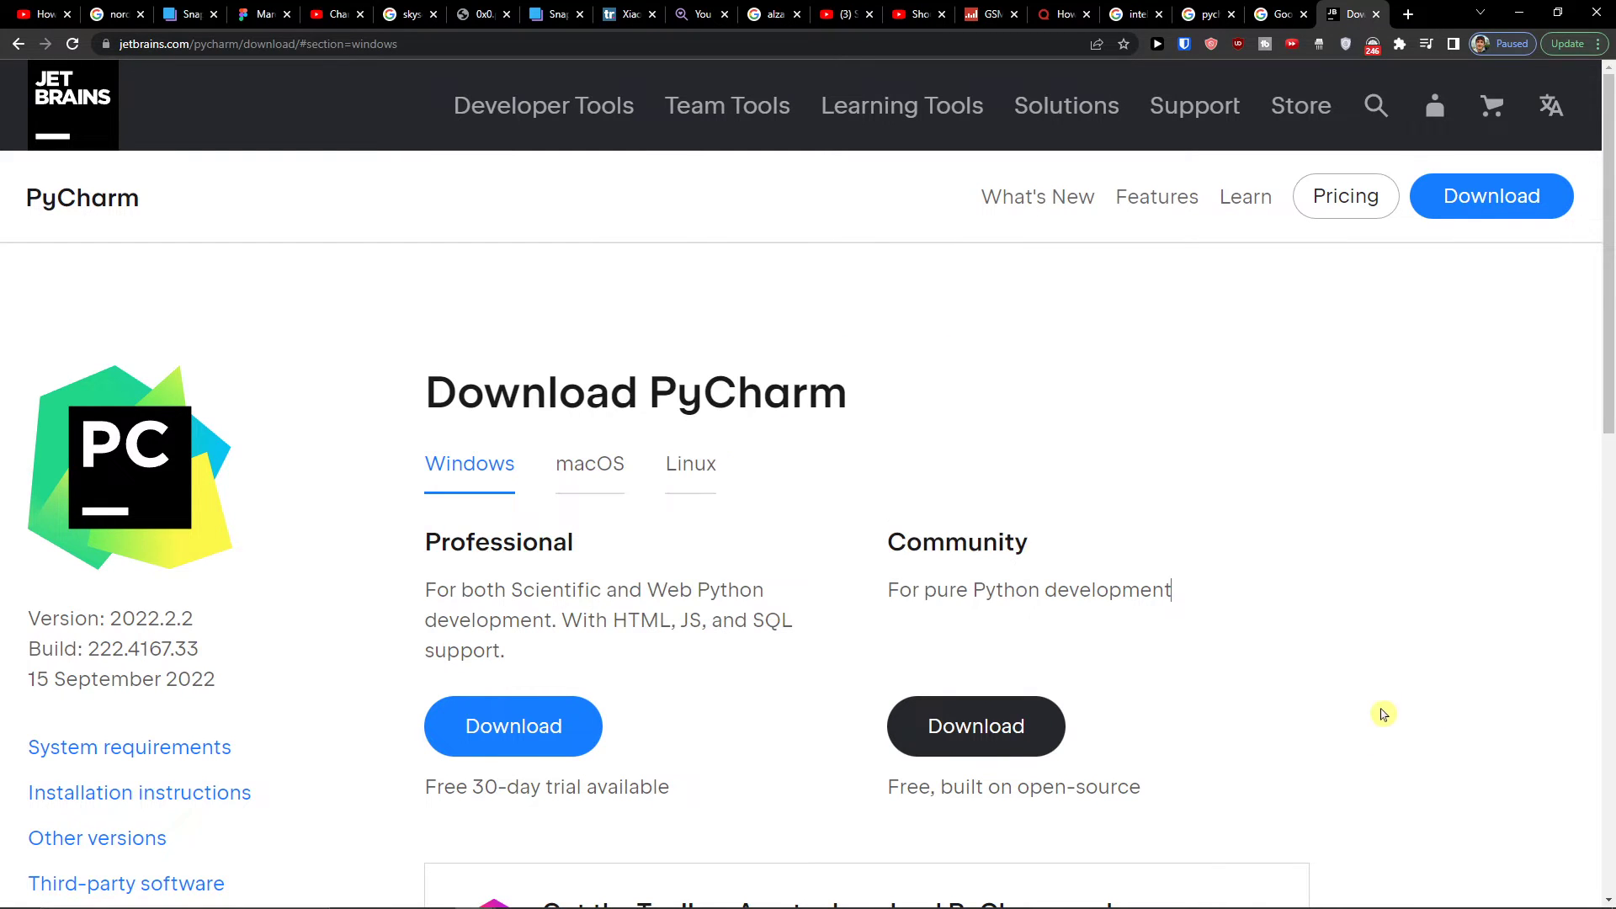
{"action": "scroll", "coordinate": [1363, 706], "scroll_direction": "down", "scroll_amount": 8}
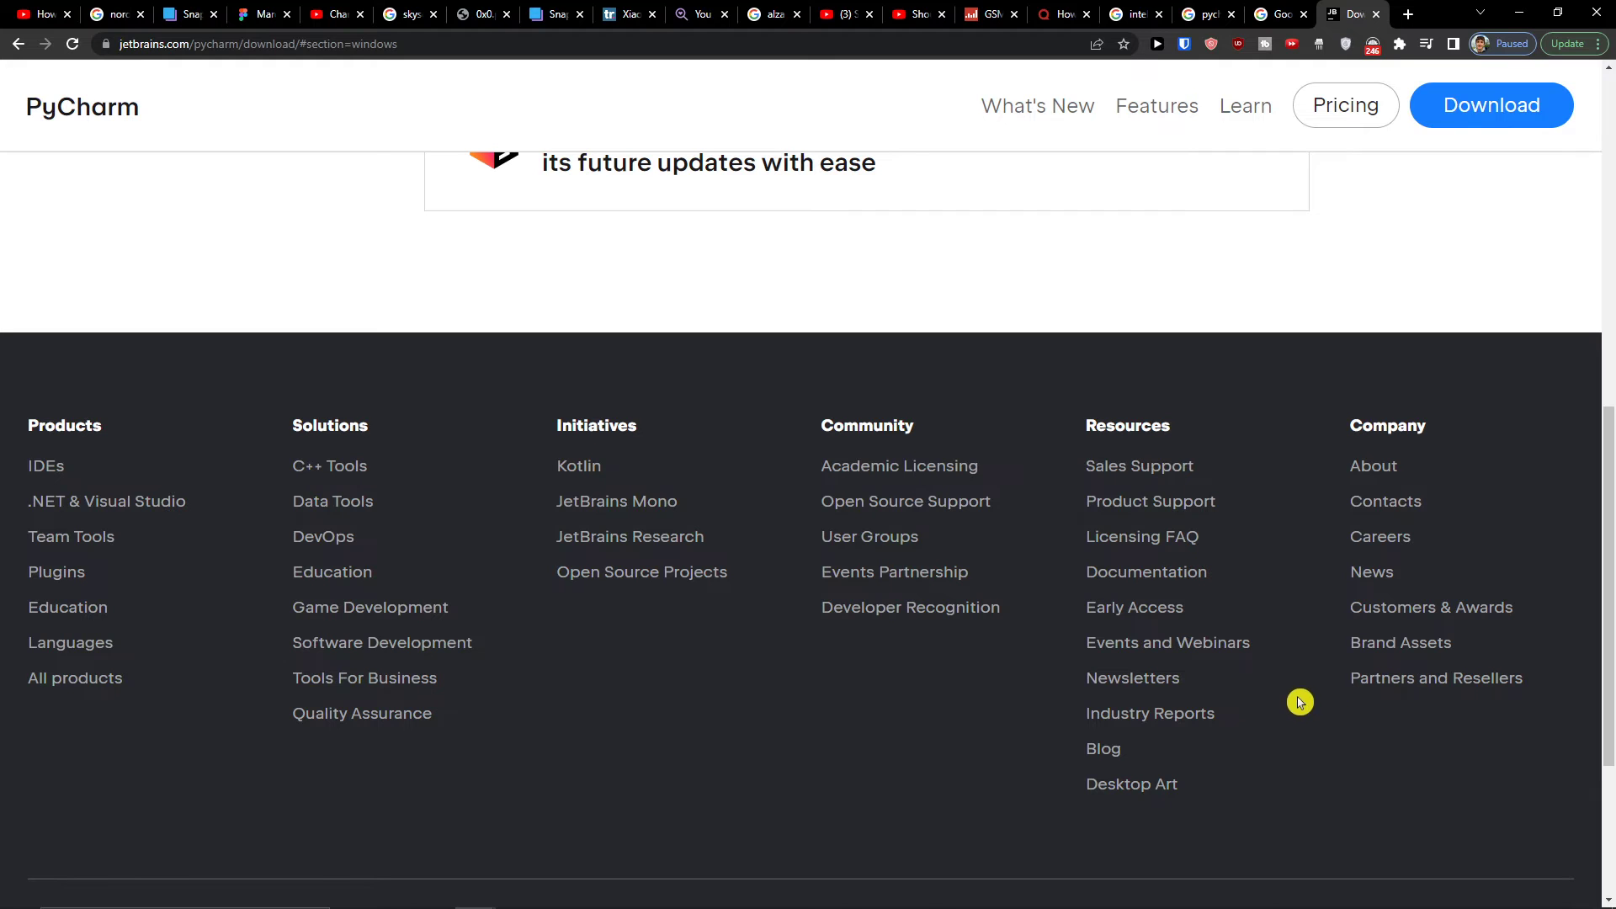
{"action": "middle_click", "coordinate": [1374, 678]}
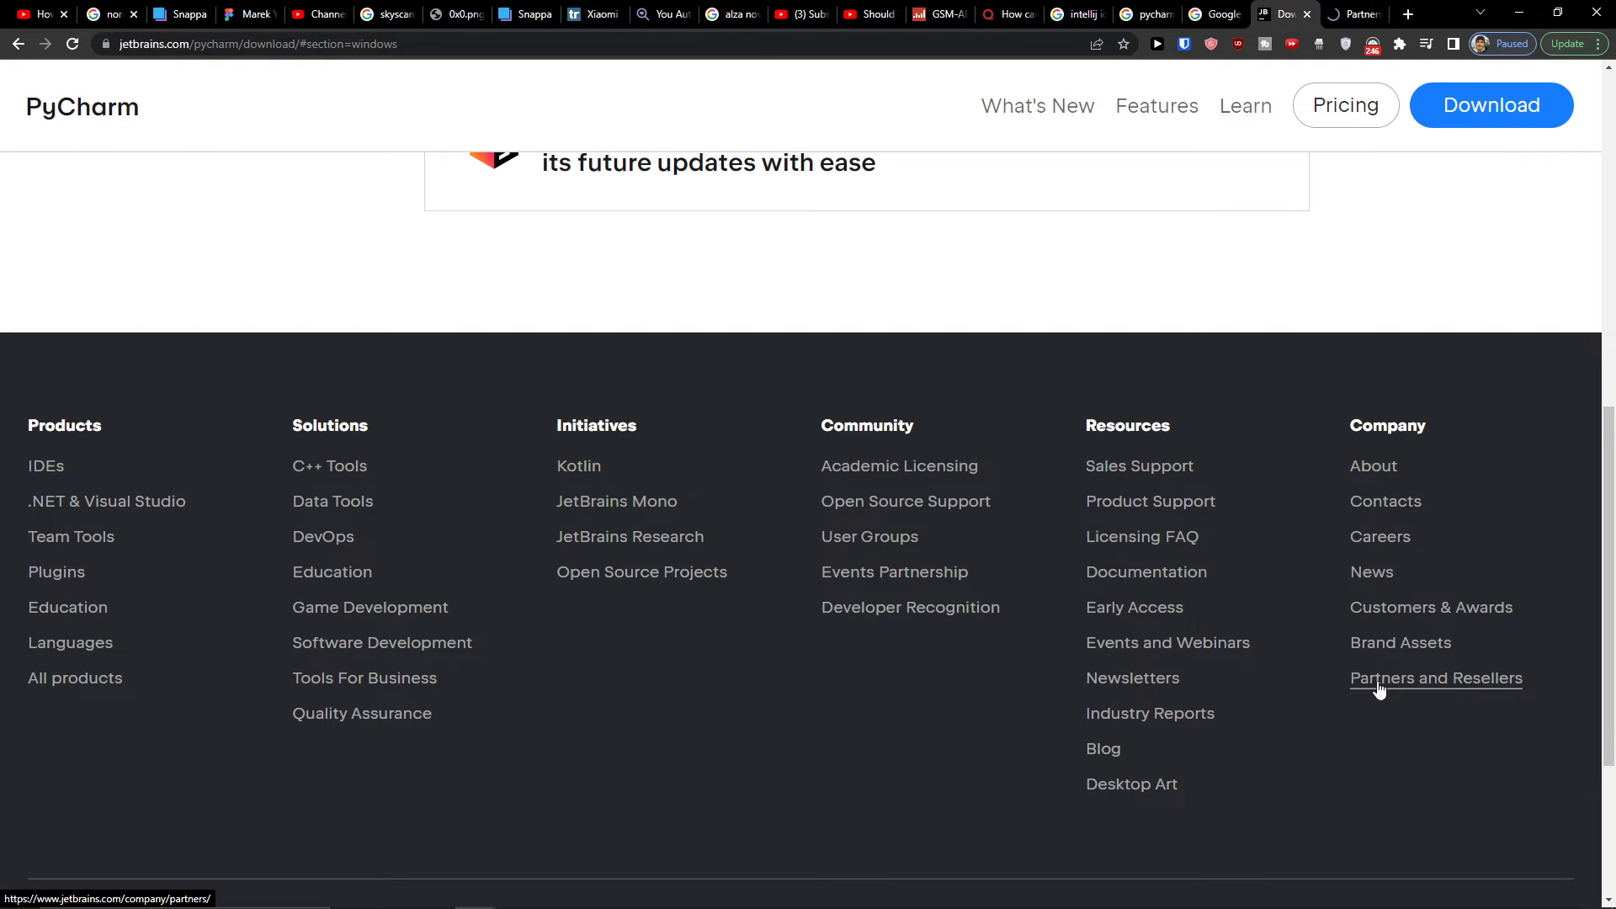
{"action": "scroll", "coordinate": [1375, 682], "scroll_direction": "up", "scroll_amount": 15}
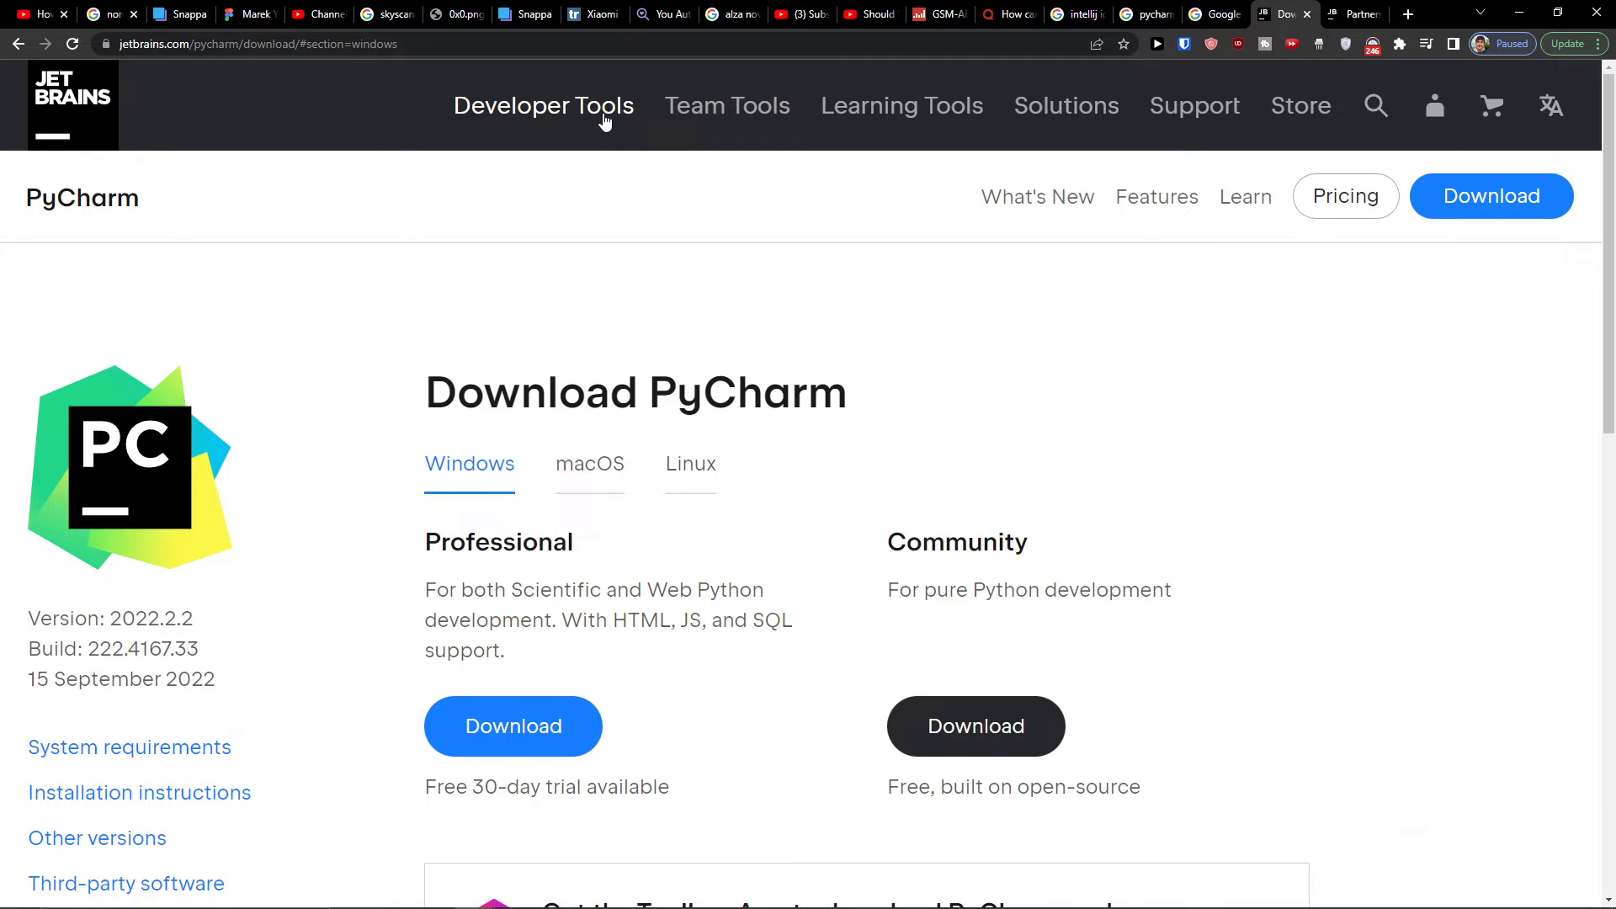
- Open the AppCode product page from the JetBrains developer tools and skim through its content
{"action": "left_click", "coordinate": [604, 122]}
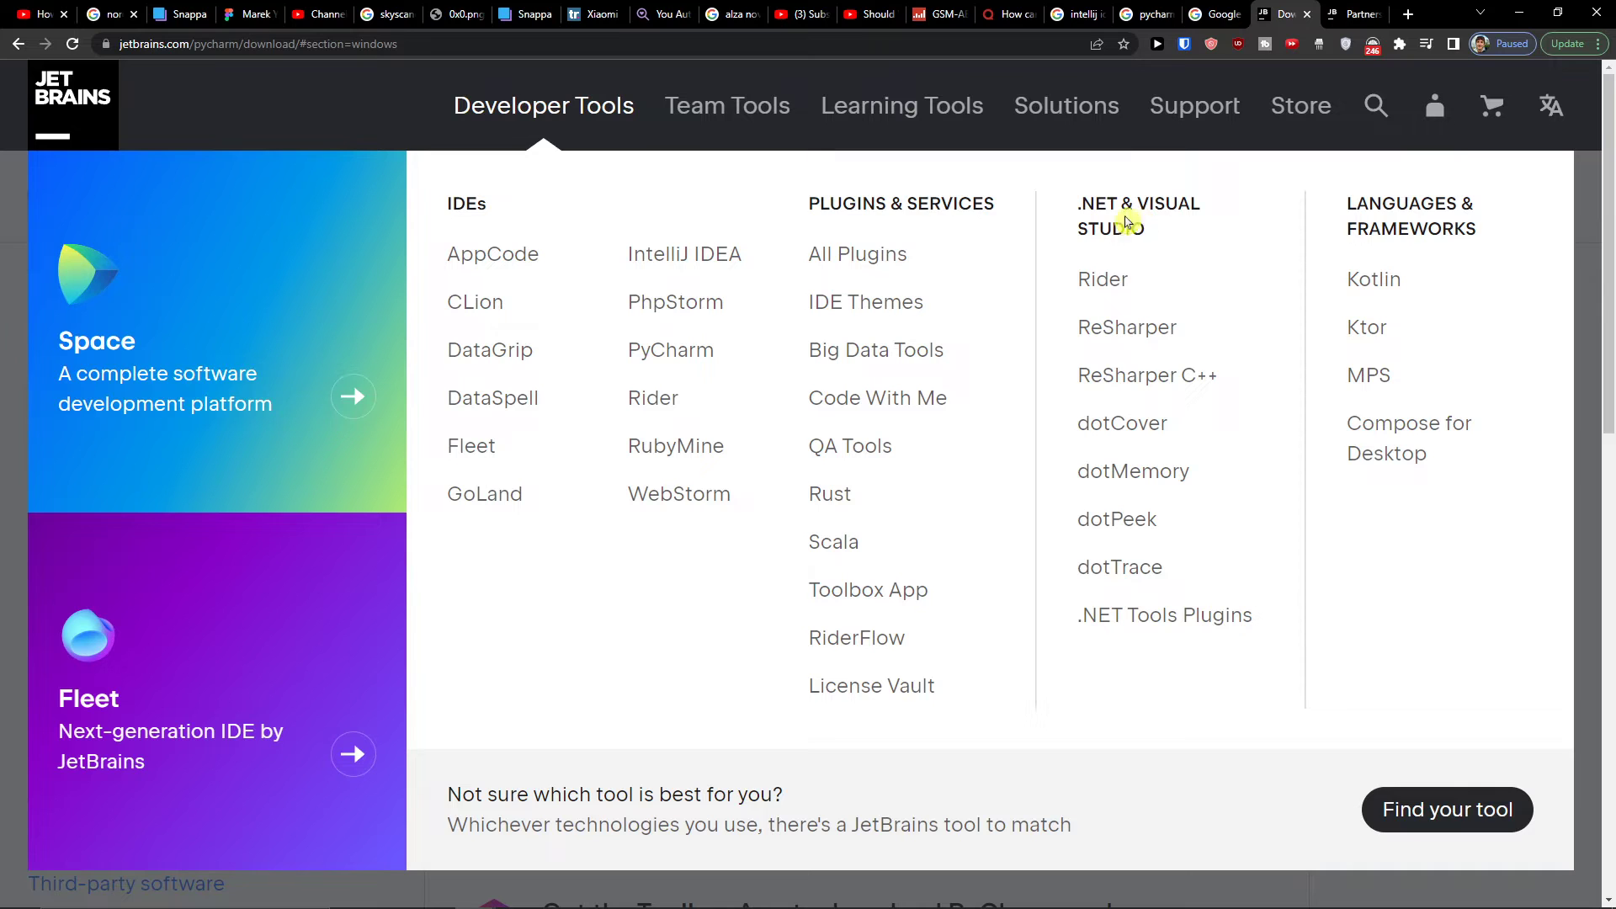
{"action": "left_click", "coordinate": [477, 254]}
{"action": "scroll", "coordinate": [721, 360], "scroll_direction": "down", "scroll_amount": 5}
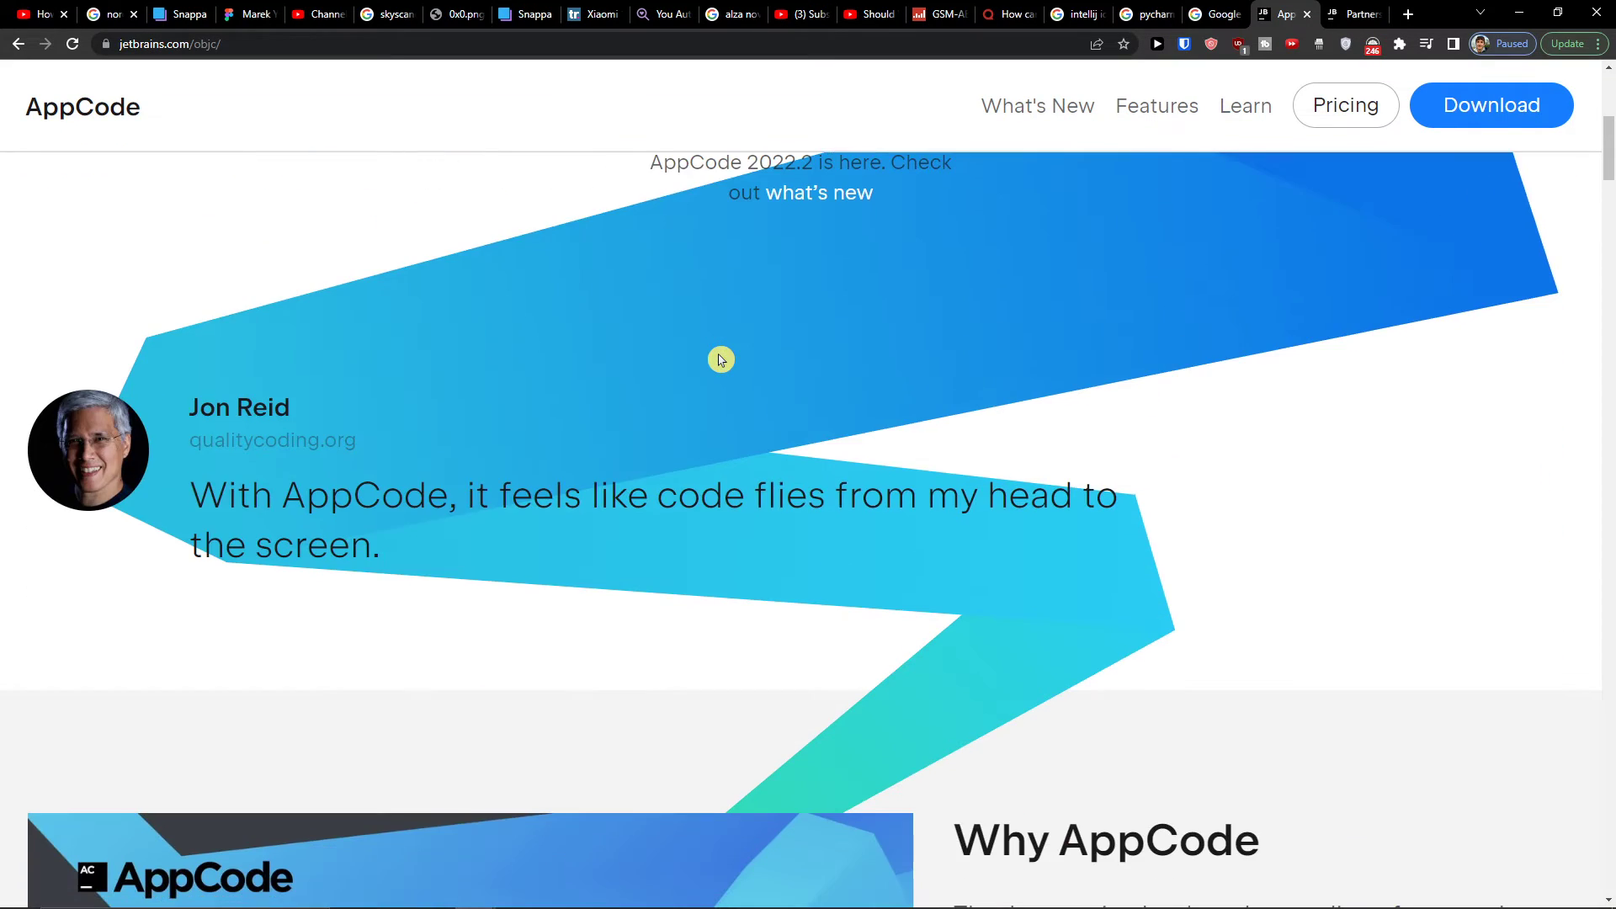
{"action": "scroll", "coordinate": [721, 360], "scroll_direction": "down", "scroll_amount": 8}
{"action": "scroll", "coordinate": [721, 360], "scroll_direction": "up", "scroll_amount": 15}
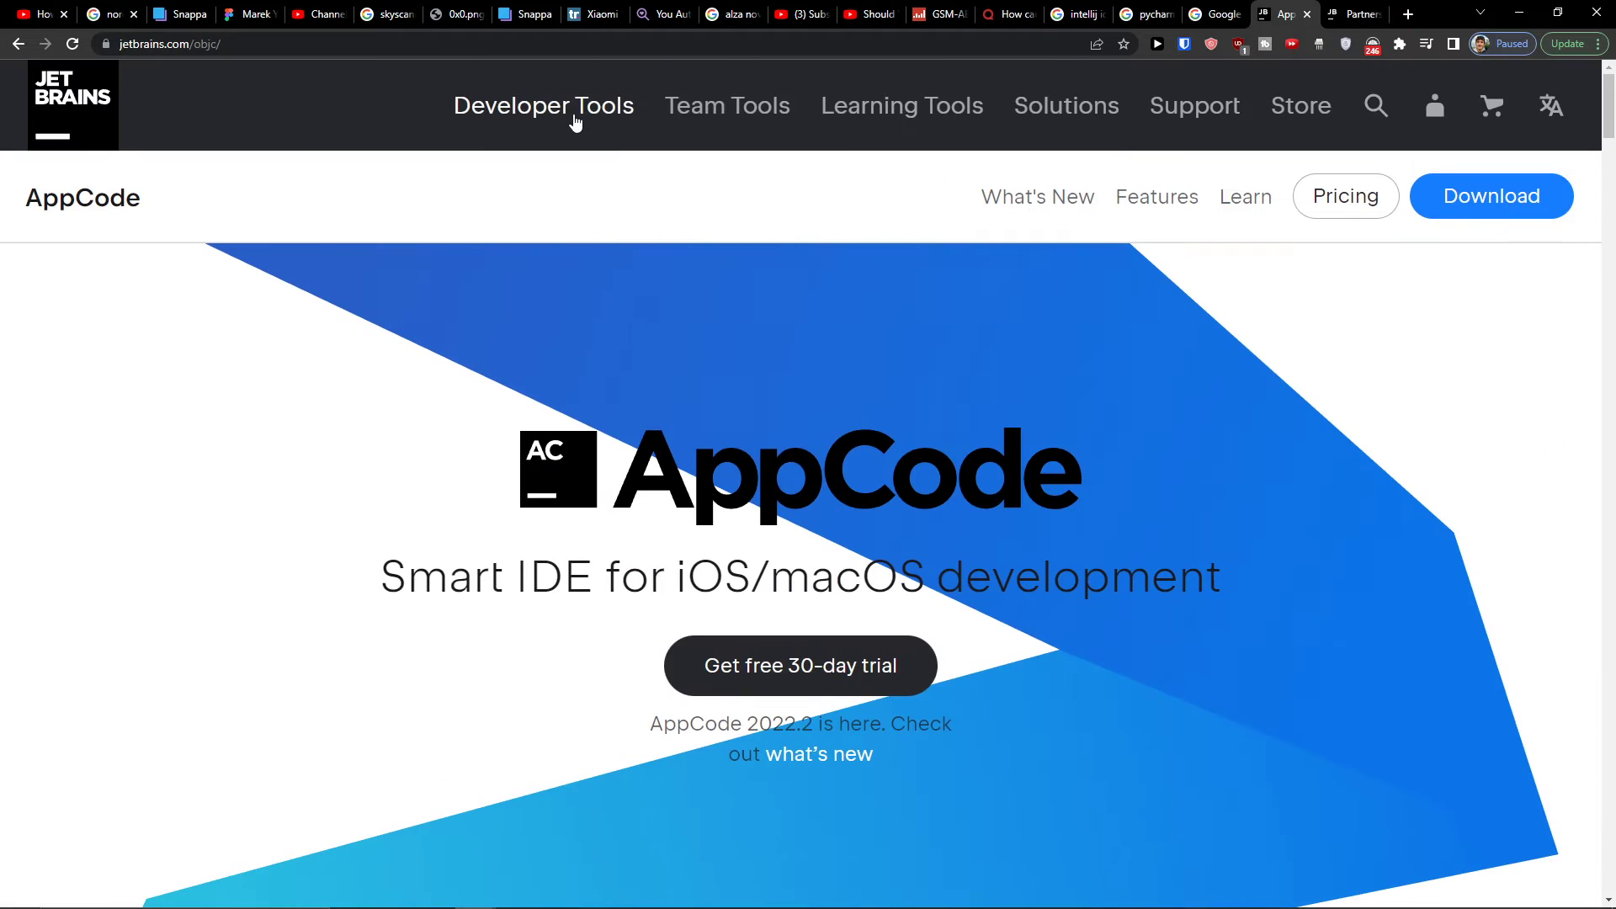
- Open the CLion product page from the JetBrains developer tools and look over its introduction
{"action": "mouse_move", "coordinate": [575, 122]}
{"action": "left_click", "coordinate": [486, 311]}
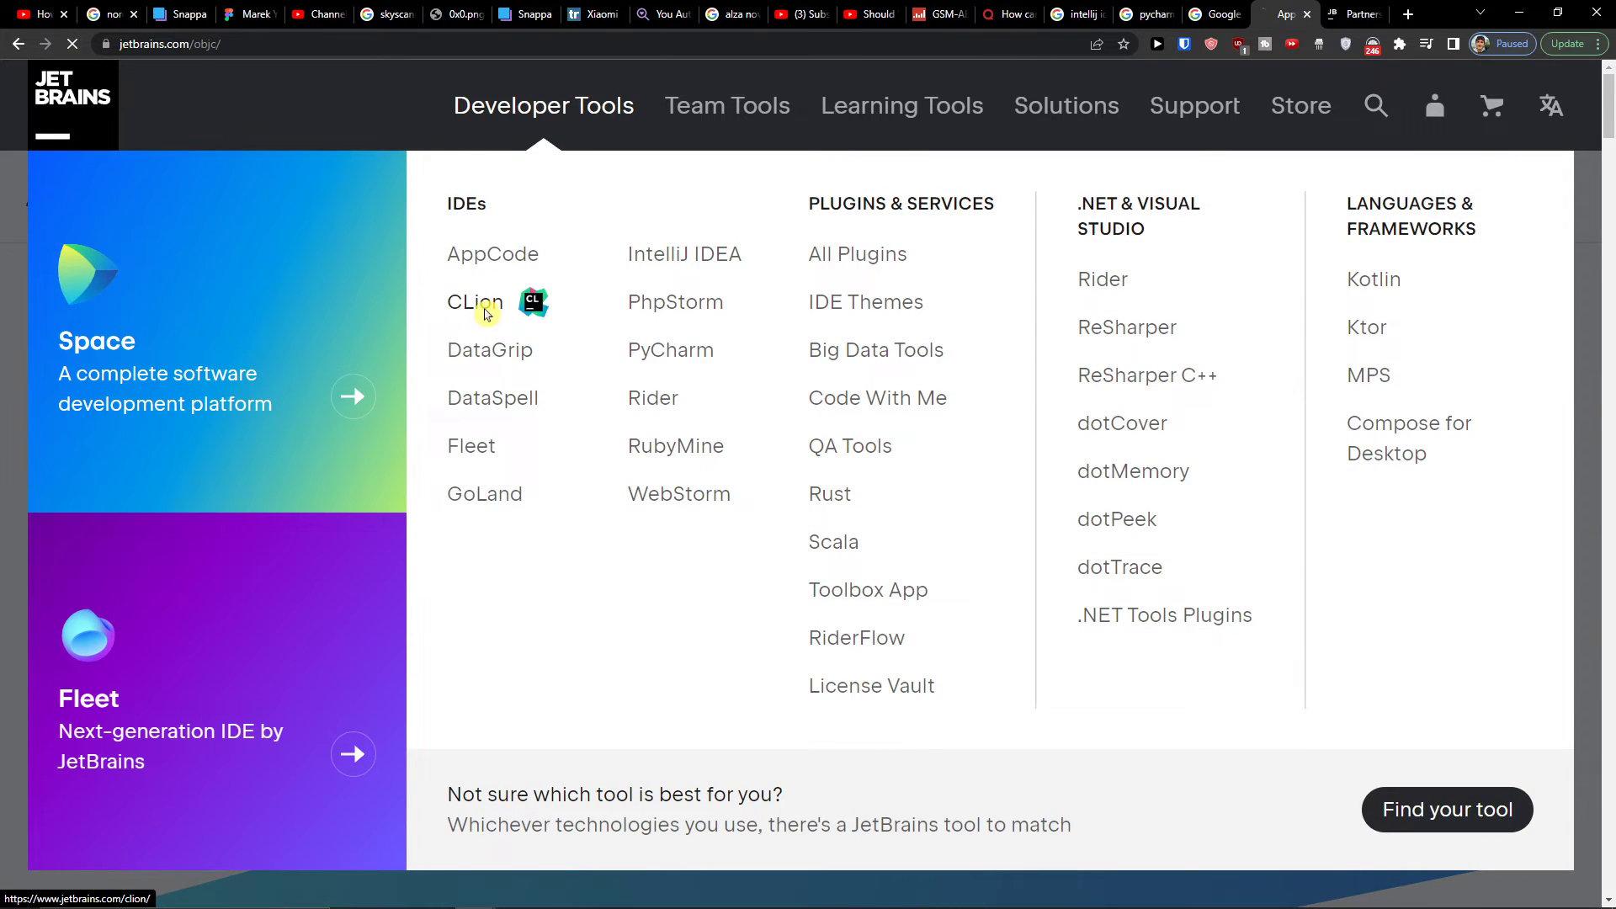
{"action": "scroll", "coordinate": [774, 469], "scroll_direction": "down", "scroll_amount": 4}
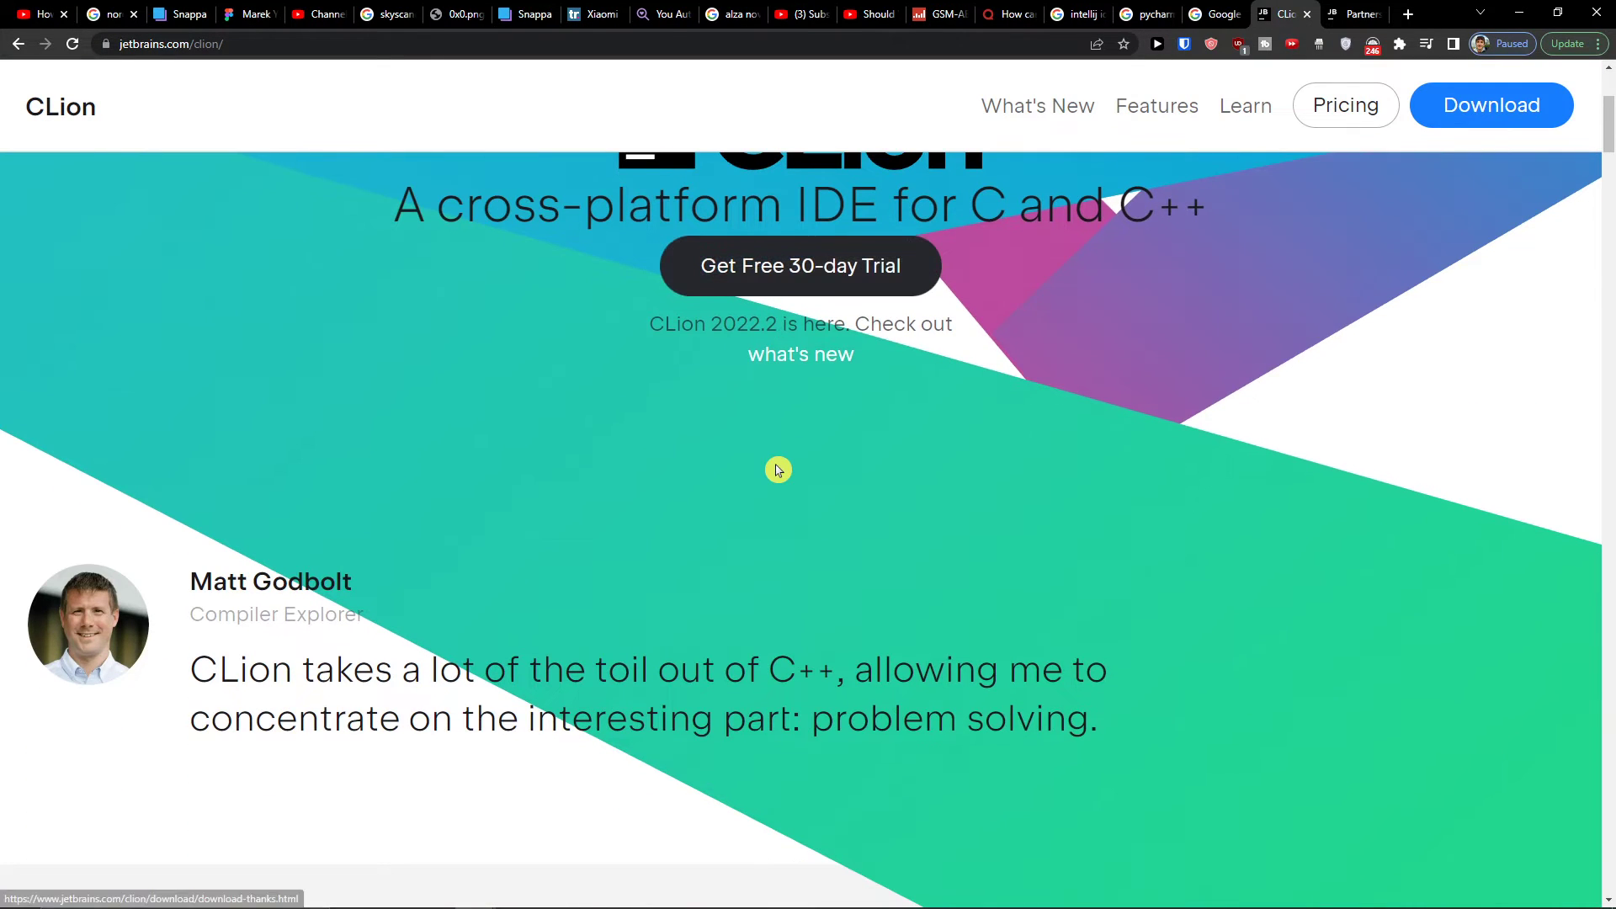
- Skim the CLion page's testimonial and Quick Tour sections
{"action": "scroll", "coordinate": [777, 470], "scroll_direction": "up", "scroll_amount": 4}
{"action": "scroll", "coordinate": [724, 515], "scroll_direction": "down", "scroll_amount": 8}
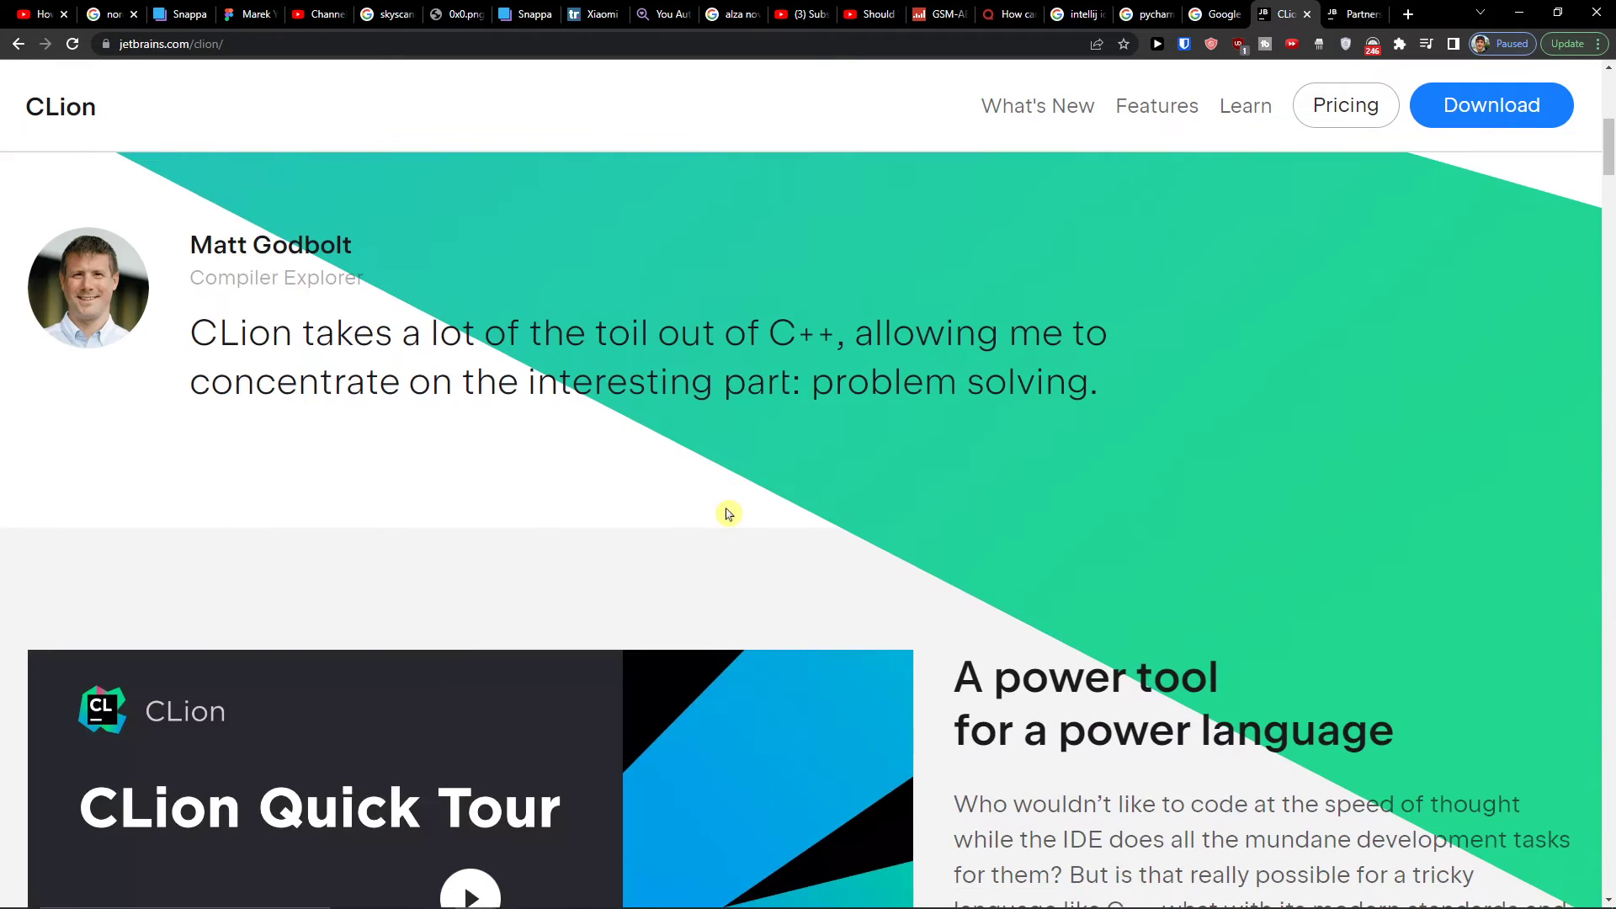
{"action": "scroll", "coordinate": [725, 515], "scroll_direction": "down", "scroll_amount": 4}
{"action": "scroll", "coordinate": [725, 515], "scroll_direction": "up", "scroll_amount": 5}
- Switch to the PyCharm Community Edition installer and finish the setup with the option to run PyCharm enabled
{"action": "mouse_move", "coordinate": [996, 904]}
{"action": "left_click", "coordinate": [928, 894]}
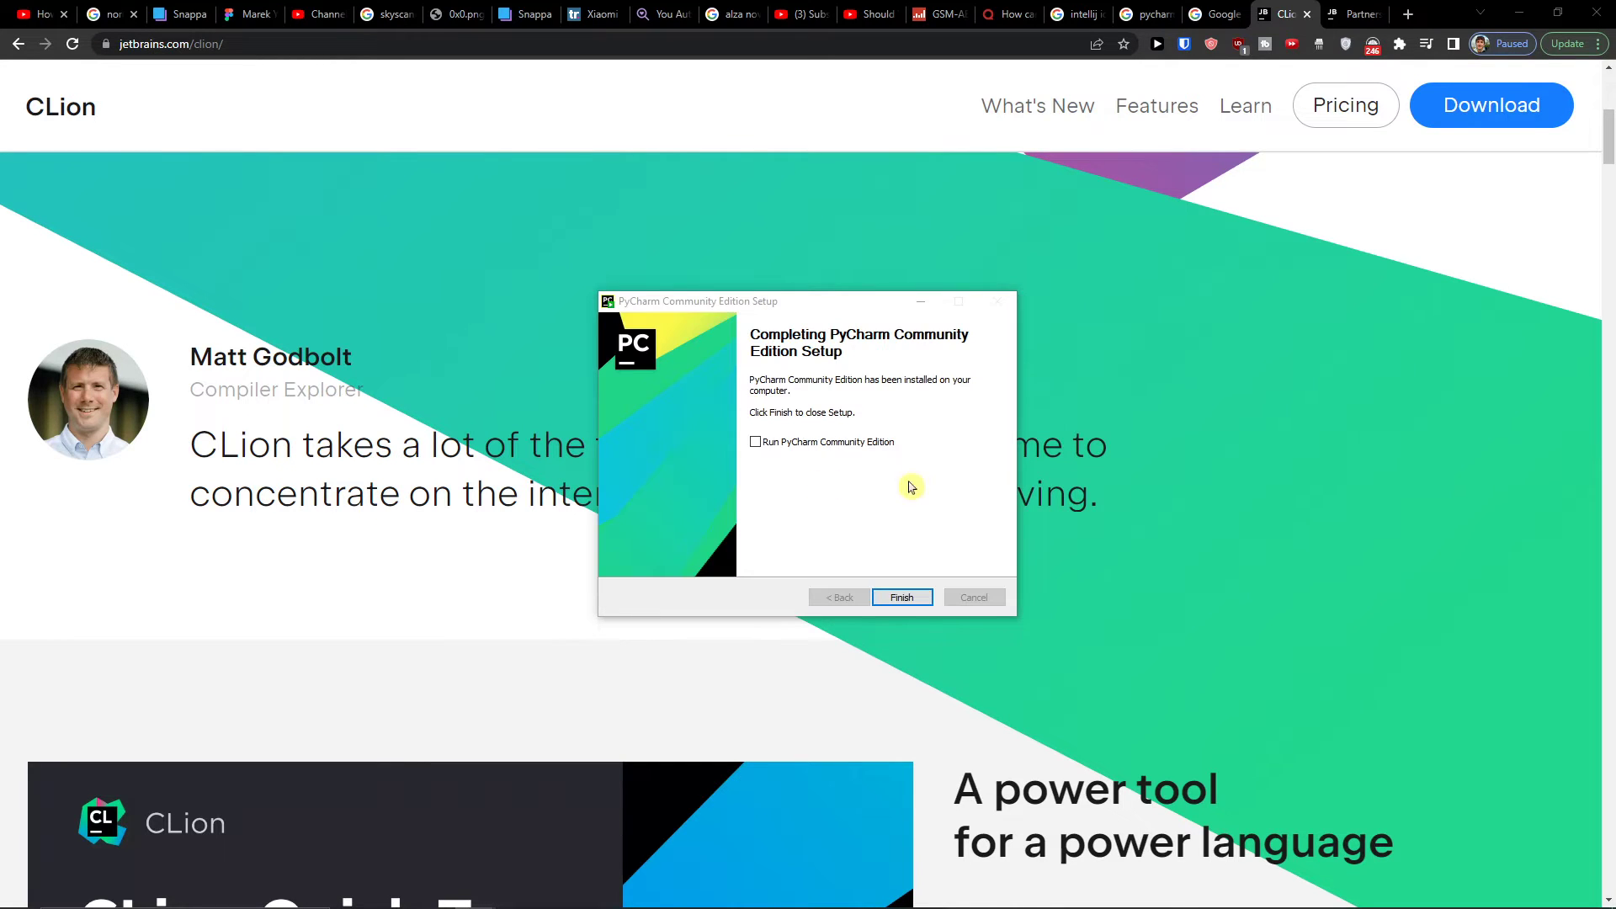
{"action": "left_click", "coordinate": [826, 443]}
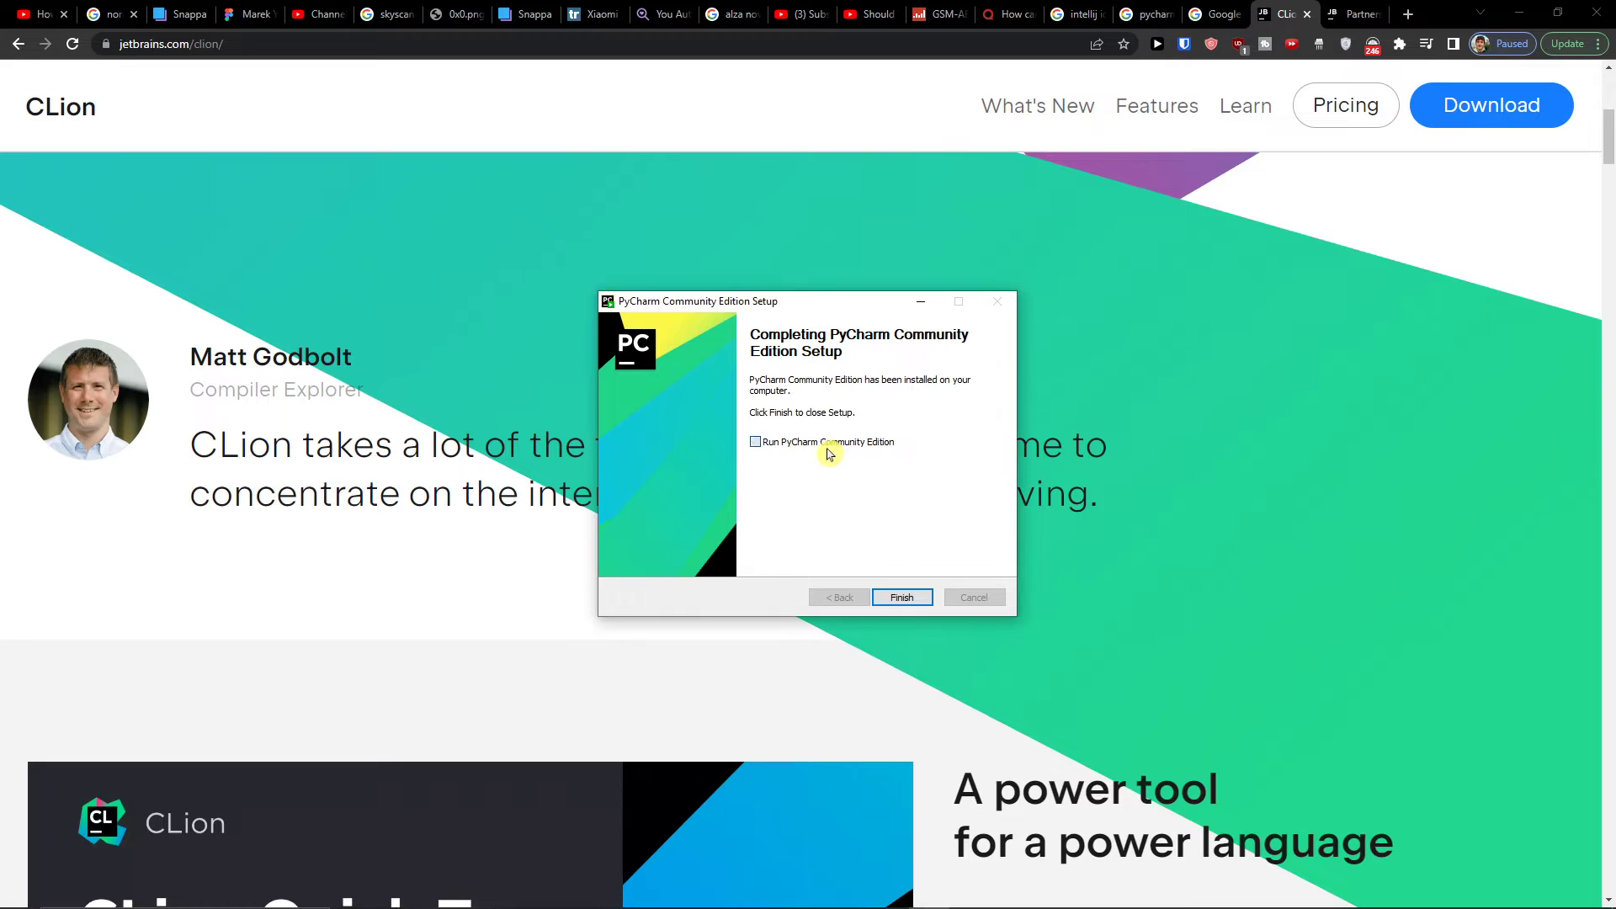
{"action": "left_click", "coordinate": [904, 598]}
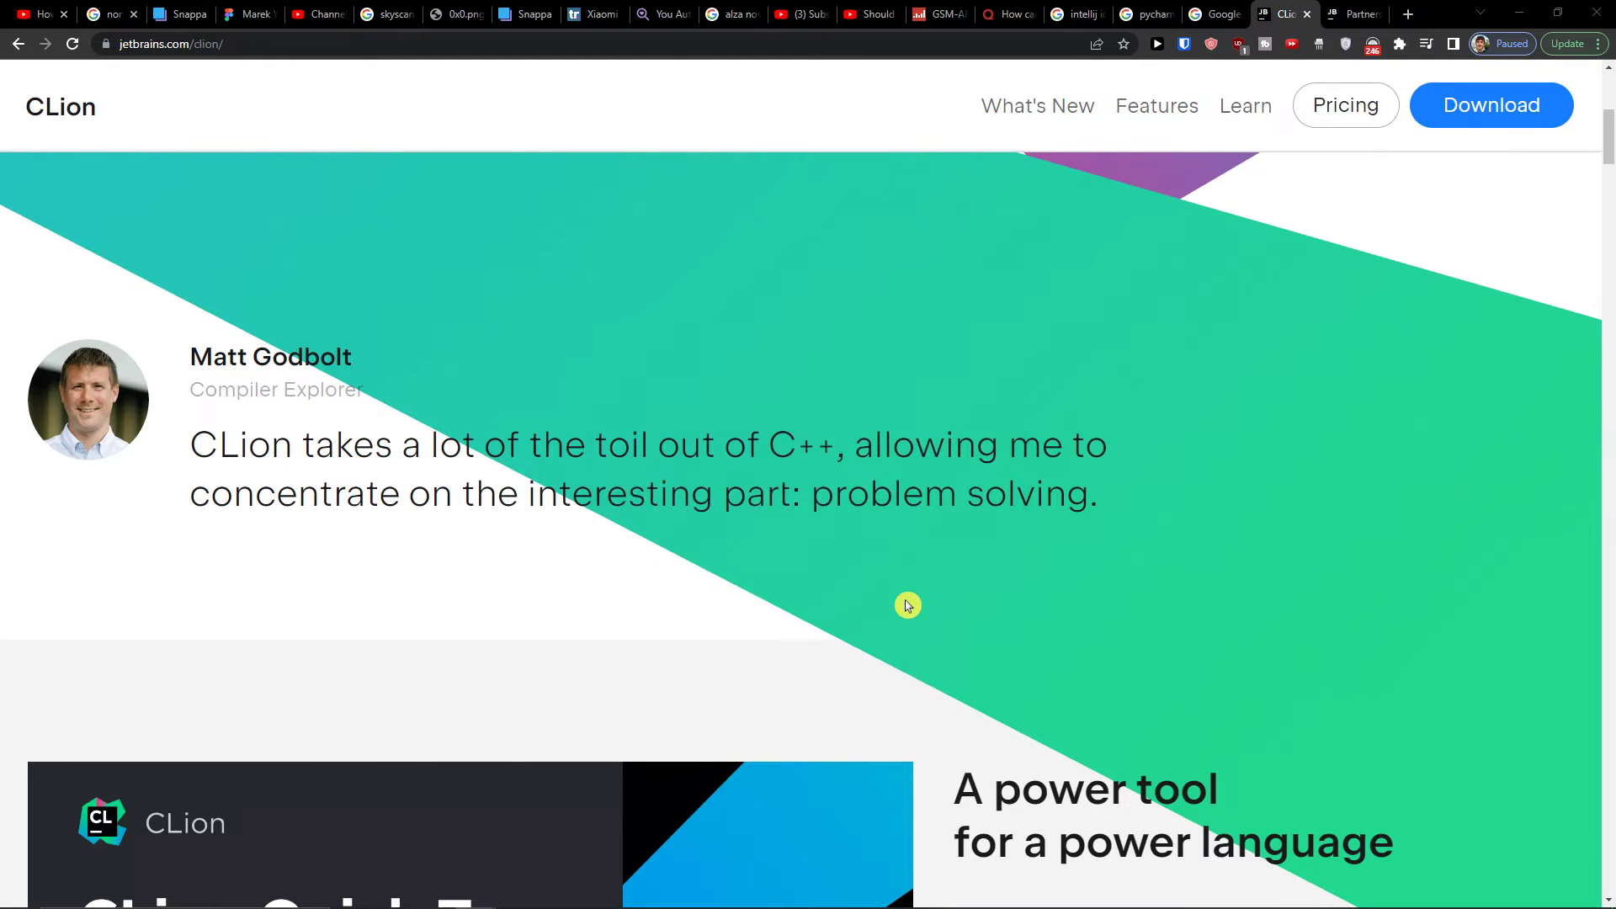
- Start PyCharm without importing any settings
{"action": "left_click", "coordinate": [705, 427]}
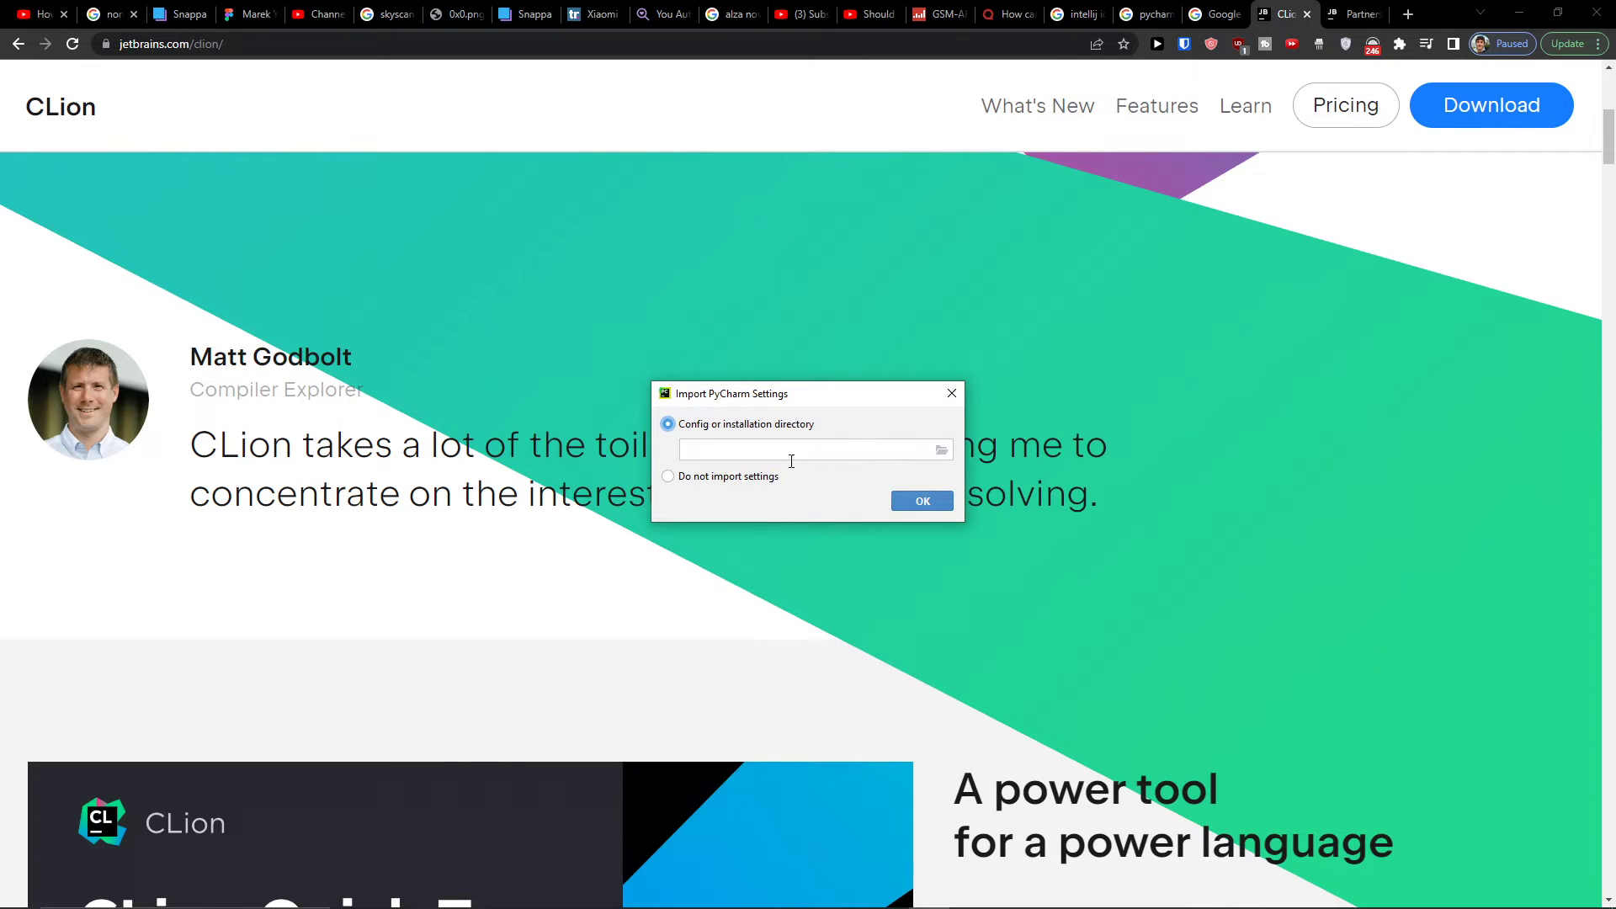
{"action": "left_click", "coordinate": [764, 482]}
{"action": "left_click", "coordinate": [915, 502]}
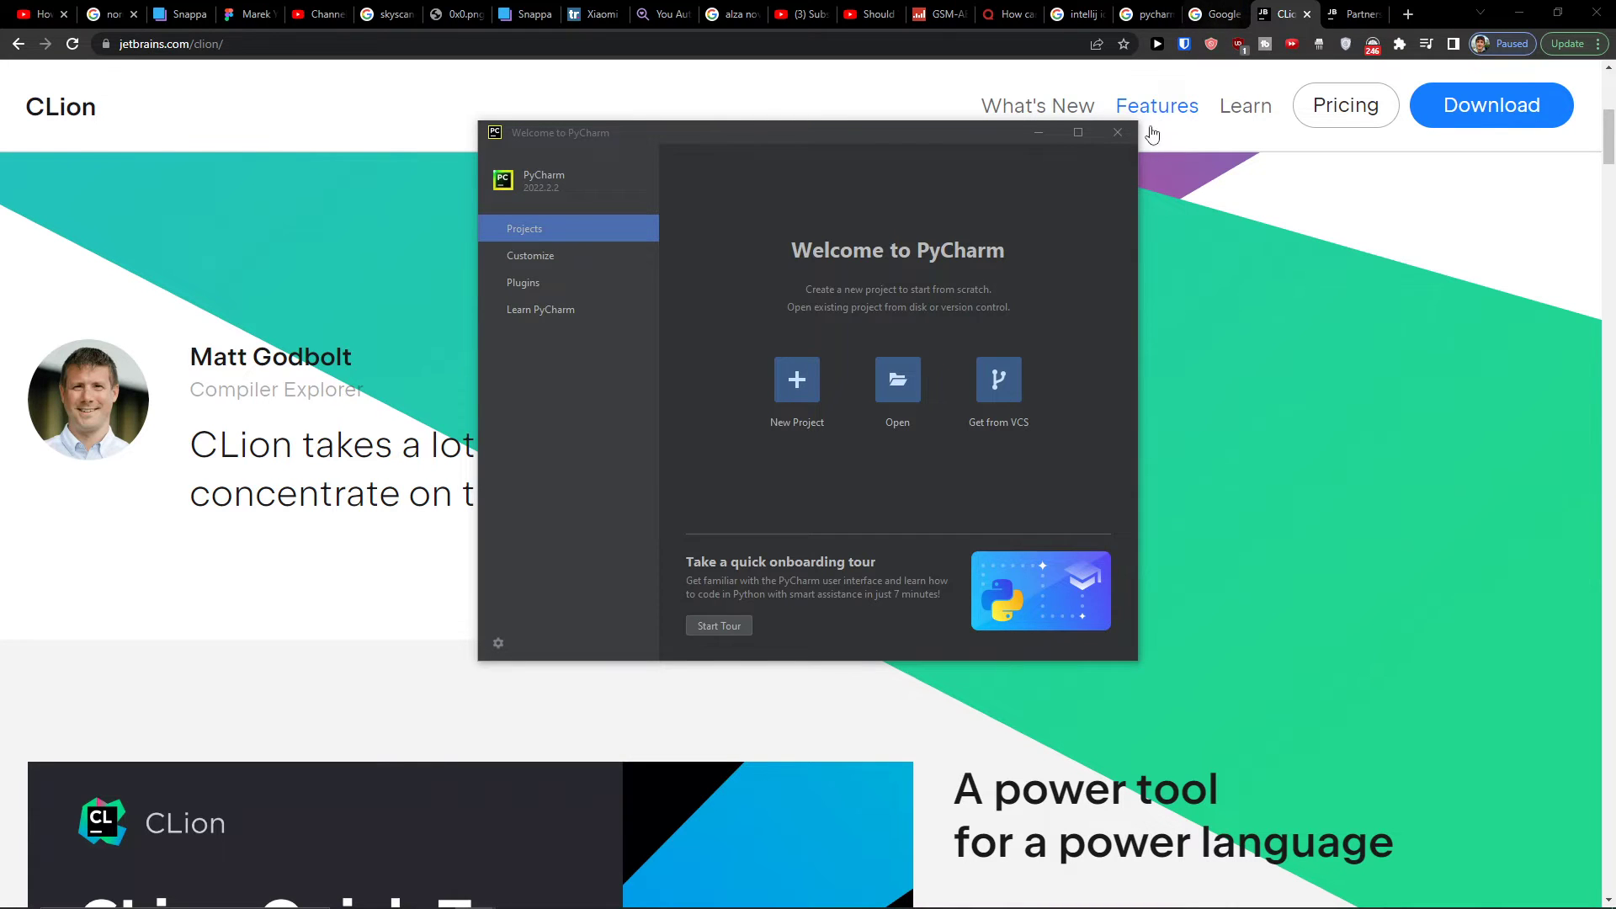
- Maximize the welcome window and create a new project named hithere with a new Virtualenv environment and the main.py welcome script
{"action": "left_click", "coordinate": [1082, 141]}
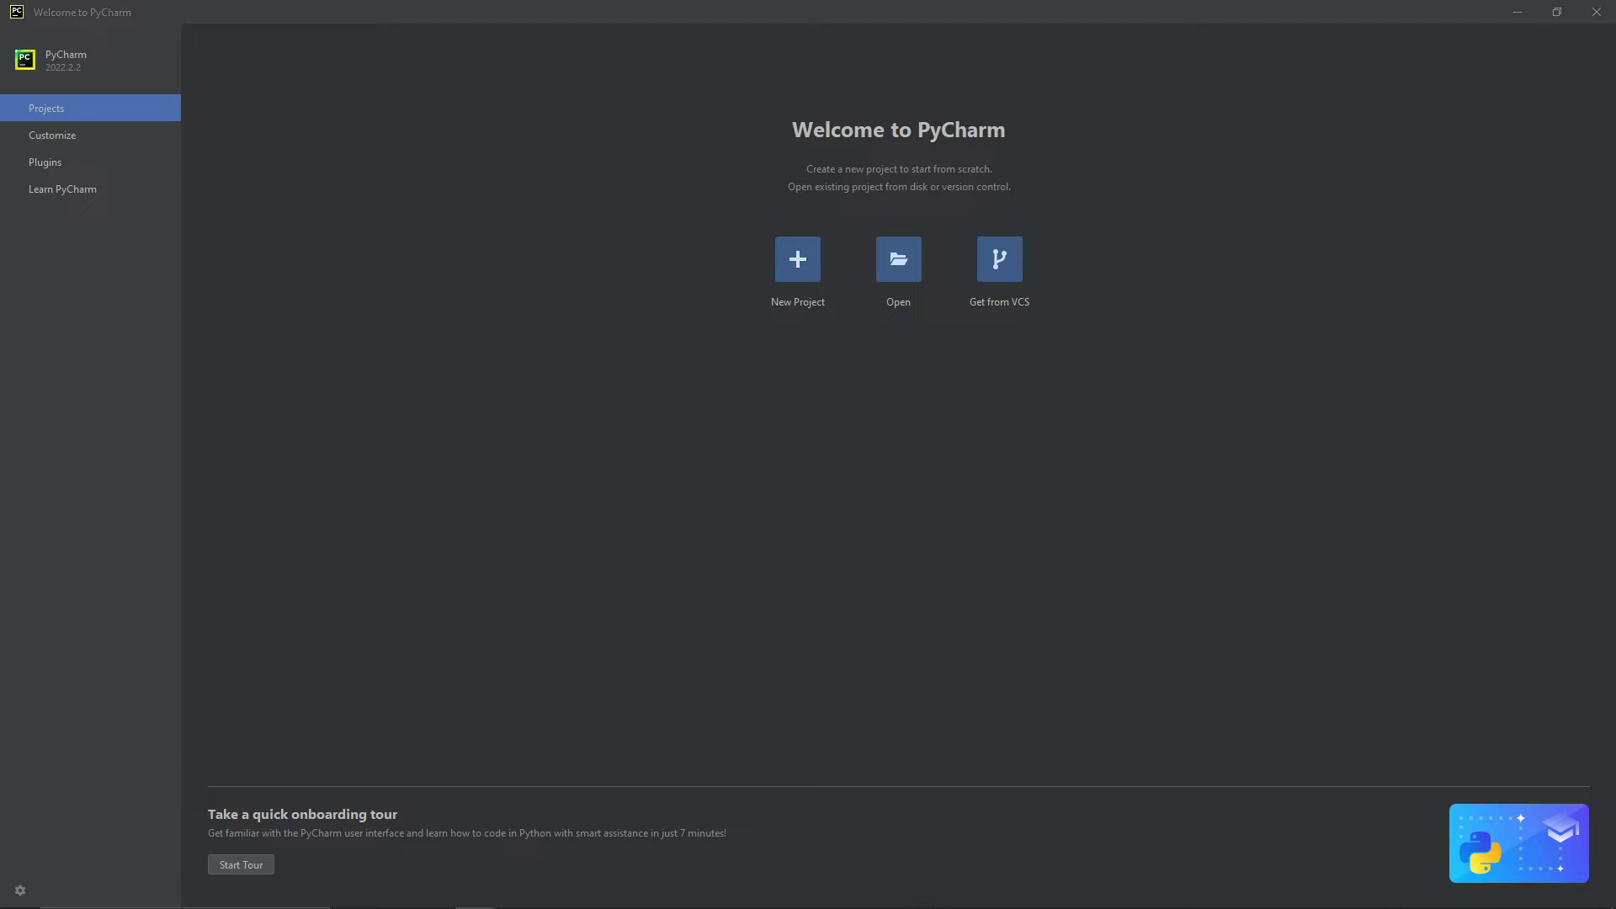
{"action": "left_click", "coordinate": [779, 259]}
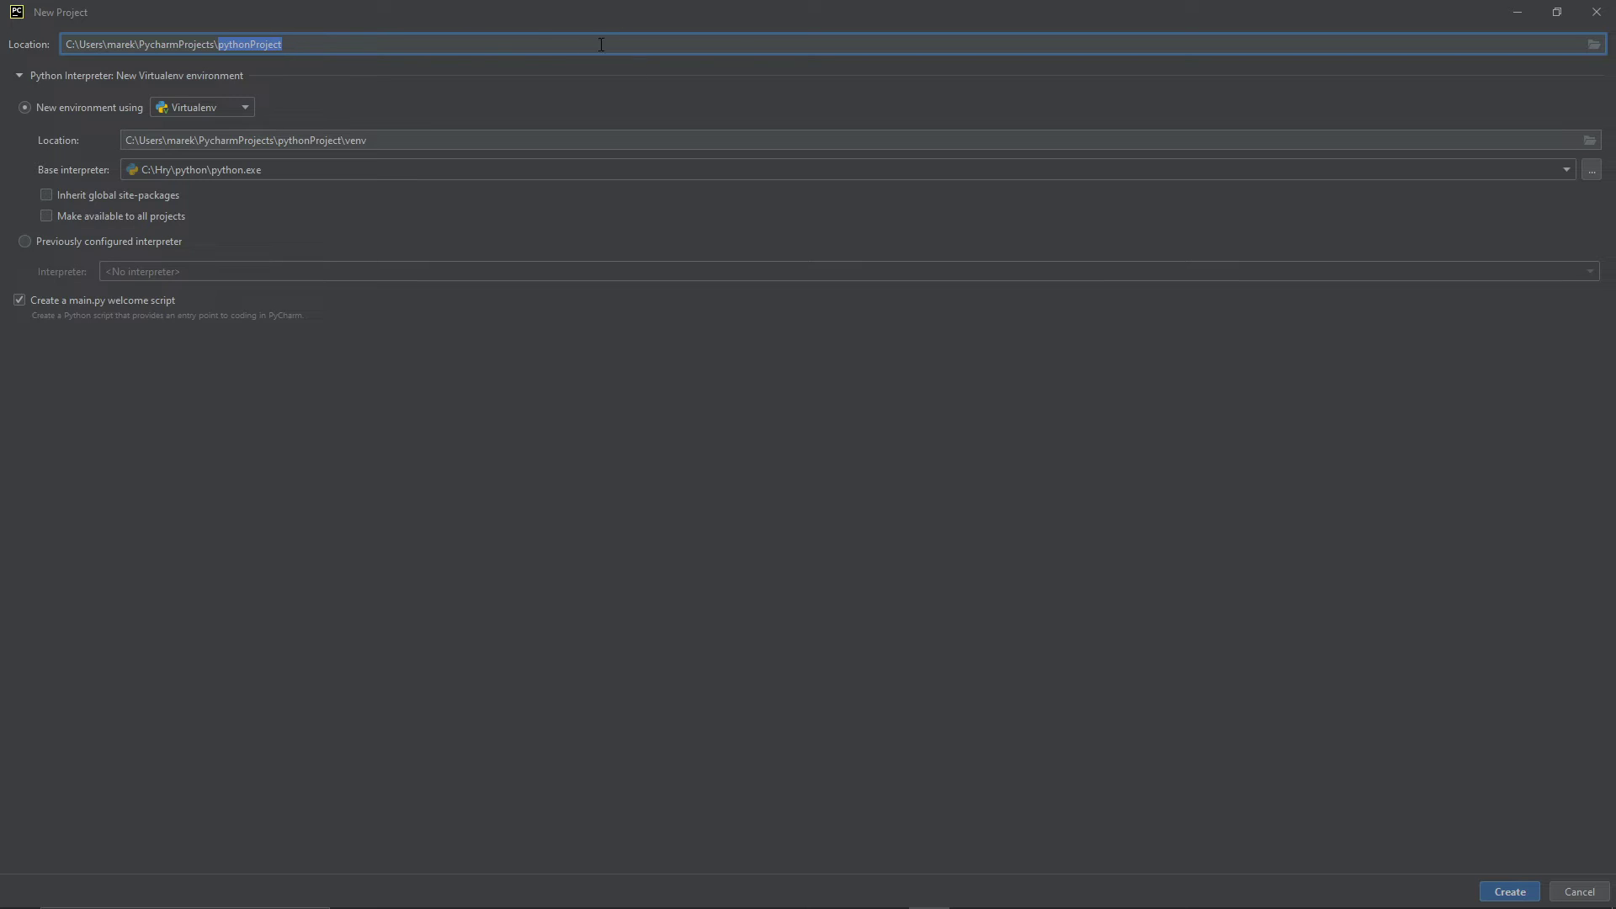
{"action": "type", "text": "hithere"}
{"action": "left_click", "coordinate": [224, 114]}
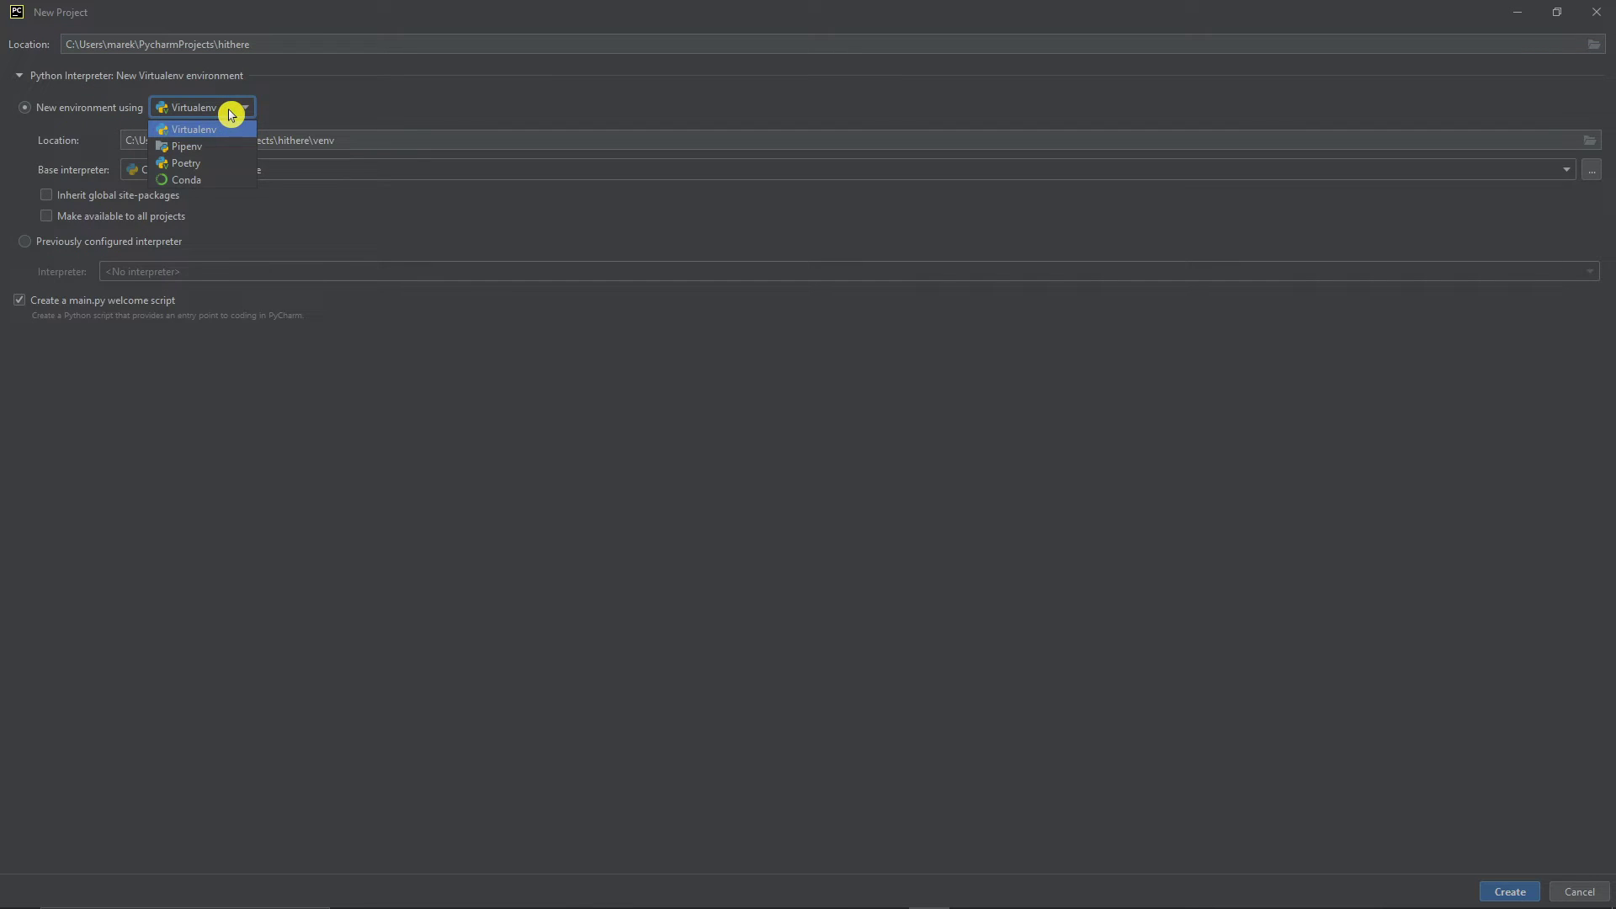
{"action": "left_click", "coordinate": [230, 114]}
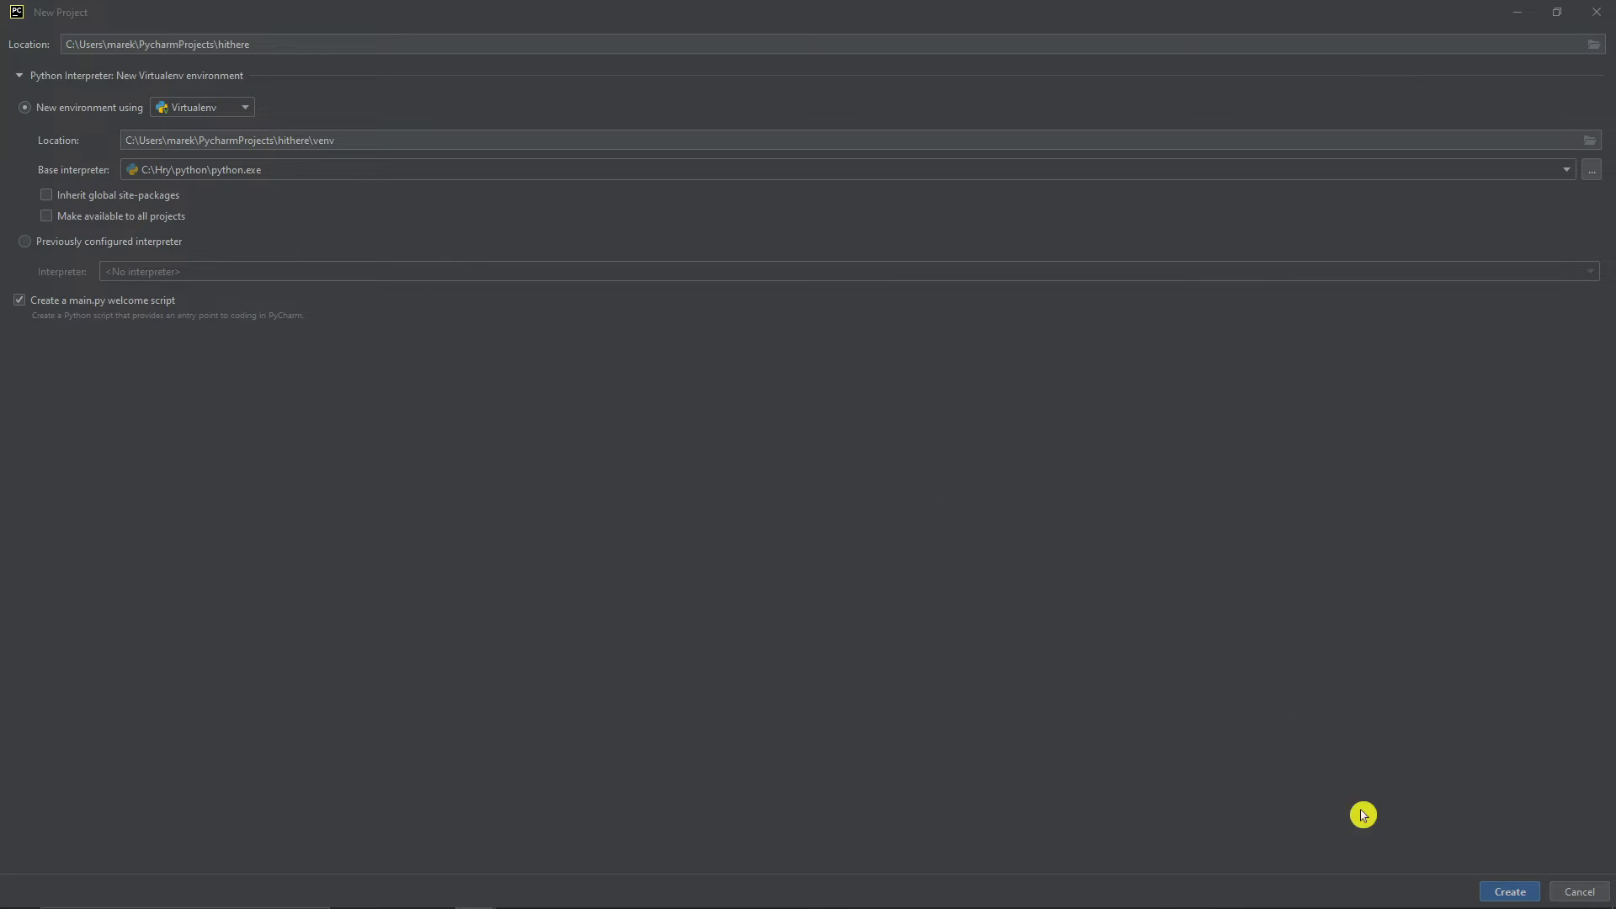
{"action": "left_click", "coordinate": [1510, 901]}
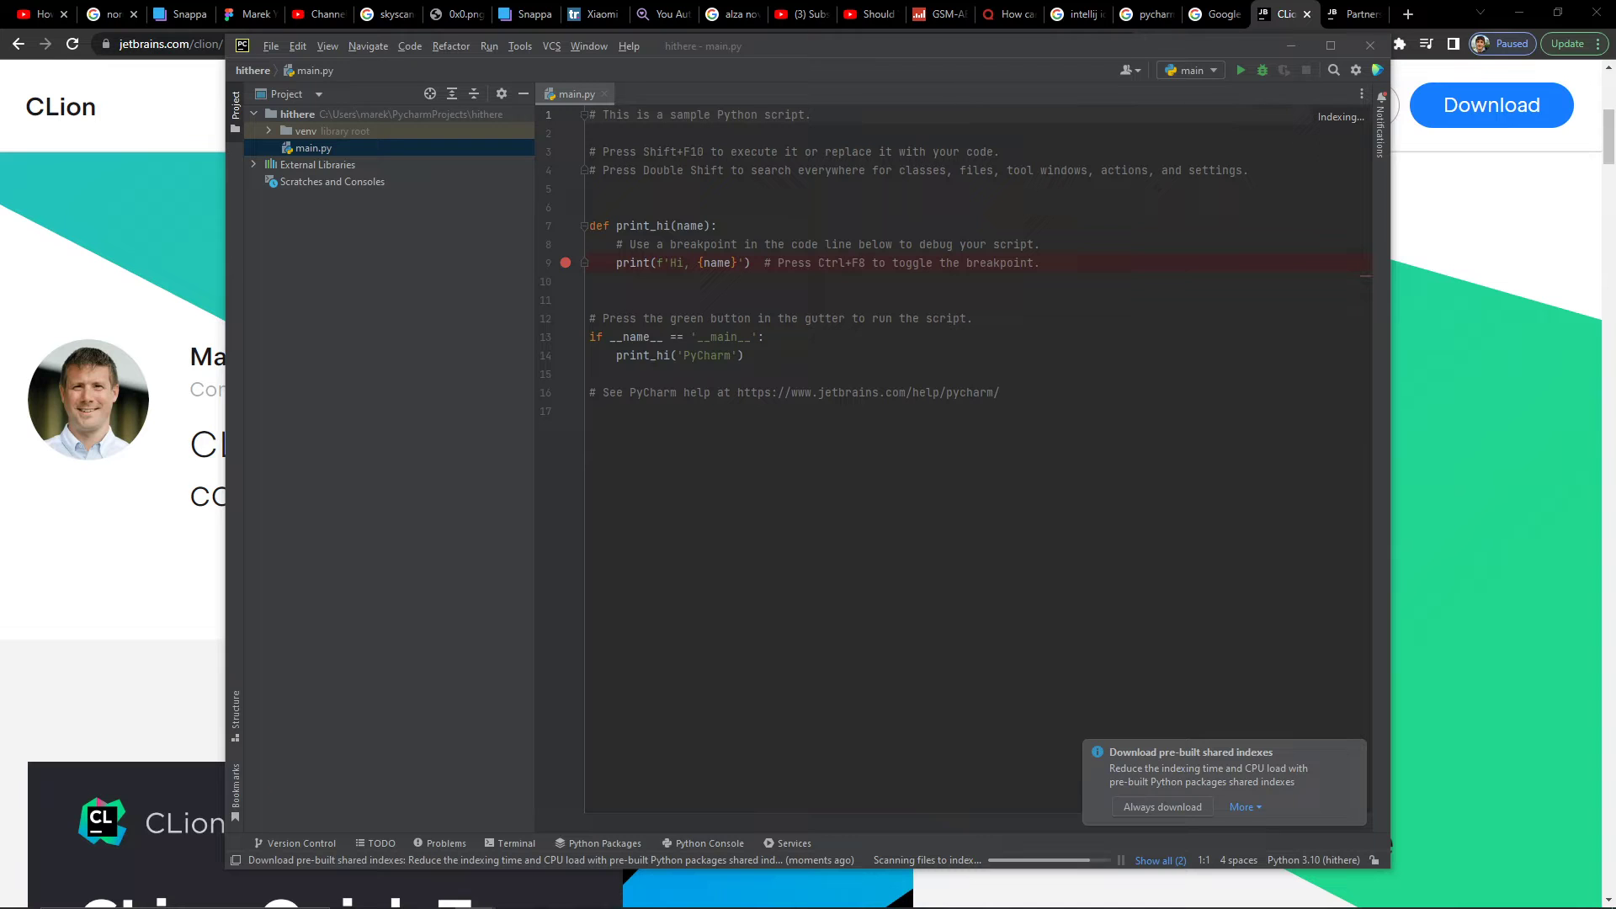
{"action": "left_click", "coordinate": [818, 897]}
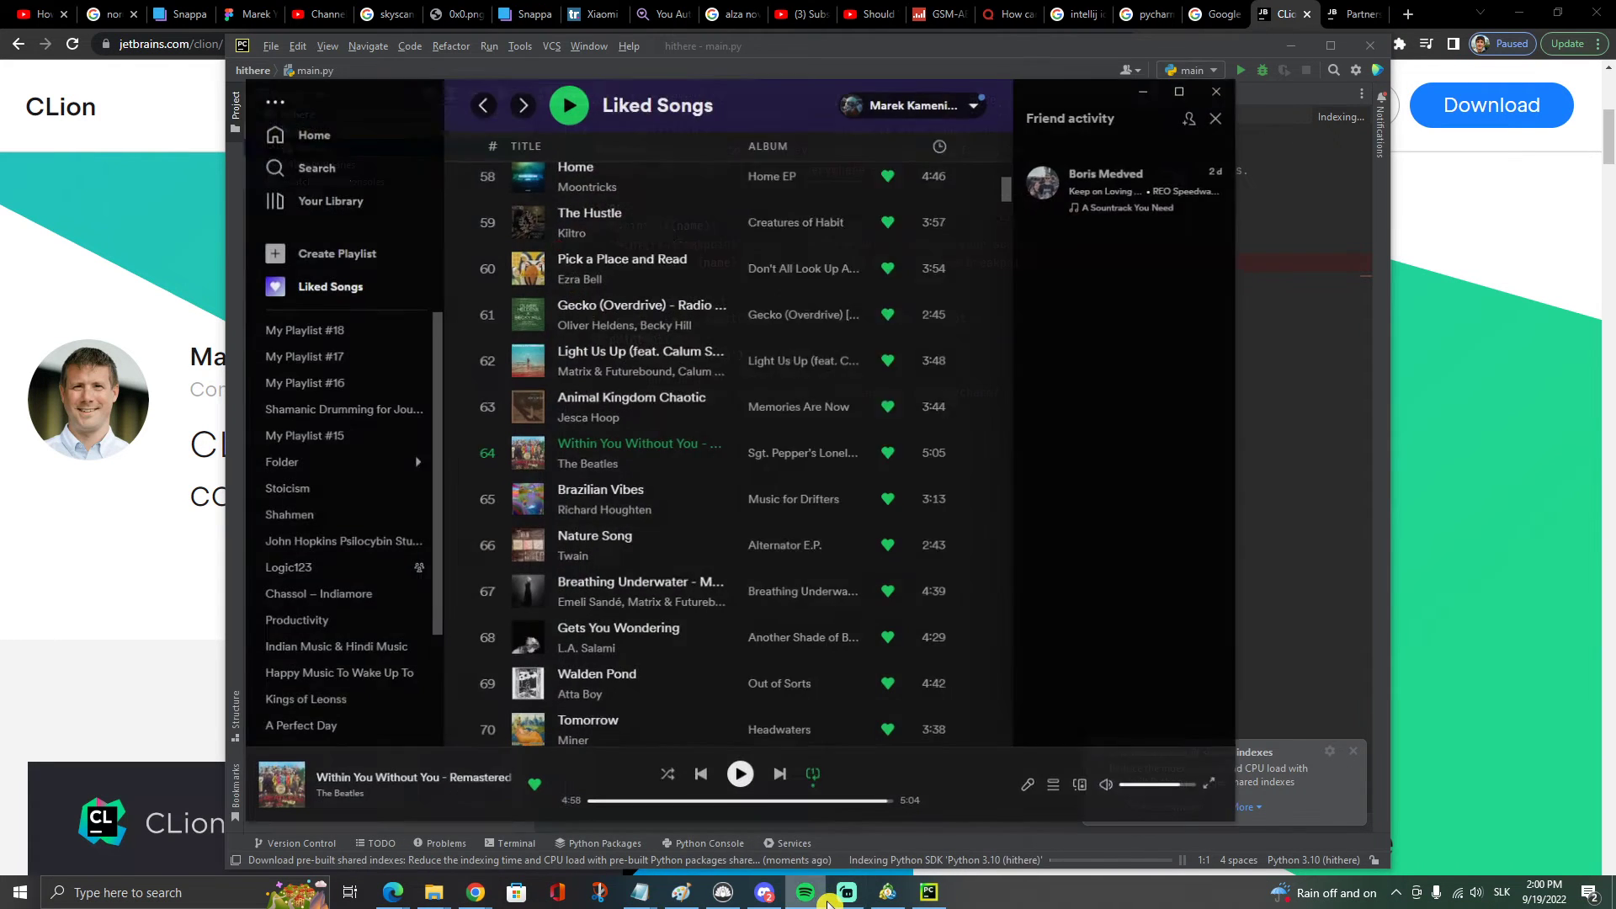
{"action": "left_click", "coordinate": [818, 897]}
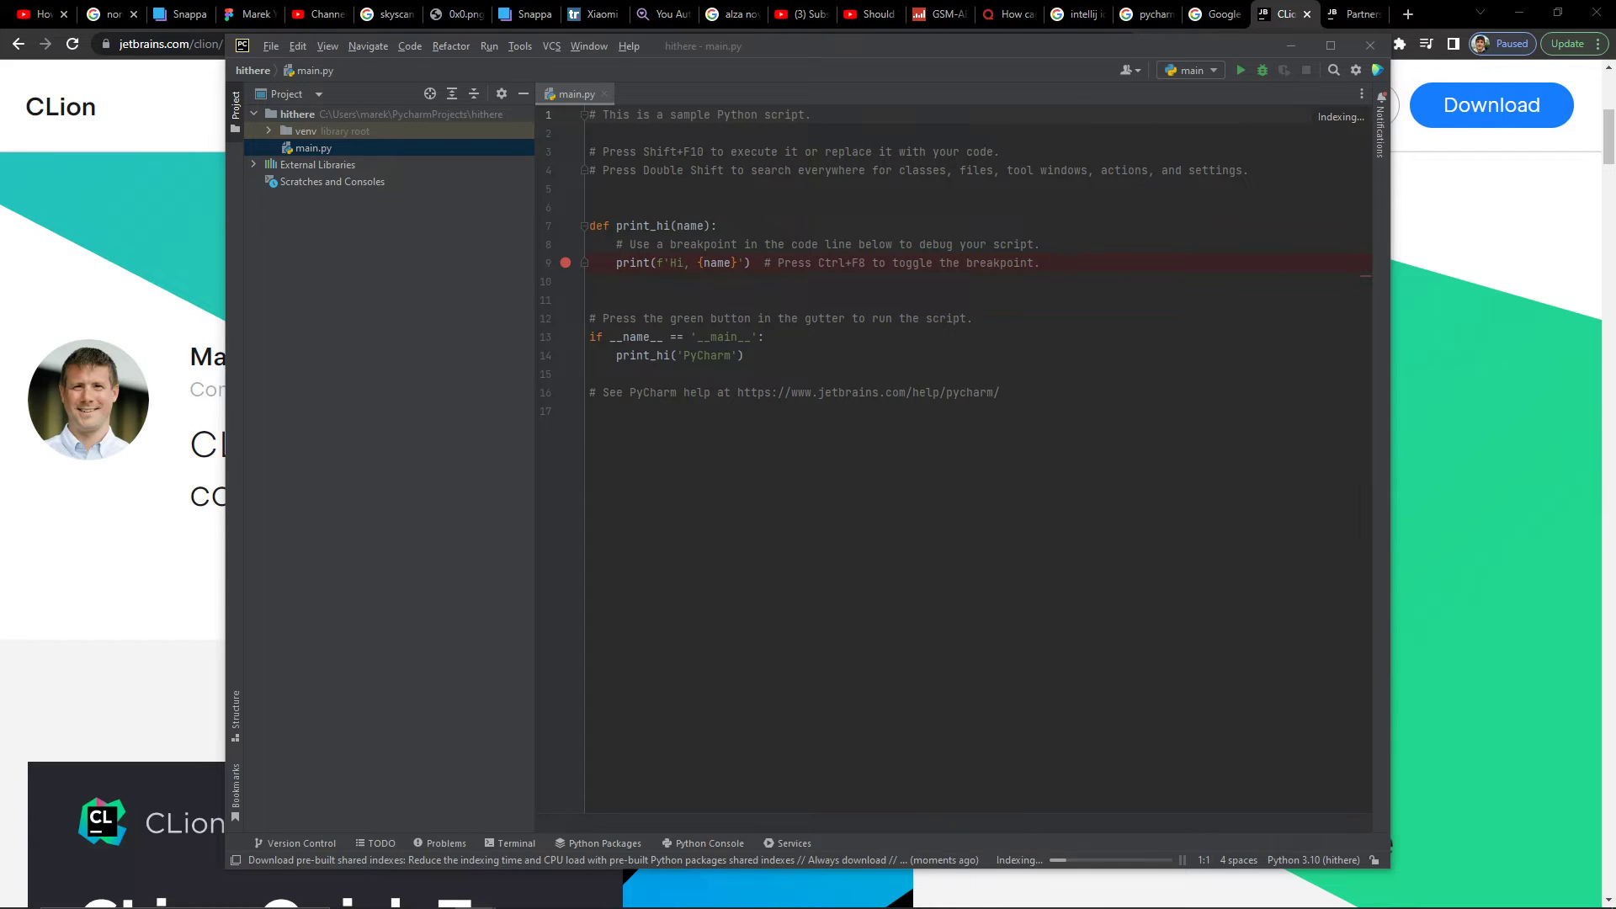
{"action": "left_click", "coordinate": [705, 225]}
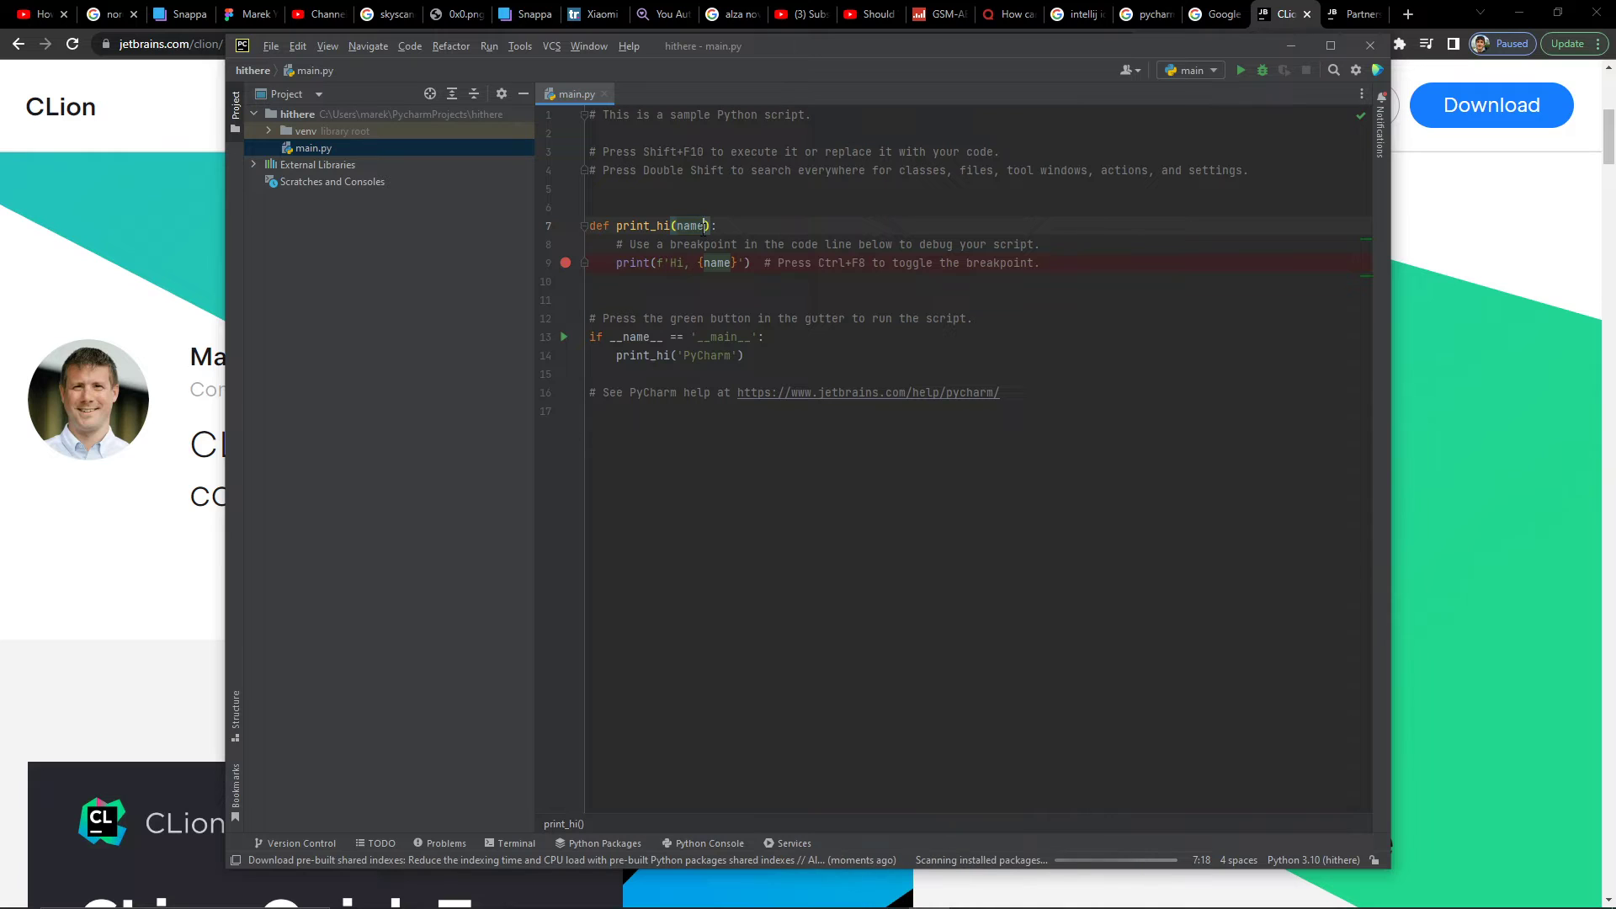
{"action": "right_click", "coordinate": [706, 225]}
{"action": "left_click", "coordinate": [732, 234]}
{"action": "key", "text": "Escape"}
{"action": "double_click", "coordinate": [692, 225]}
{"action": "right_click", "coordinate": [692, 227]}
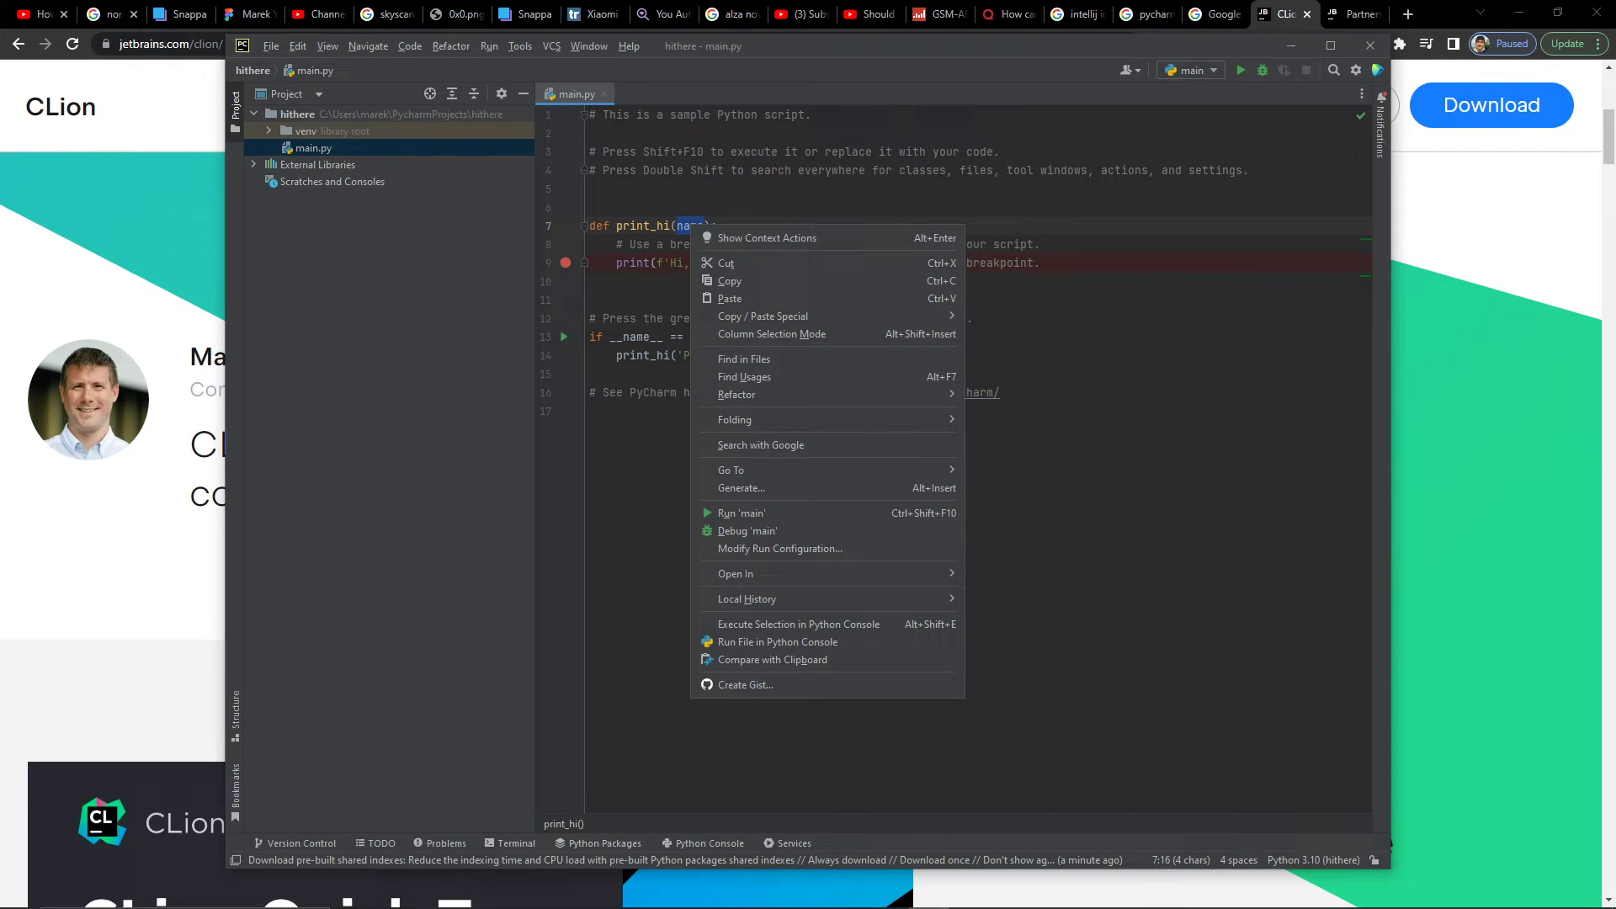
{"action": "key", "text": "Escape"}
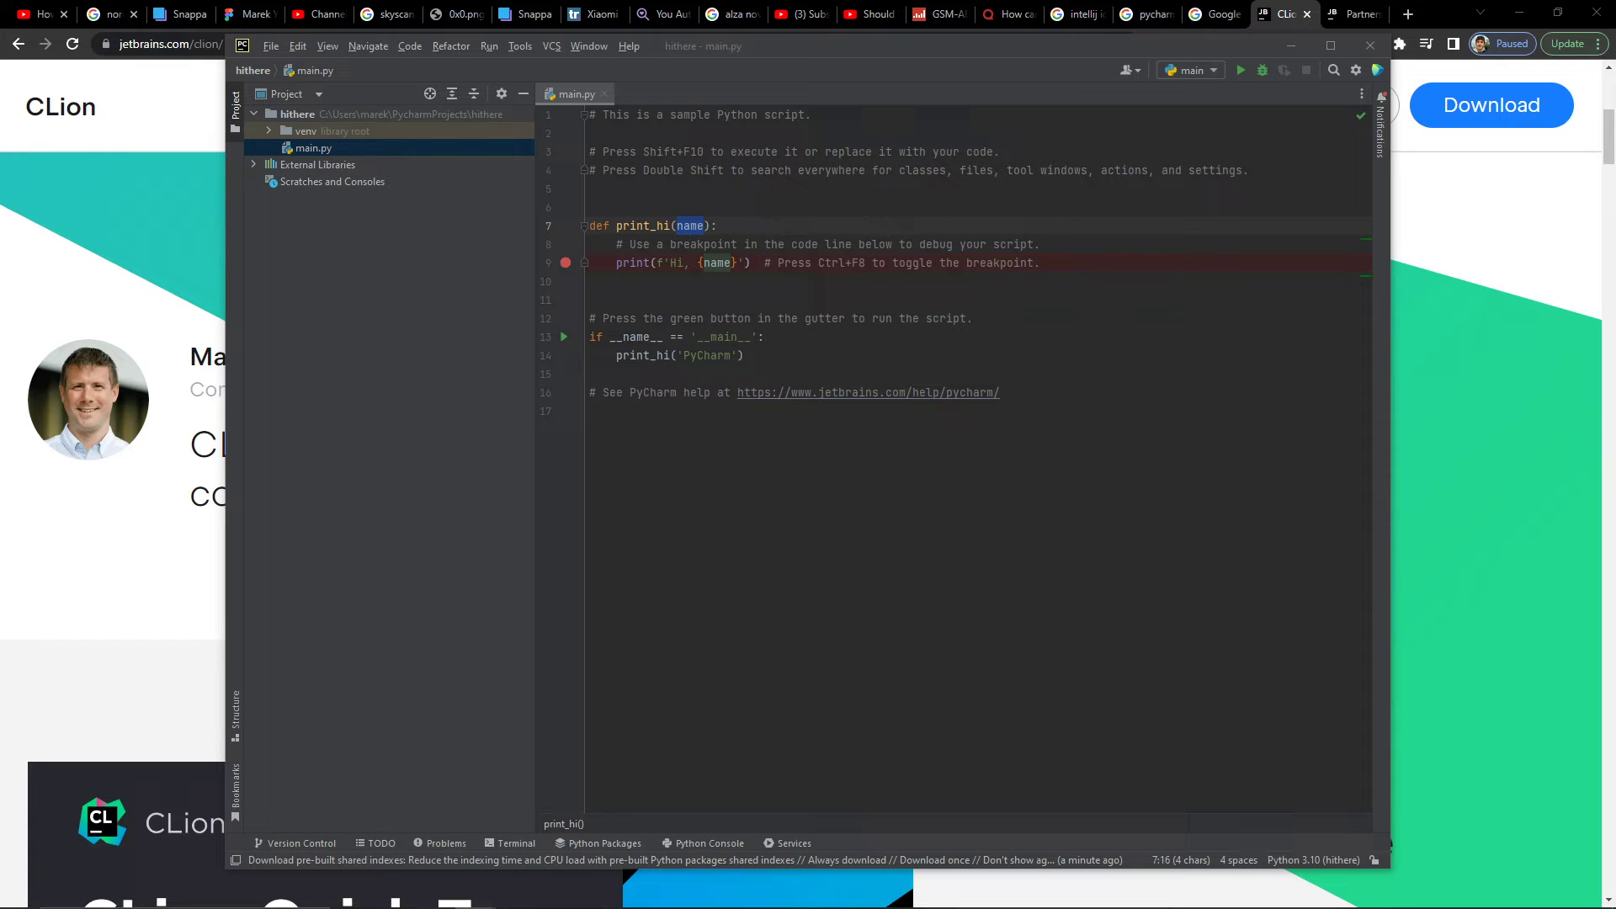
- Run the sample main.py script with the main run configuration
{"action": "left_click", "coordinate": [1241, 70]}
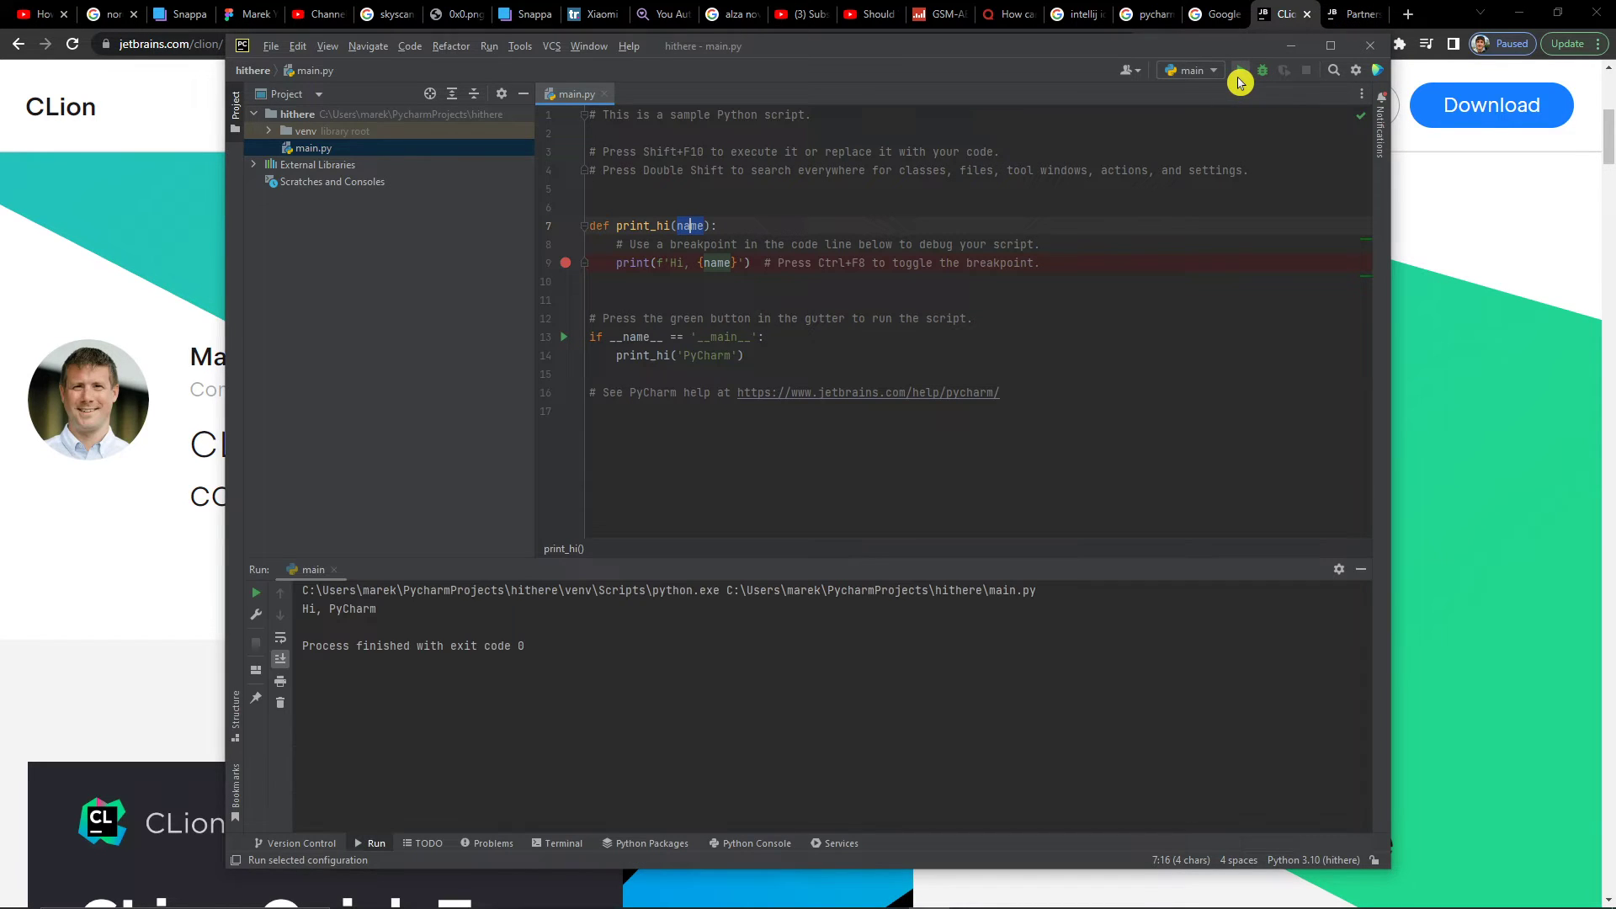
{"action": "right_click", "coordinate": [691, 224]}
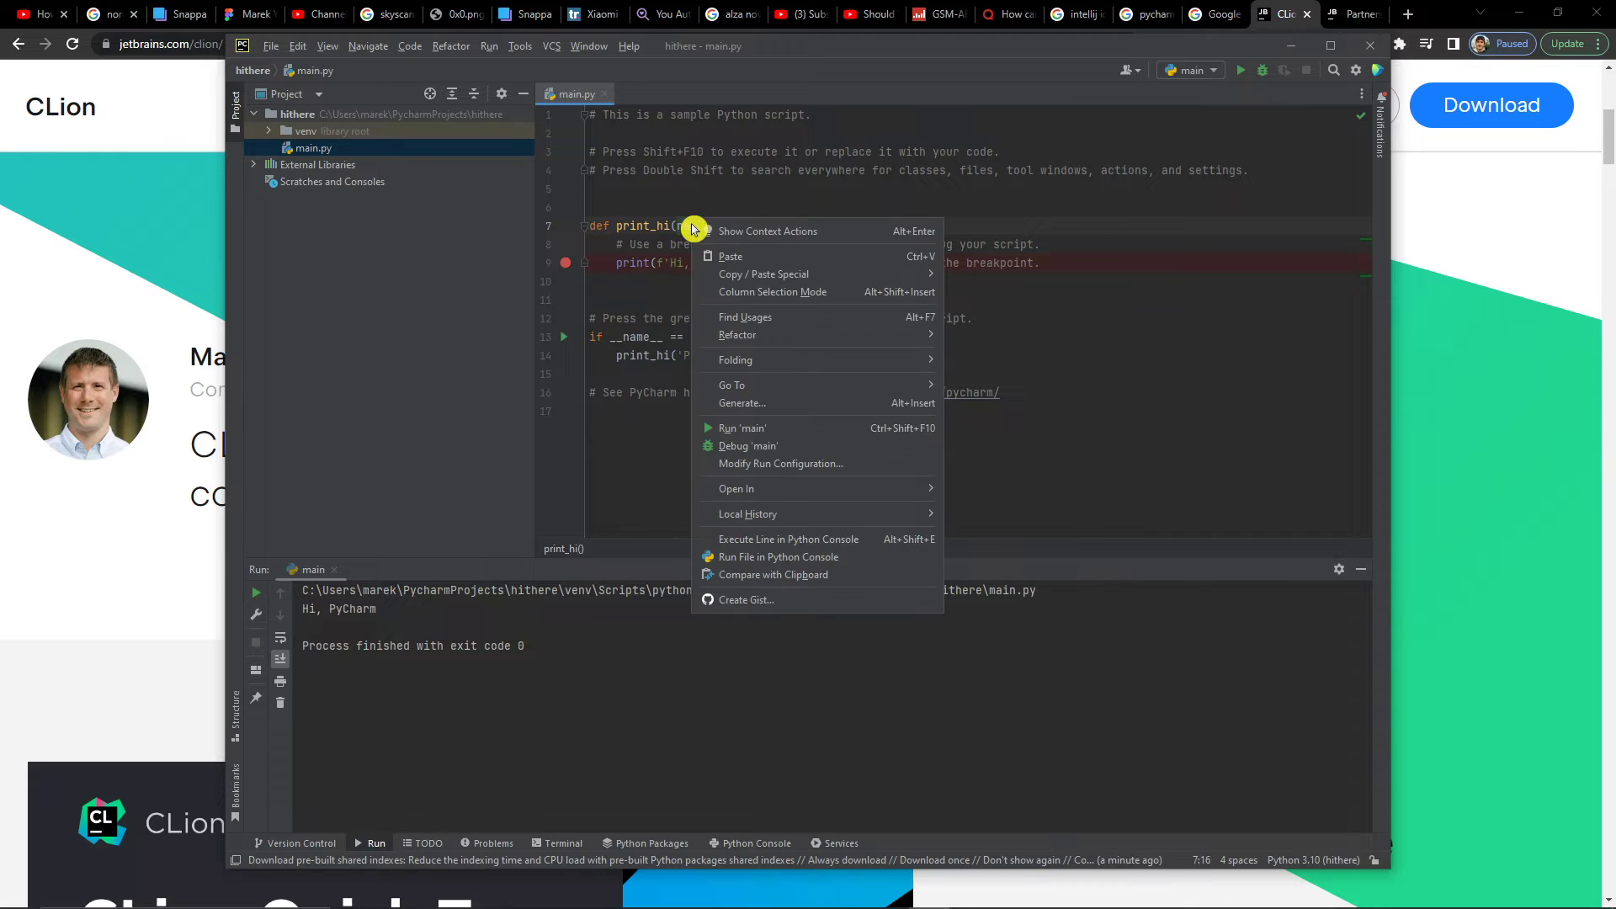
{"action": "key", "text": "Escape"}
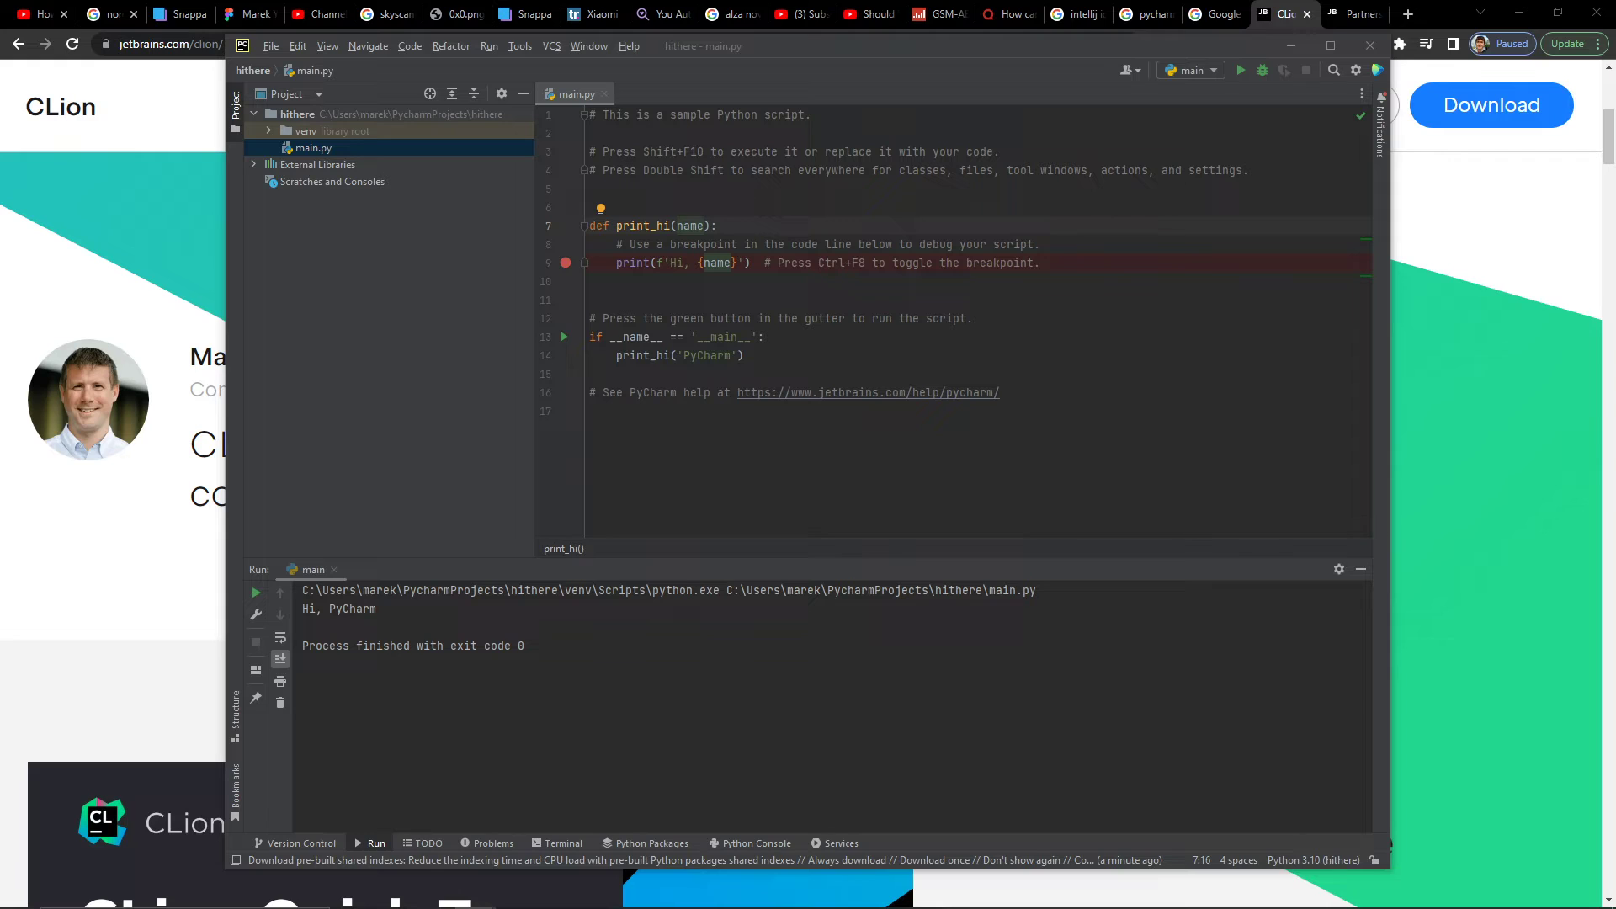
- Replace all the sample code in main.py with print("hello world") and run the script
{"action": "left_click", "coordinate": [1211, 388]}
{"action": "key", "text": "ctrl+a"}
{"action": "key", "text": "Delete"}
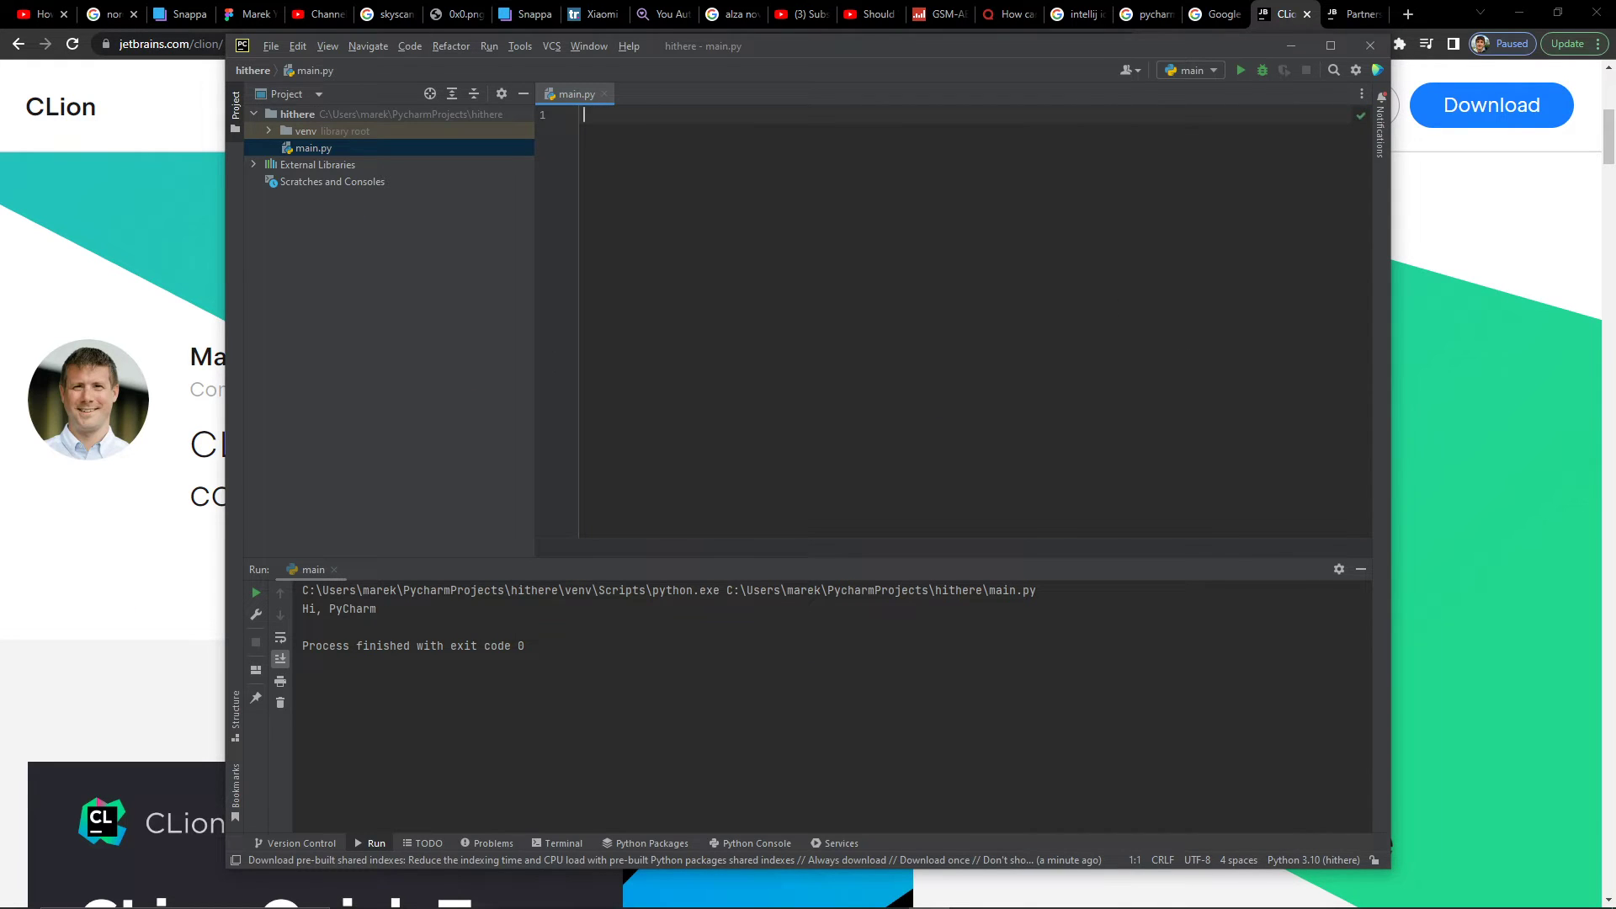
{"action": "type", "text": "print"}
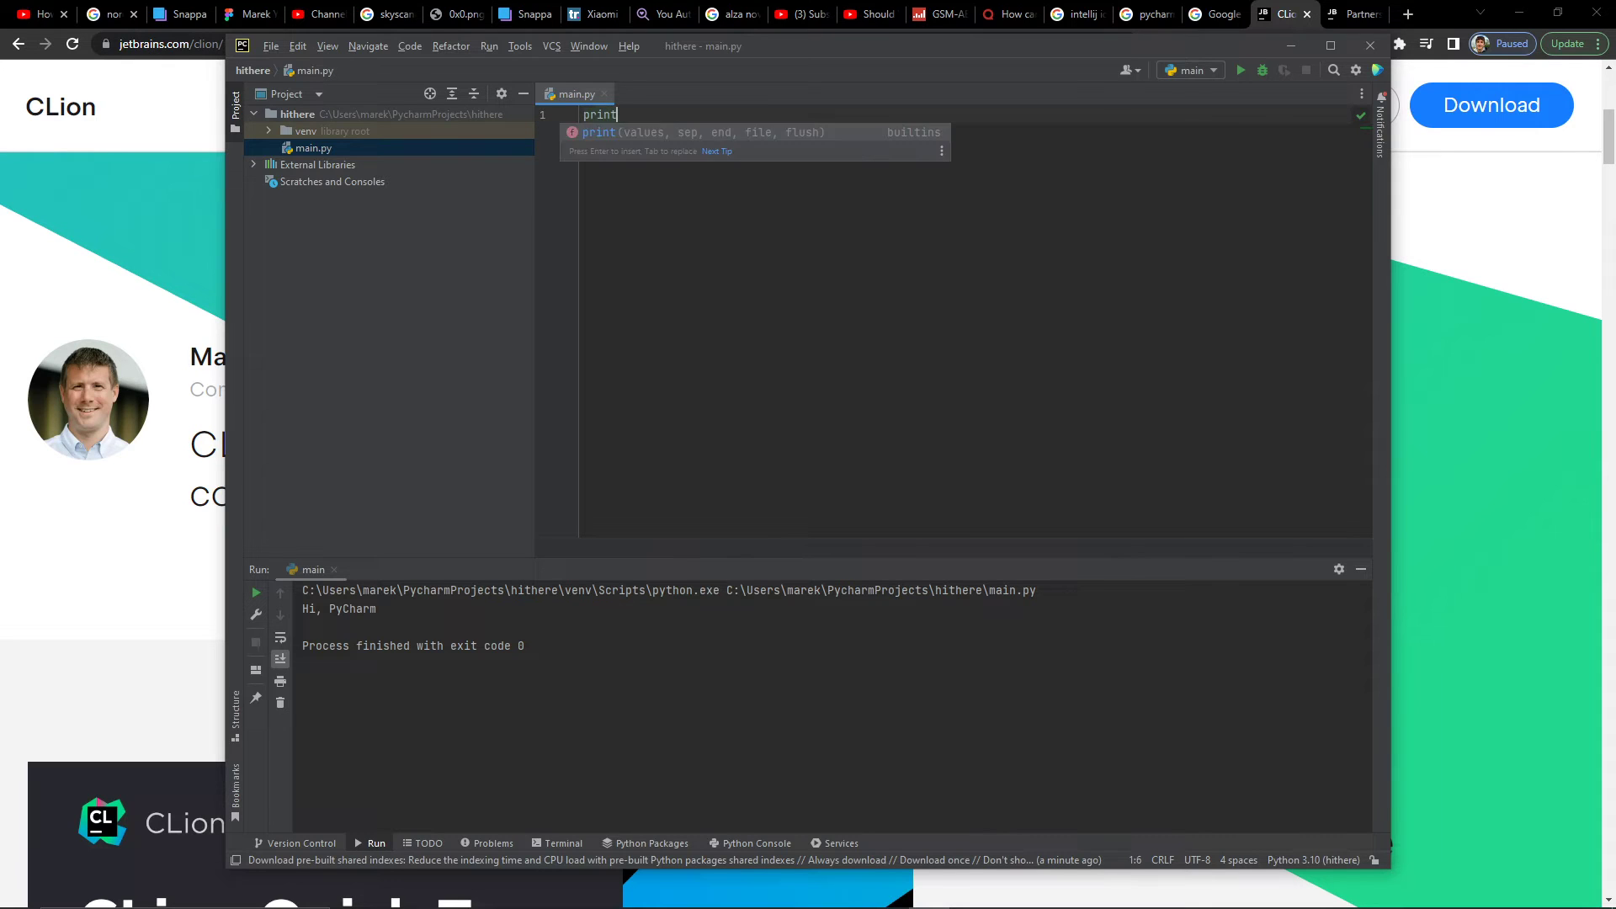
{"action": "type", "text": "(\"hello world"}
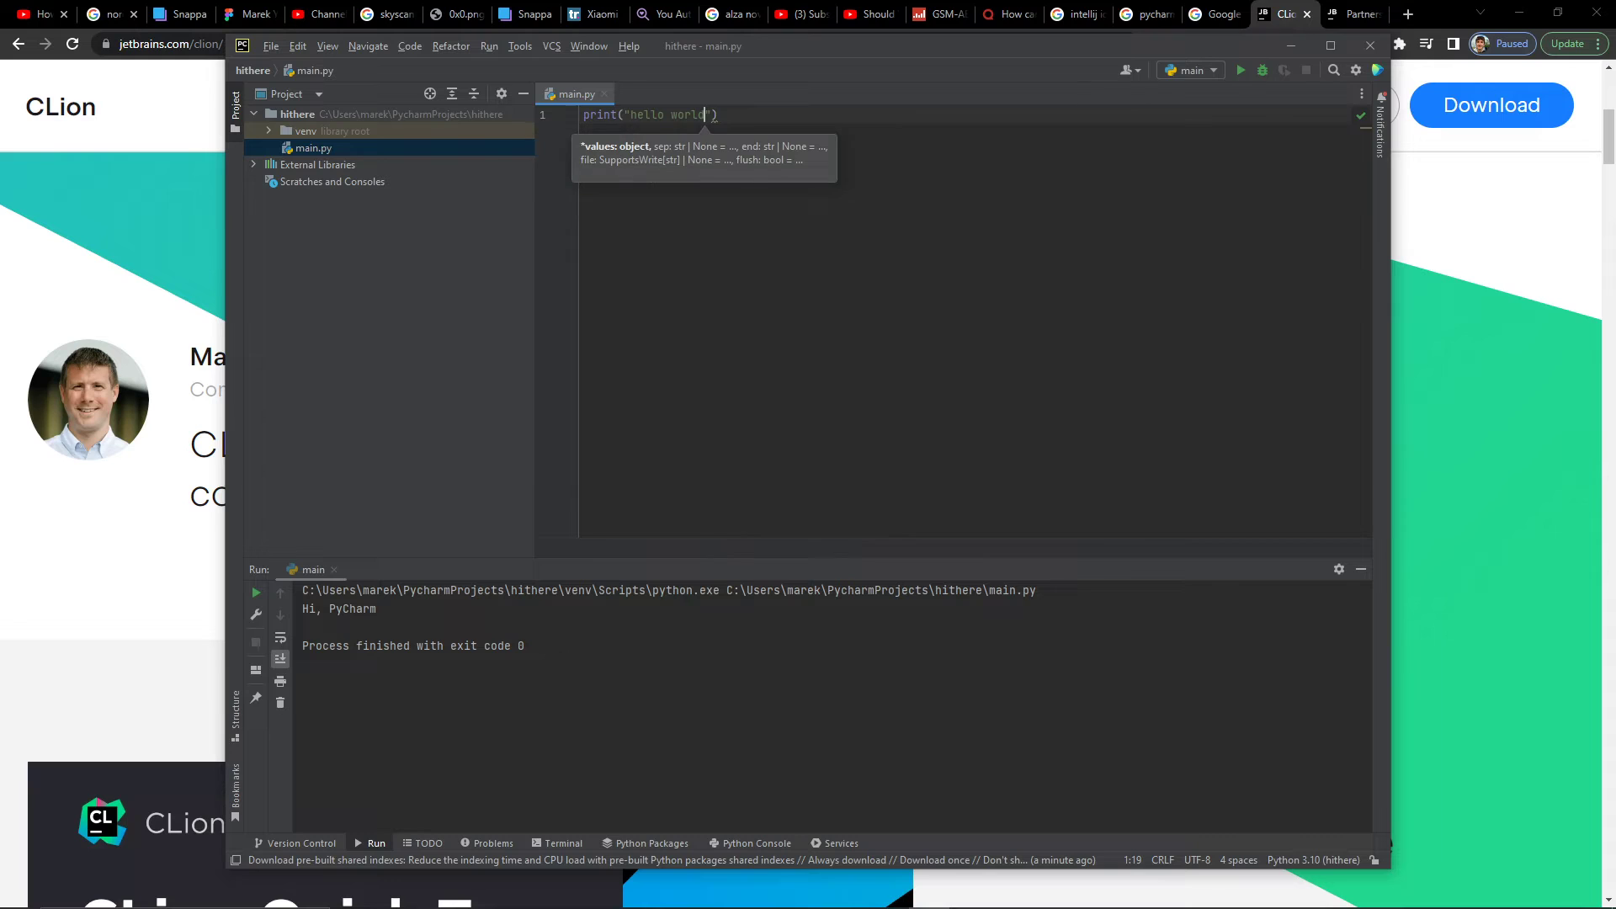
{"action": "key", "text": "Return"}
{"action": "key", "text": "BackSpace"}
{"action": "key", "text": "BackSpace"}
{"action": "key", "text": "BackSpace"}
{"action": "key", "text": "BackSpace"}
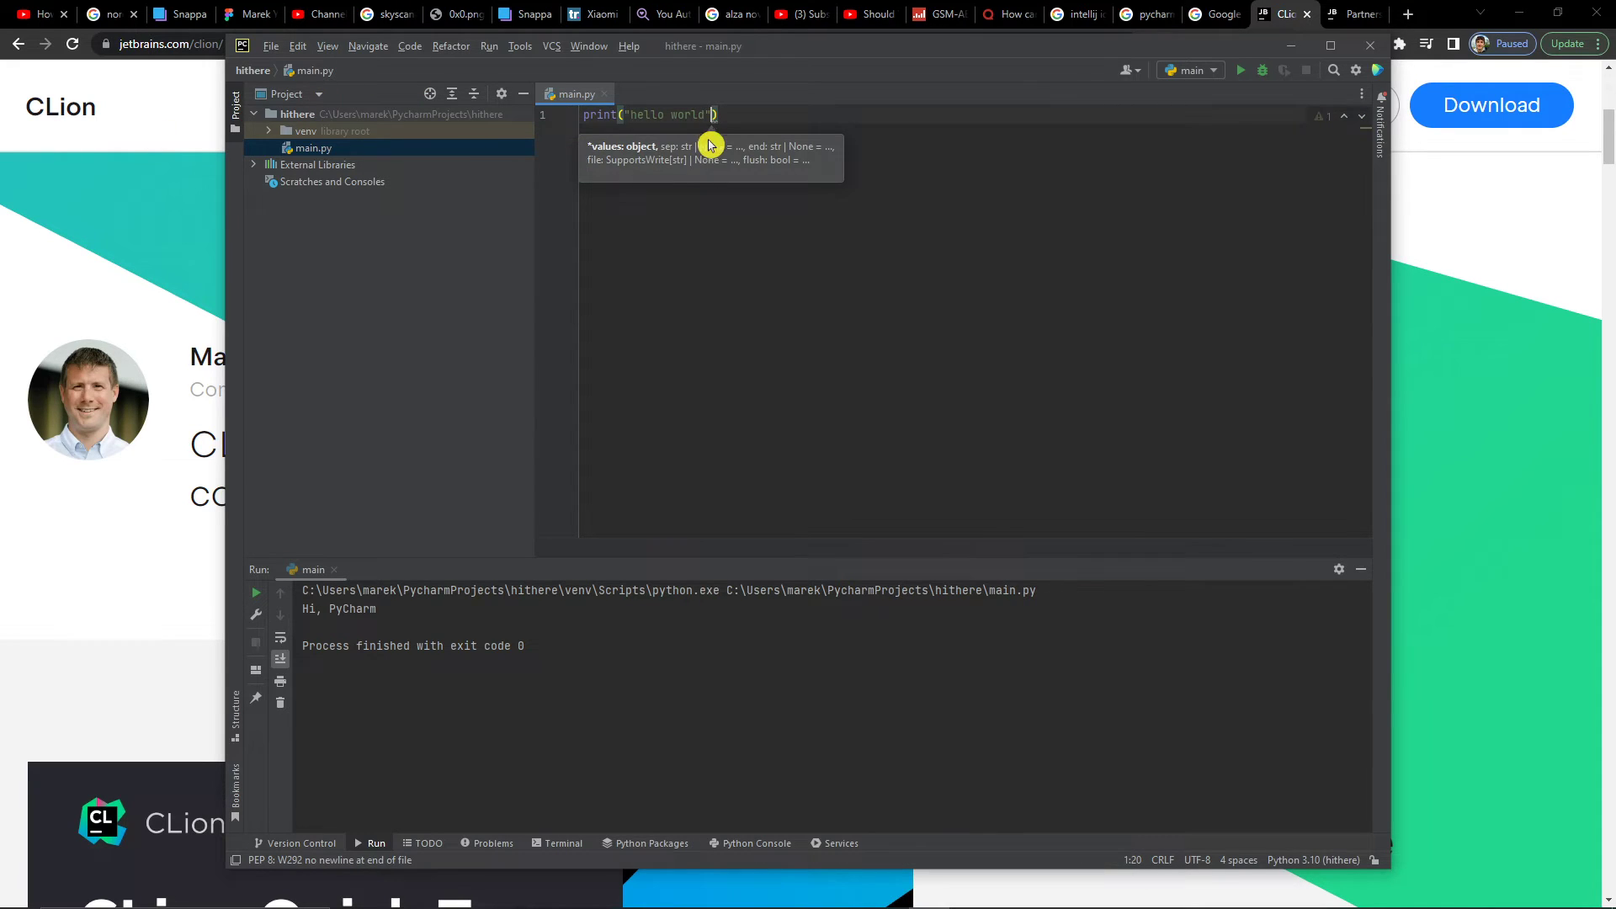
{"action": "left_click", "coordinate": [764, 212]}
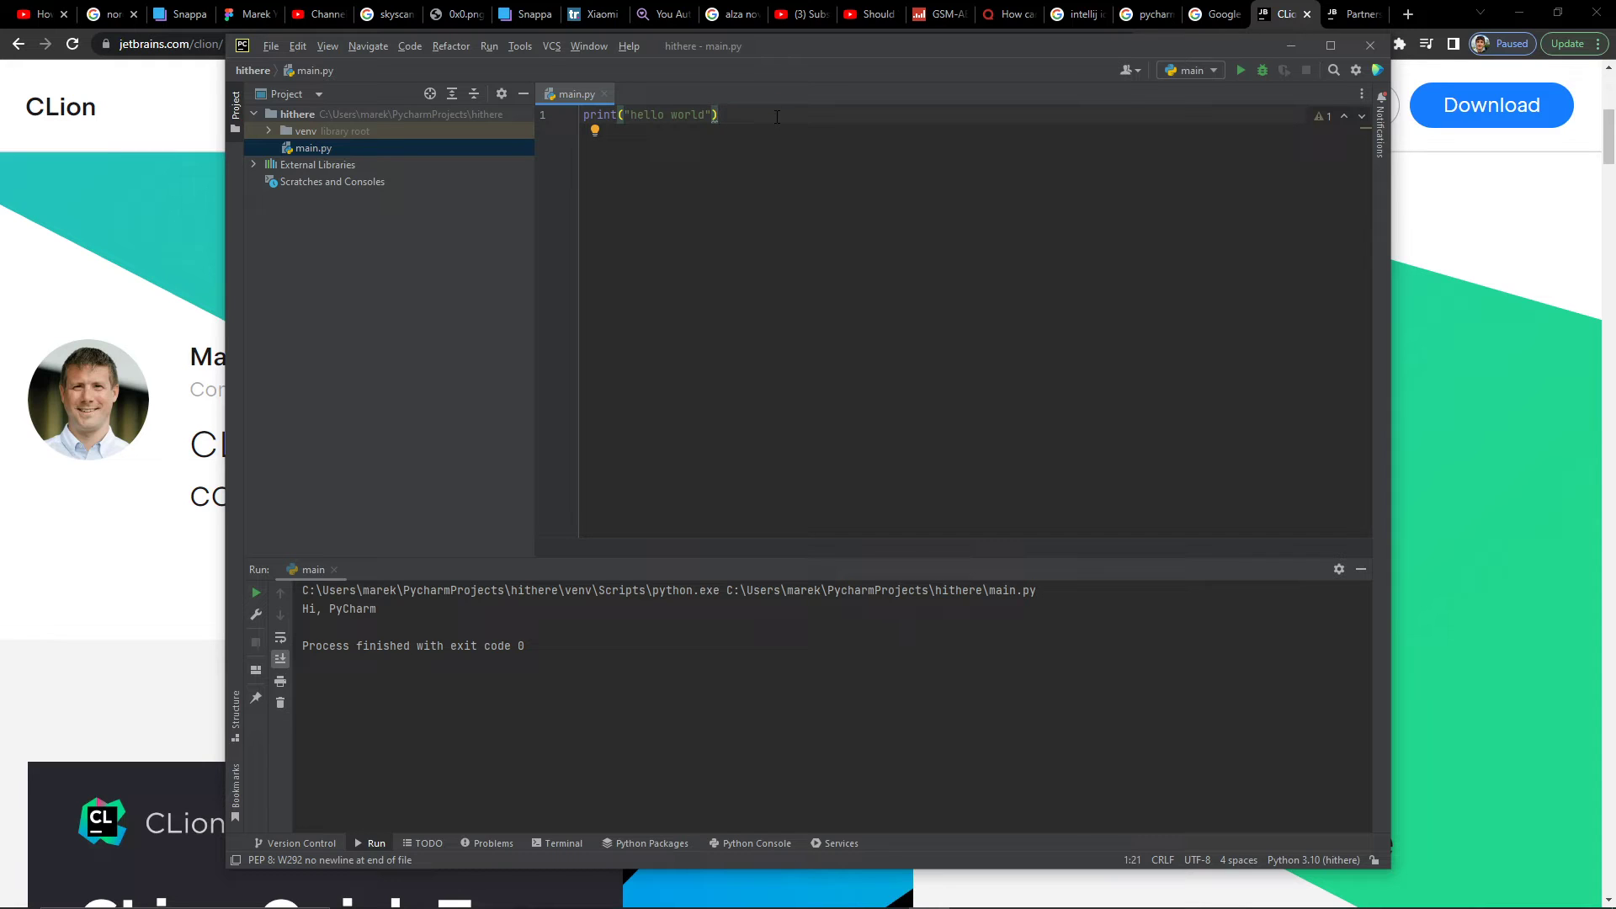
{"action": "left_click", "coordinate": [1241, 70]}
- Add the lines a = 5, b = 4 and print(a+b) below the hello world line and run the script
{"action": "key", "text": "Return"}
{"action": "type", "text": "a"}
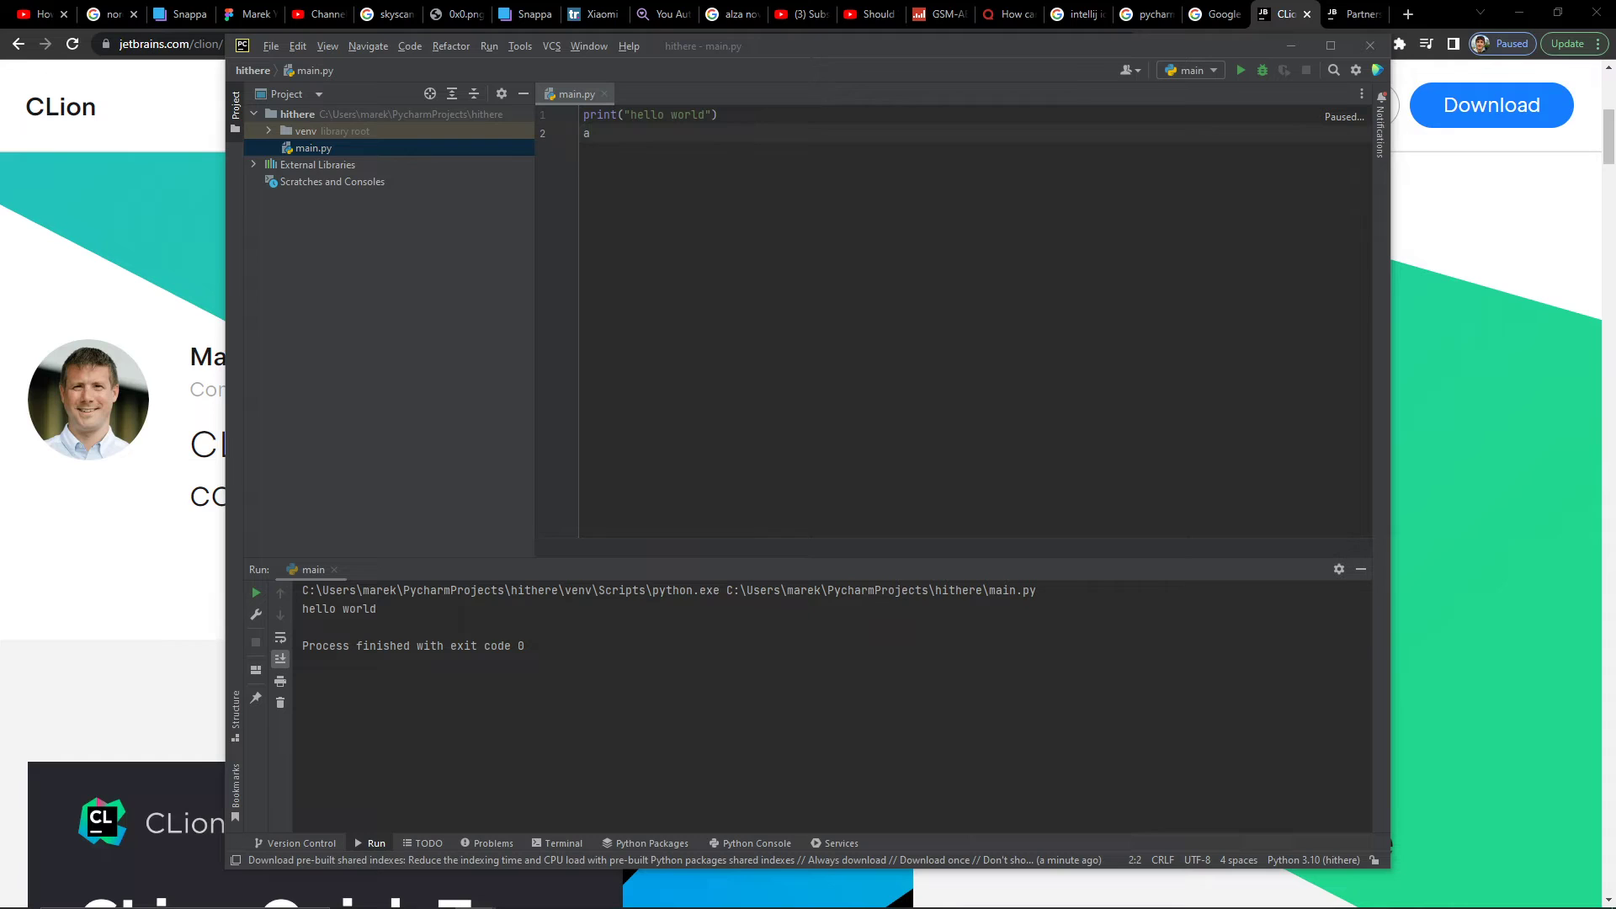
{"action": "left_click", "coordinate": [713, 179]}
{"action": "type", "text": "= 5"}
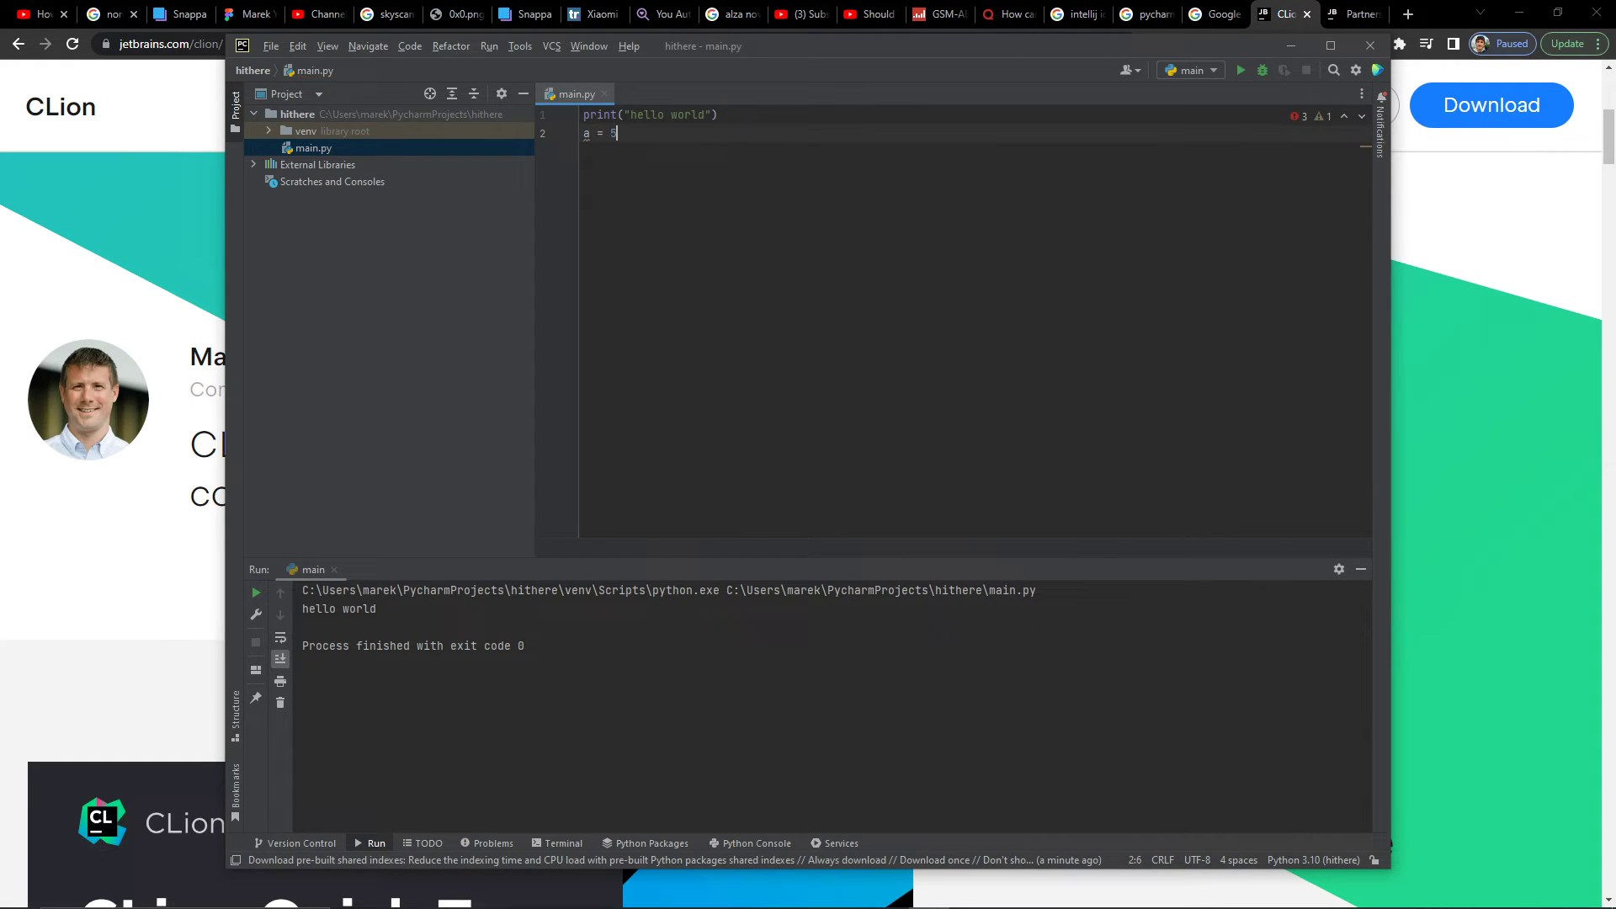
{"action": "key", "text": "Return"}
{"action": "type", "text": "b"}
{"action": "key", "text": "BackSpace"}
{"action": "key", "text": "BackSpace"}
{"action": "type", "text": "= 4 print(a+b"}
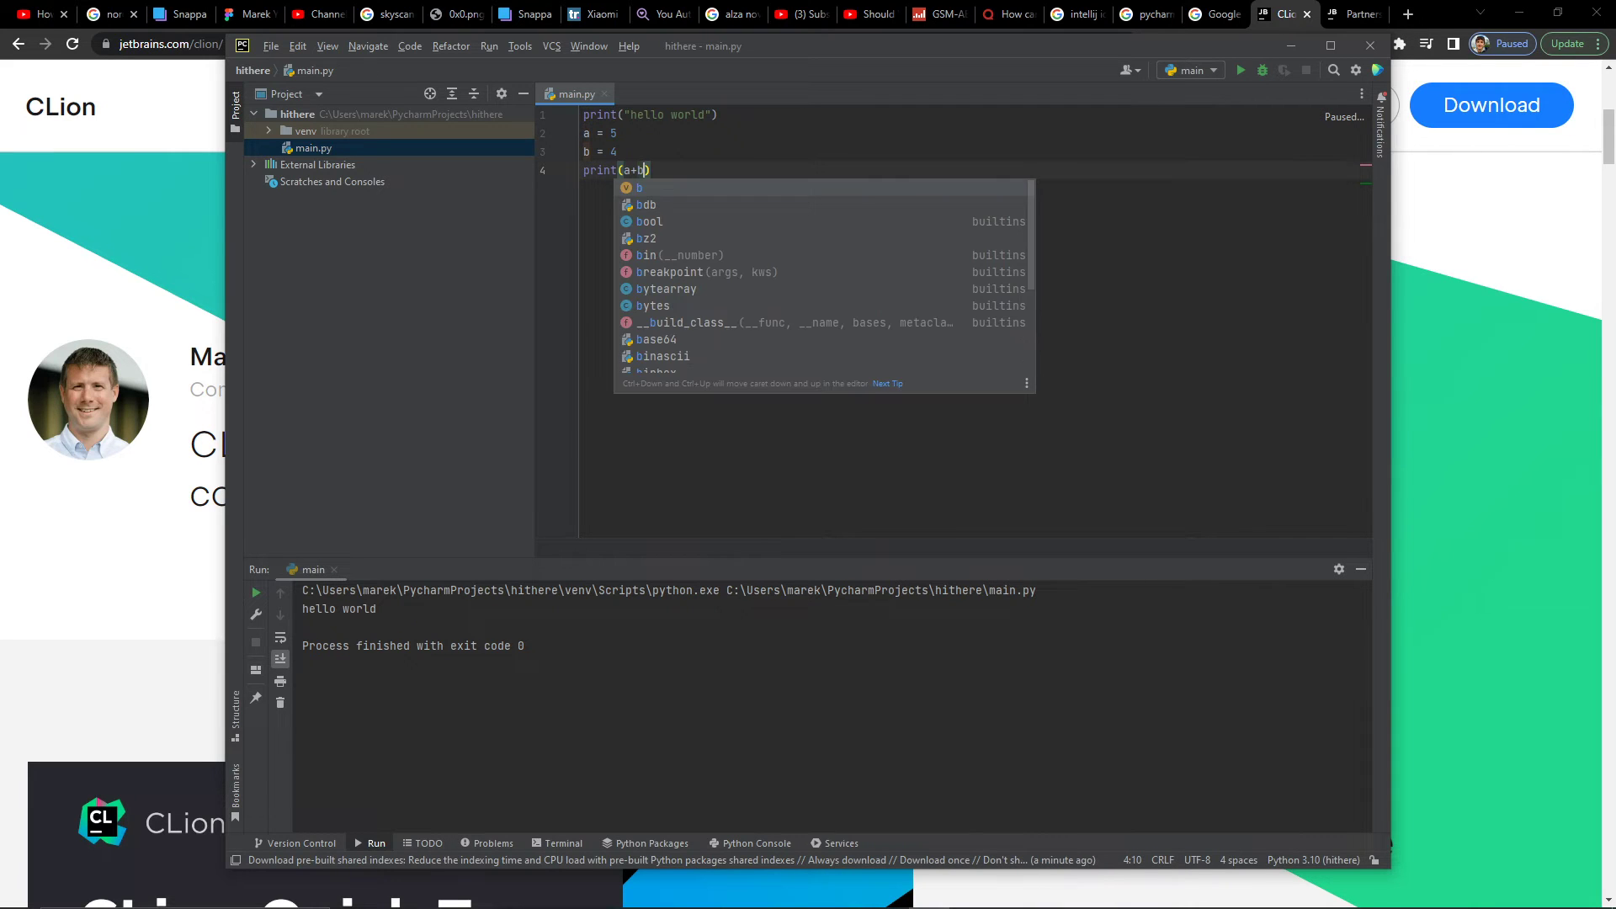
{"action": "key", "text": "Escape"}
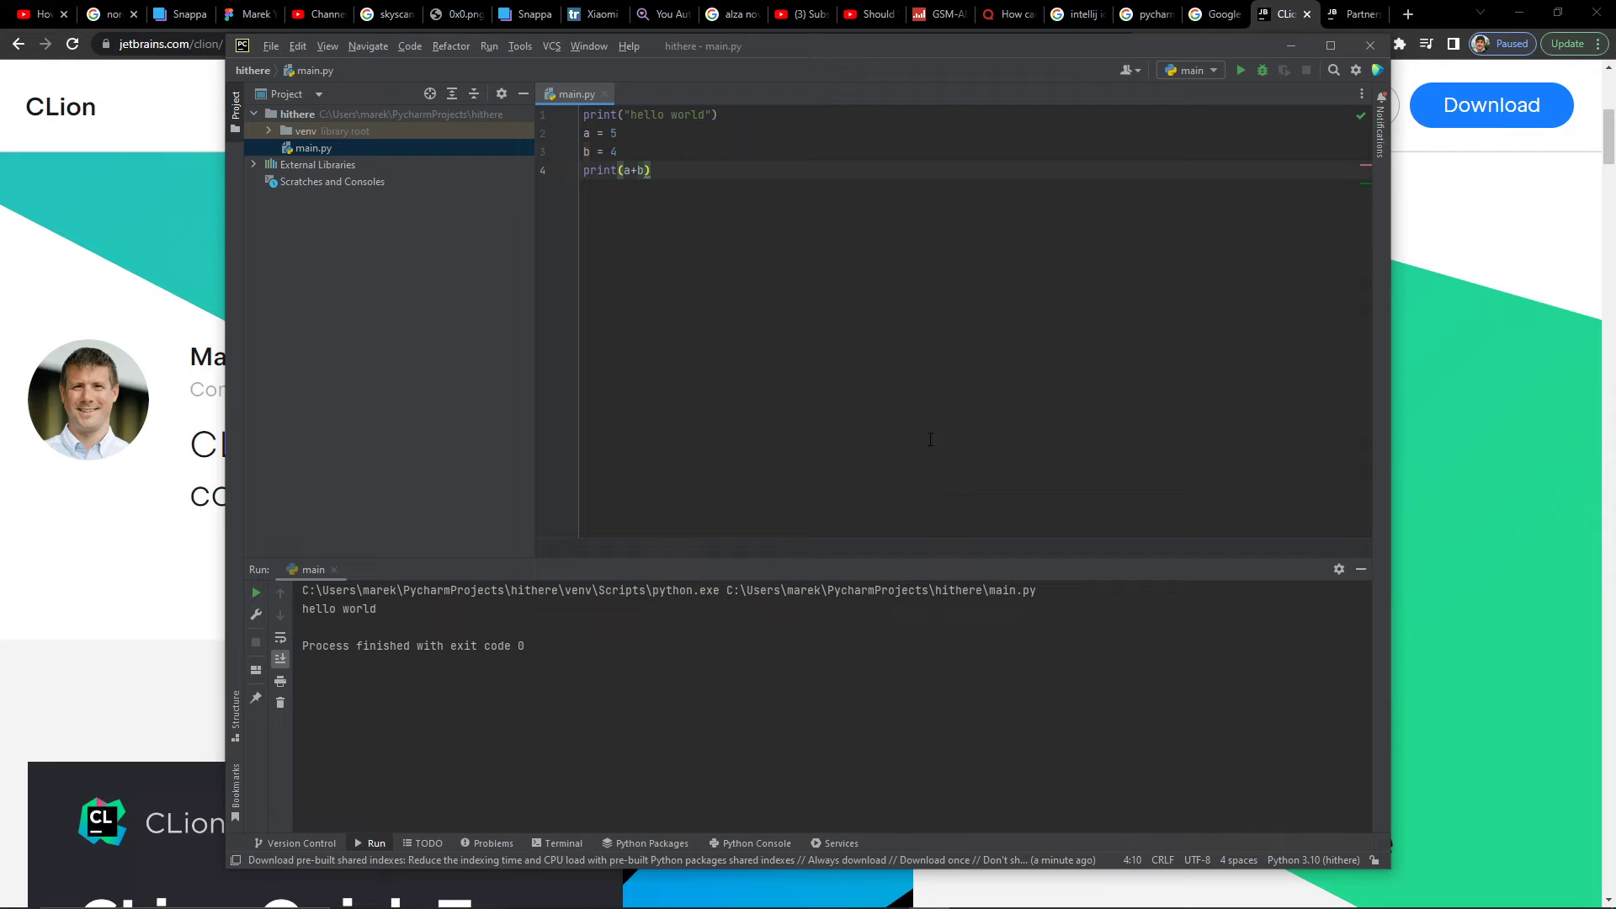
{"action": "left_click", "coordinate": [1245, 74]}
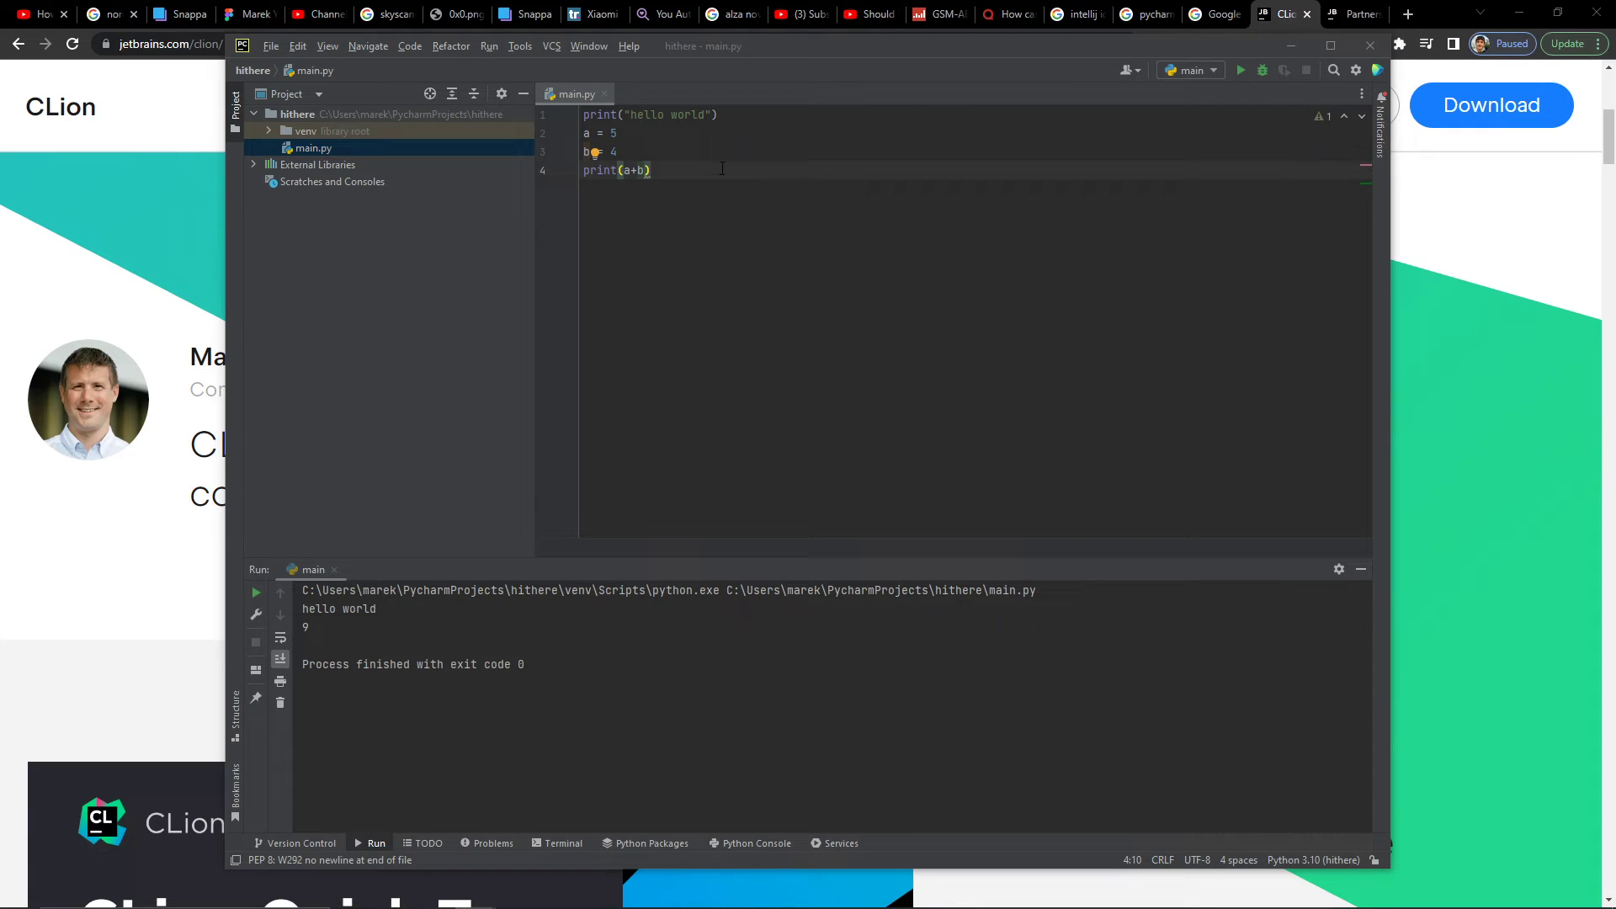
- Add print(a-b) on a new line below the sum in main.py
{"action": "key", "text": "Return"}
{"action": "type", "text": "print(a-B"}
{"action": "key", "text": "BackSpace"}
{"action": "type", "text": "b"}
{"action": "key", "text": "Escape"}
{"action": "key", "text": "End"}
- Add print(a*b) on a new line below the subtraction
{"action": "key", "text": "Return"}
{"action": "type", "text": "print"}
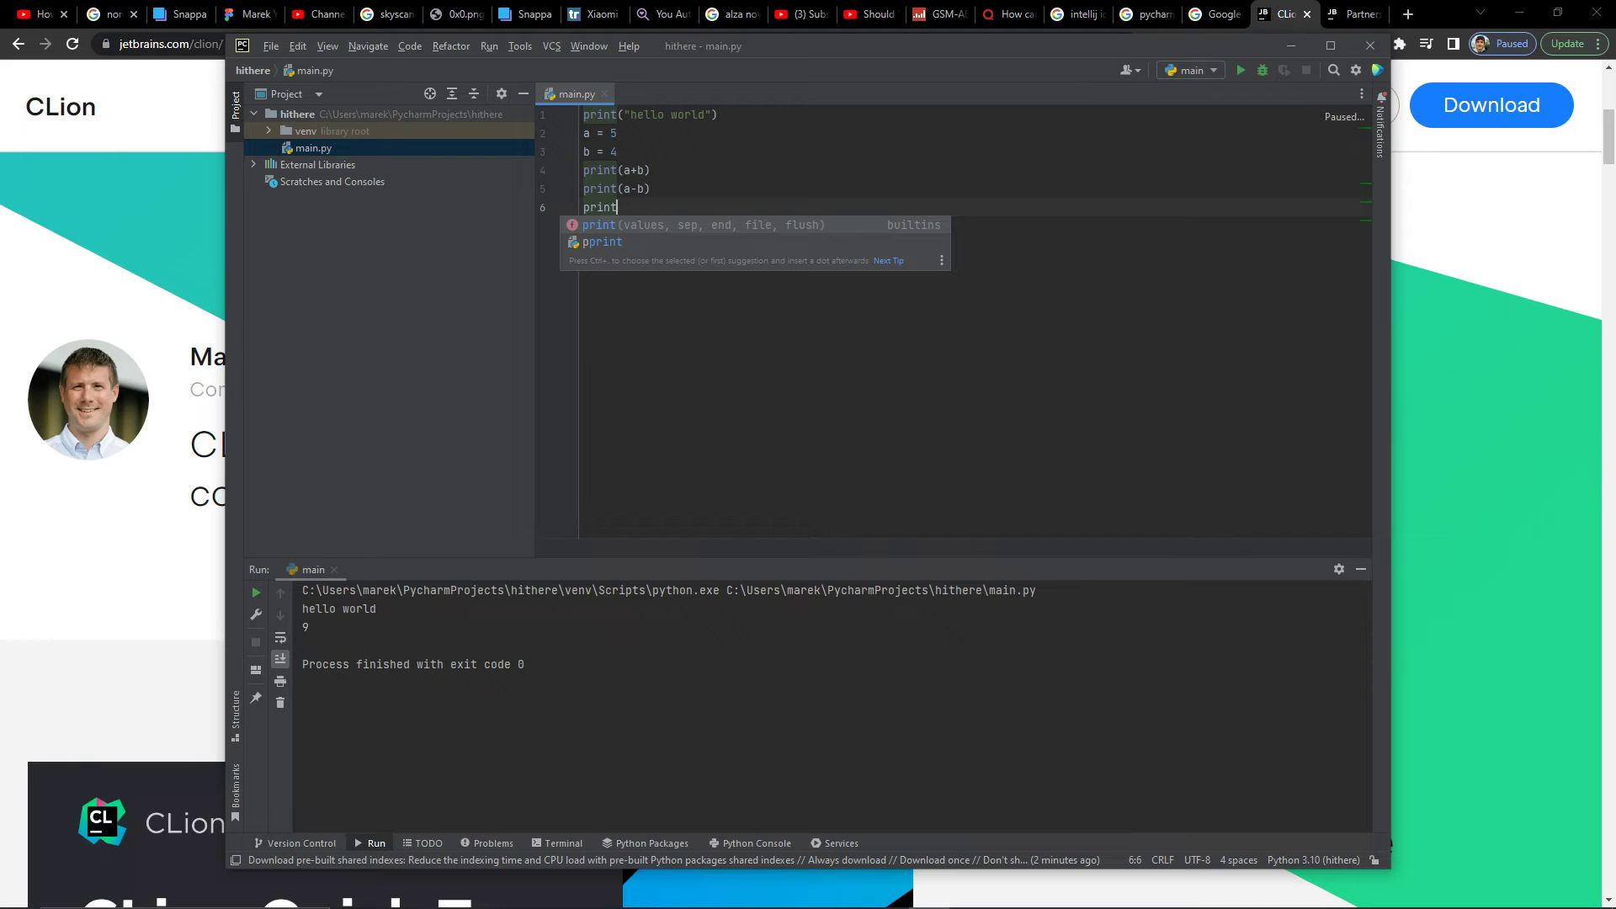
{"action": "type", "text": "(a"}
{"action": "type", "text": "*b)ñ"}
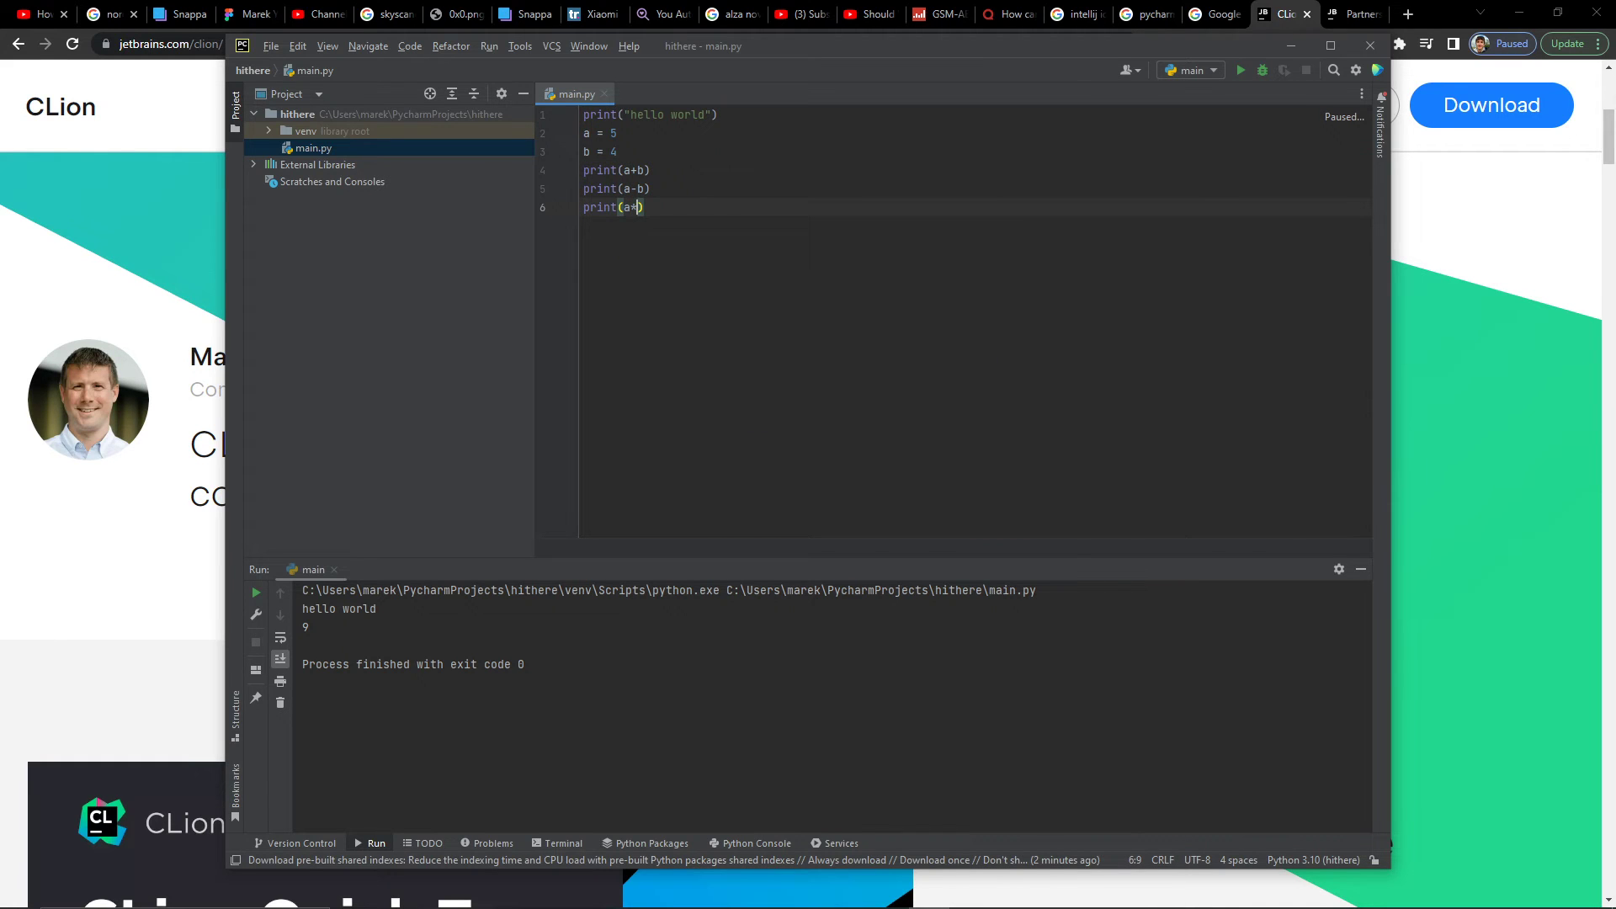
{"action": "key", "text": "BackSpace"}
- Add print(a/b) as the last line of code and run main.py
{"action": "key", "text": "Return"}
{"action": "type", "text": "print(a/b"}
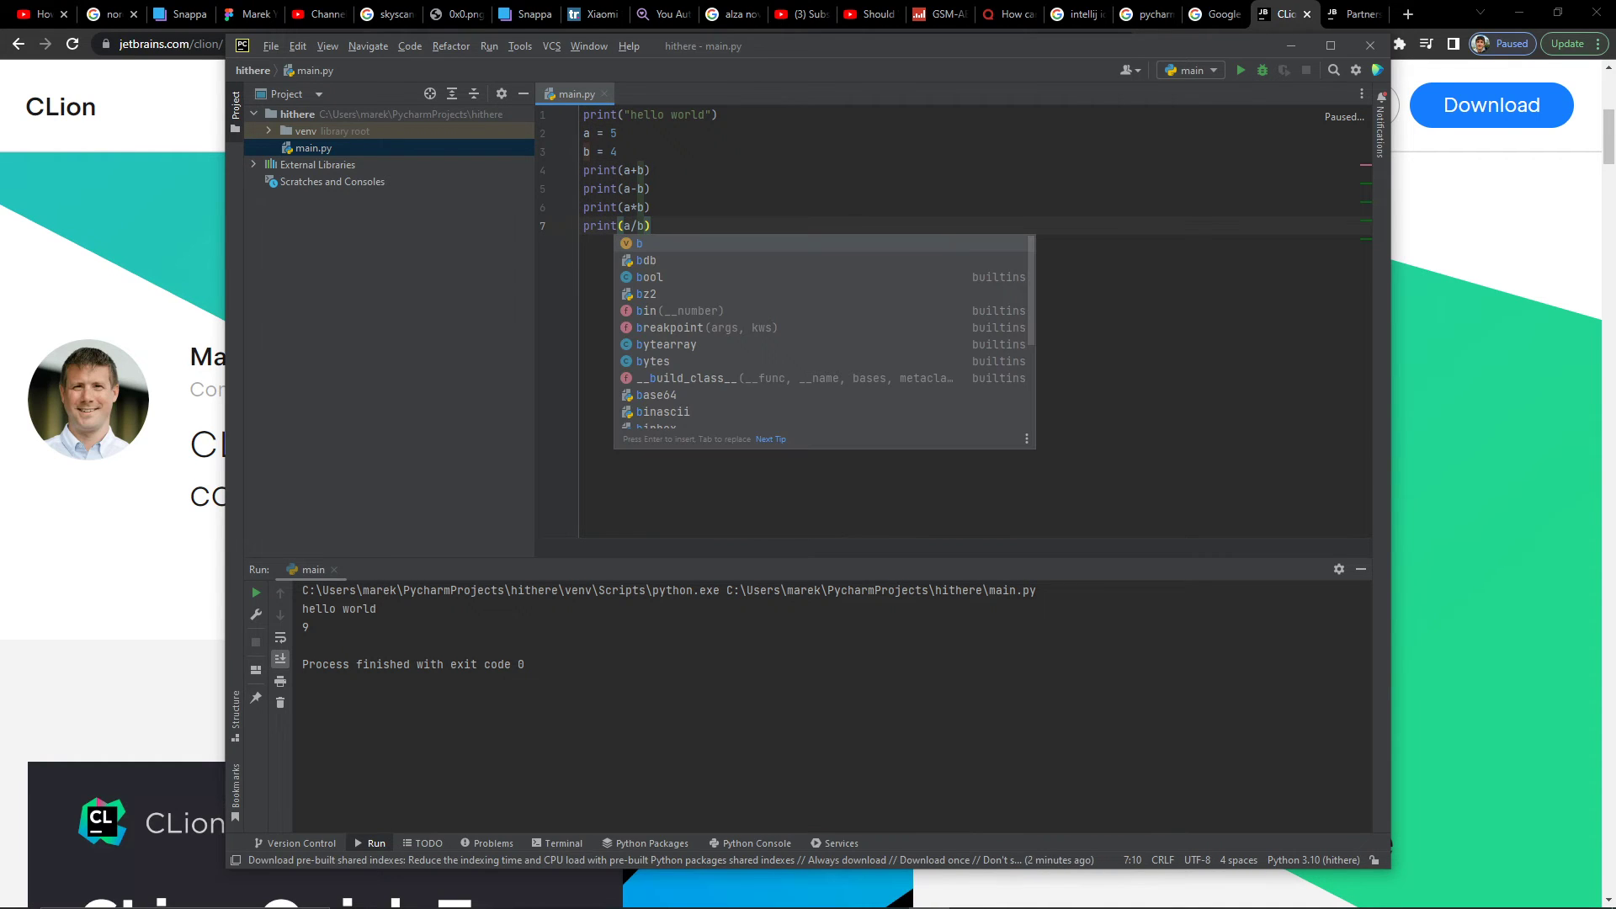
{"action": "type", "text": ")"}
{"action": "key", "text": "Return"}
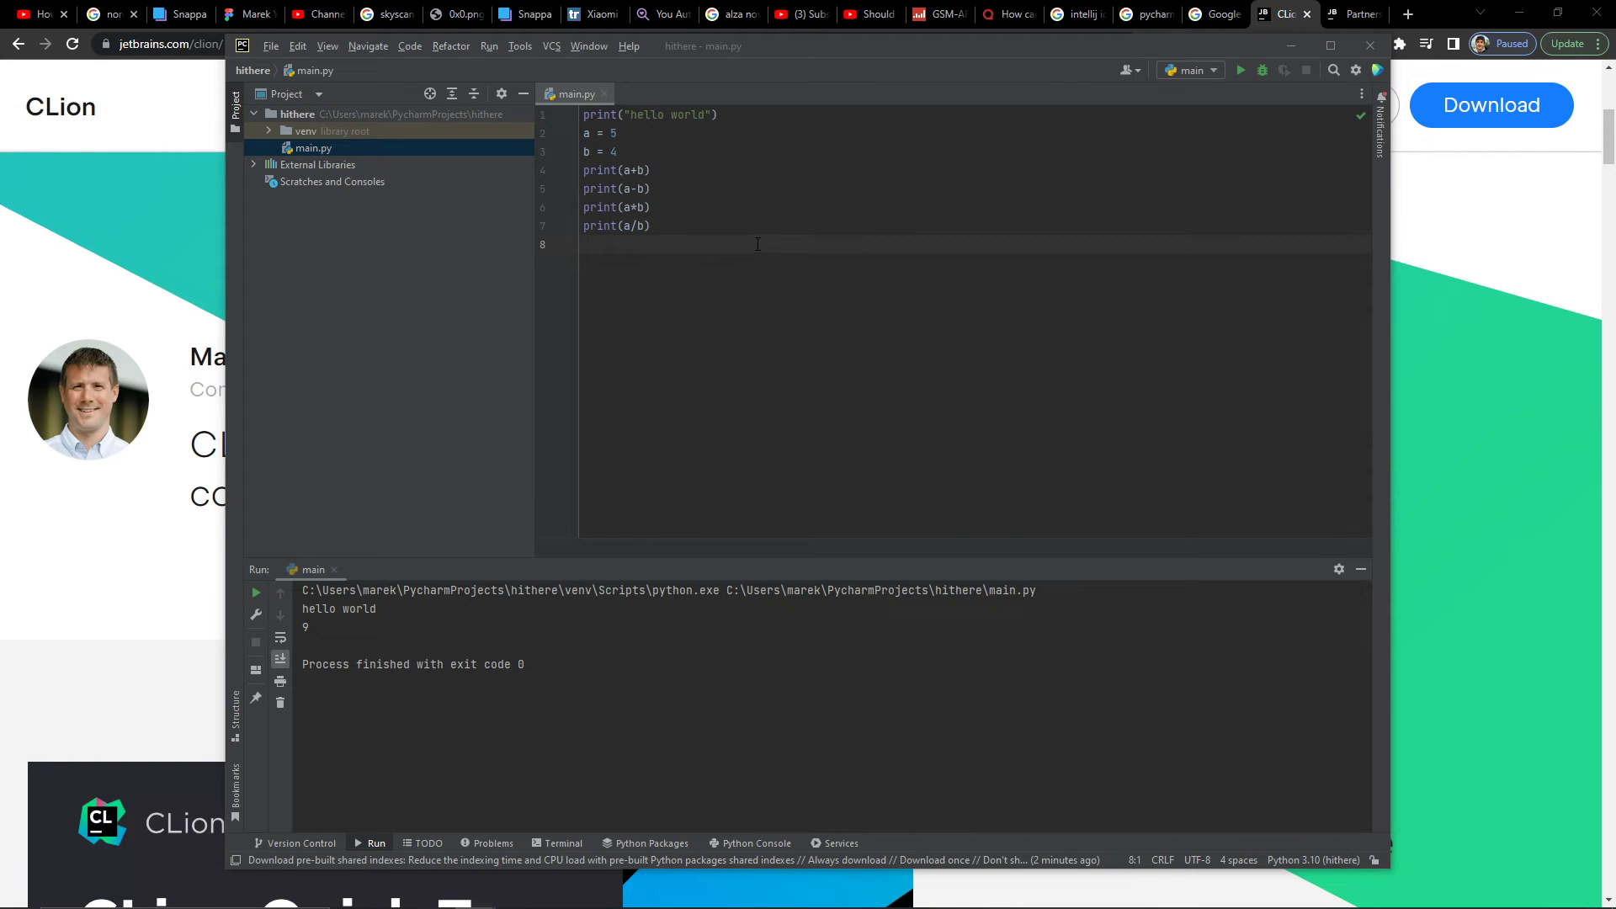
{"action": "left_click", "coordinate": [1244, 72]}
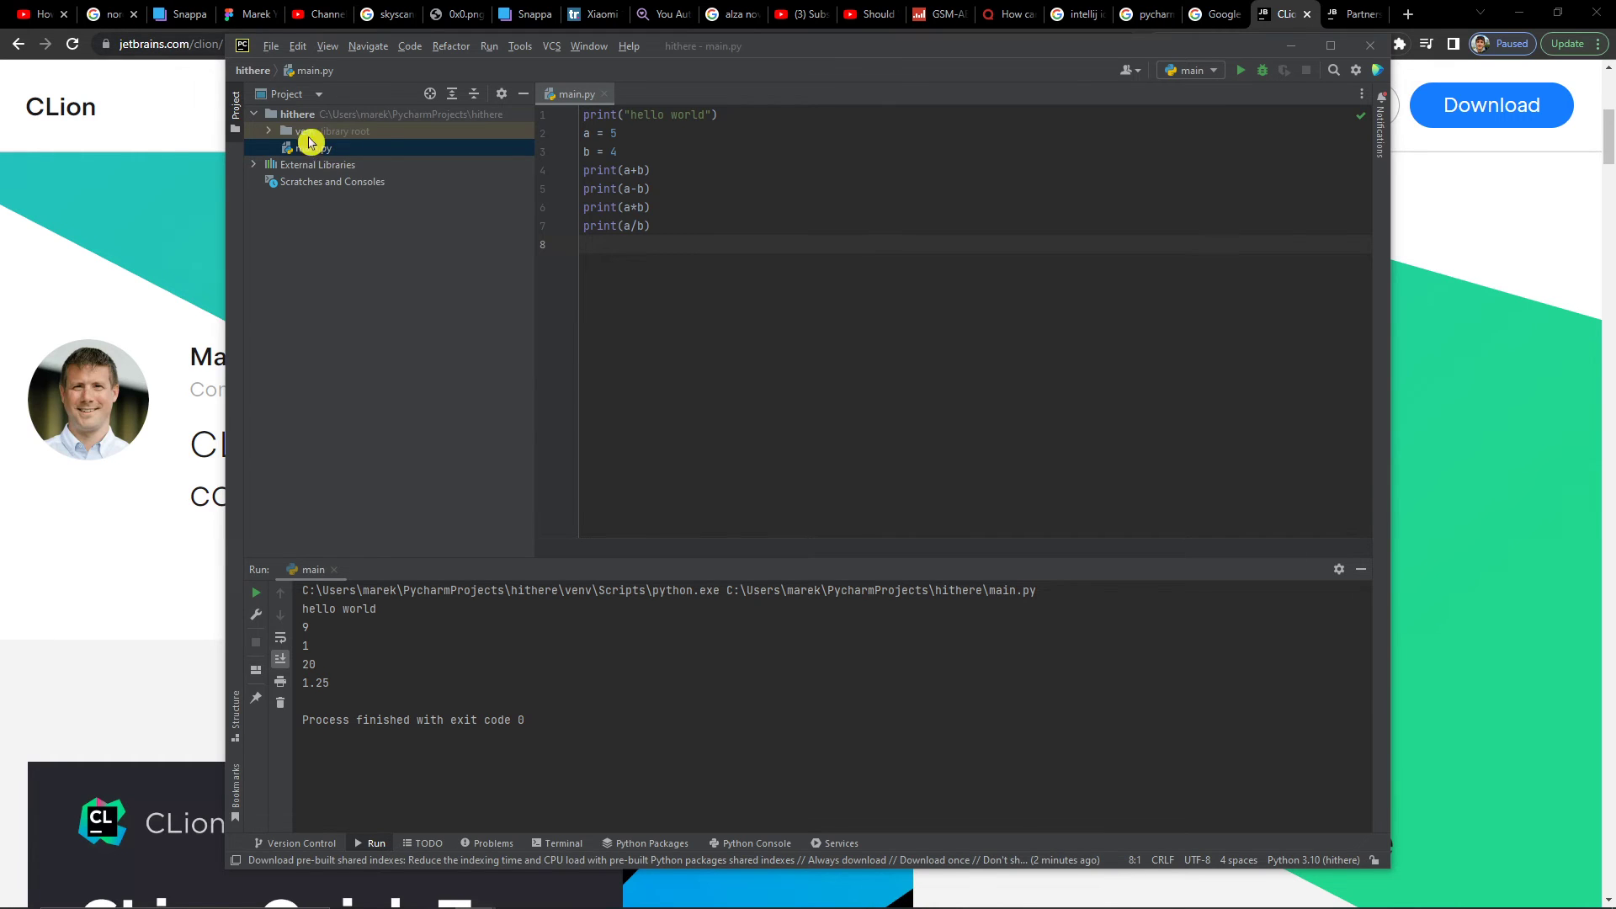
- Switch back to the browser and return to the beginning of the CLion page
{"action": "left_click", "coordinate": [179, 225]}
{"action": "scroll", "coordinate": [177, 225], "scroll_direction": "up", "scroll_amount": 3}
{"action": "scroll", "coordinate": [1010, 187], "scroll_direction": "up", "scroll_amount": 3}
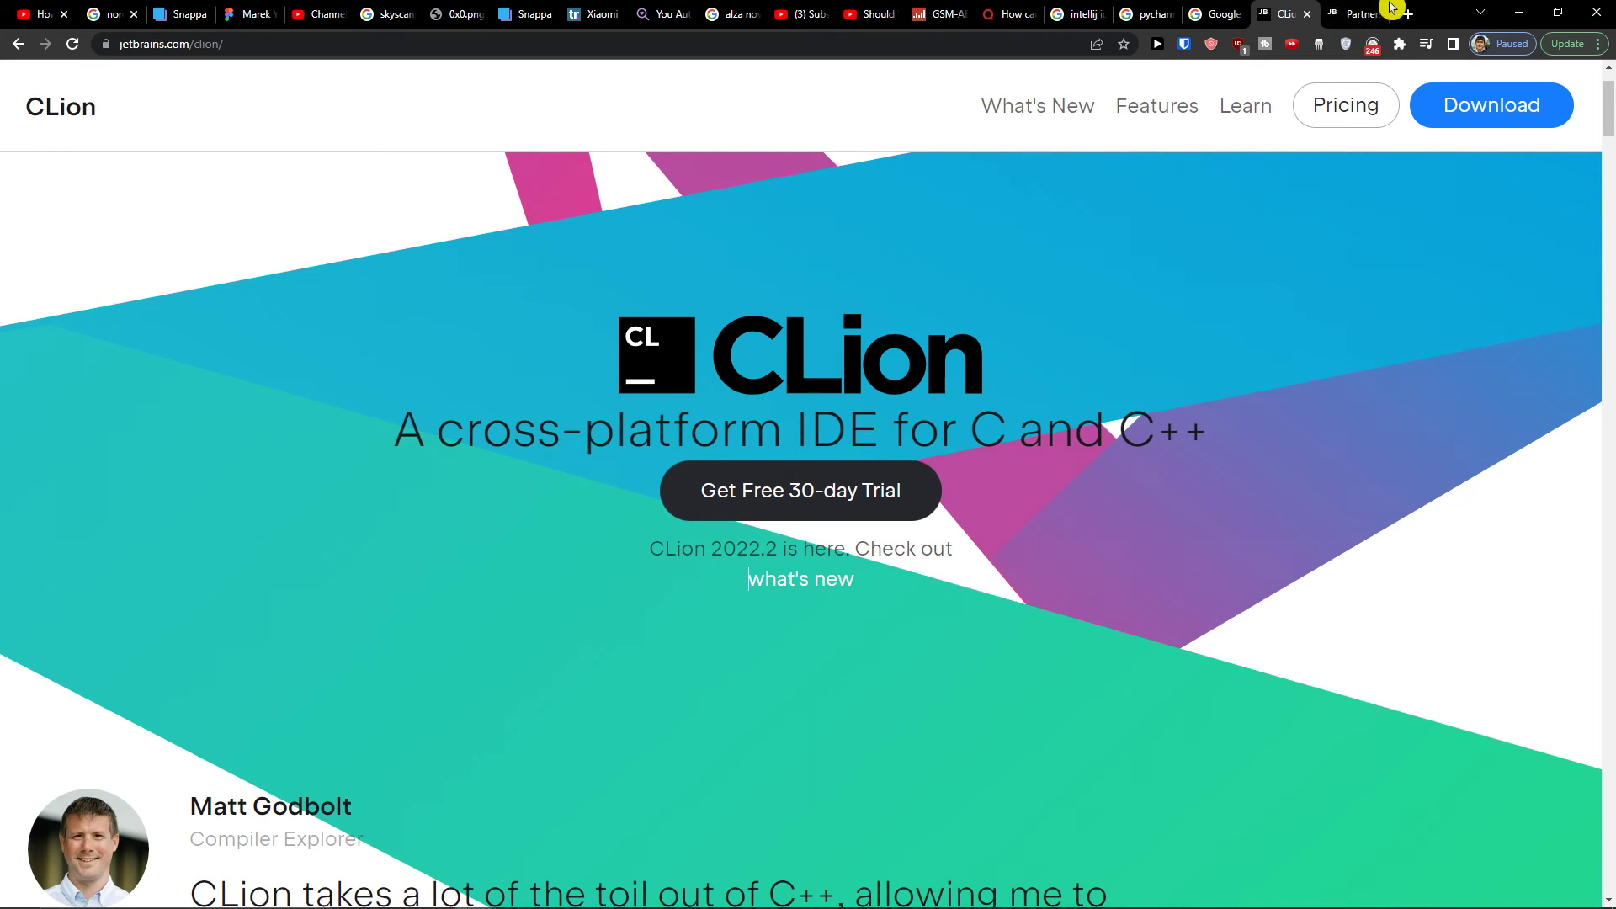
- Open youtube.com in a new browser tab and search it for "pycharm ide tutorial"
{"action": "left_click", "coordinate": [1418, 11]}
{"action": "type", "text": "youtube.com"}
{"action": "key", "text": "Return"}
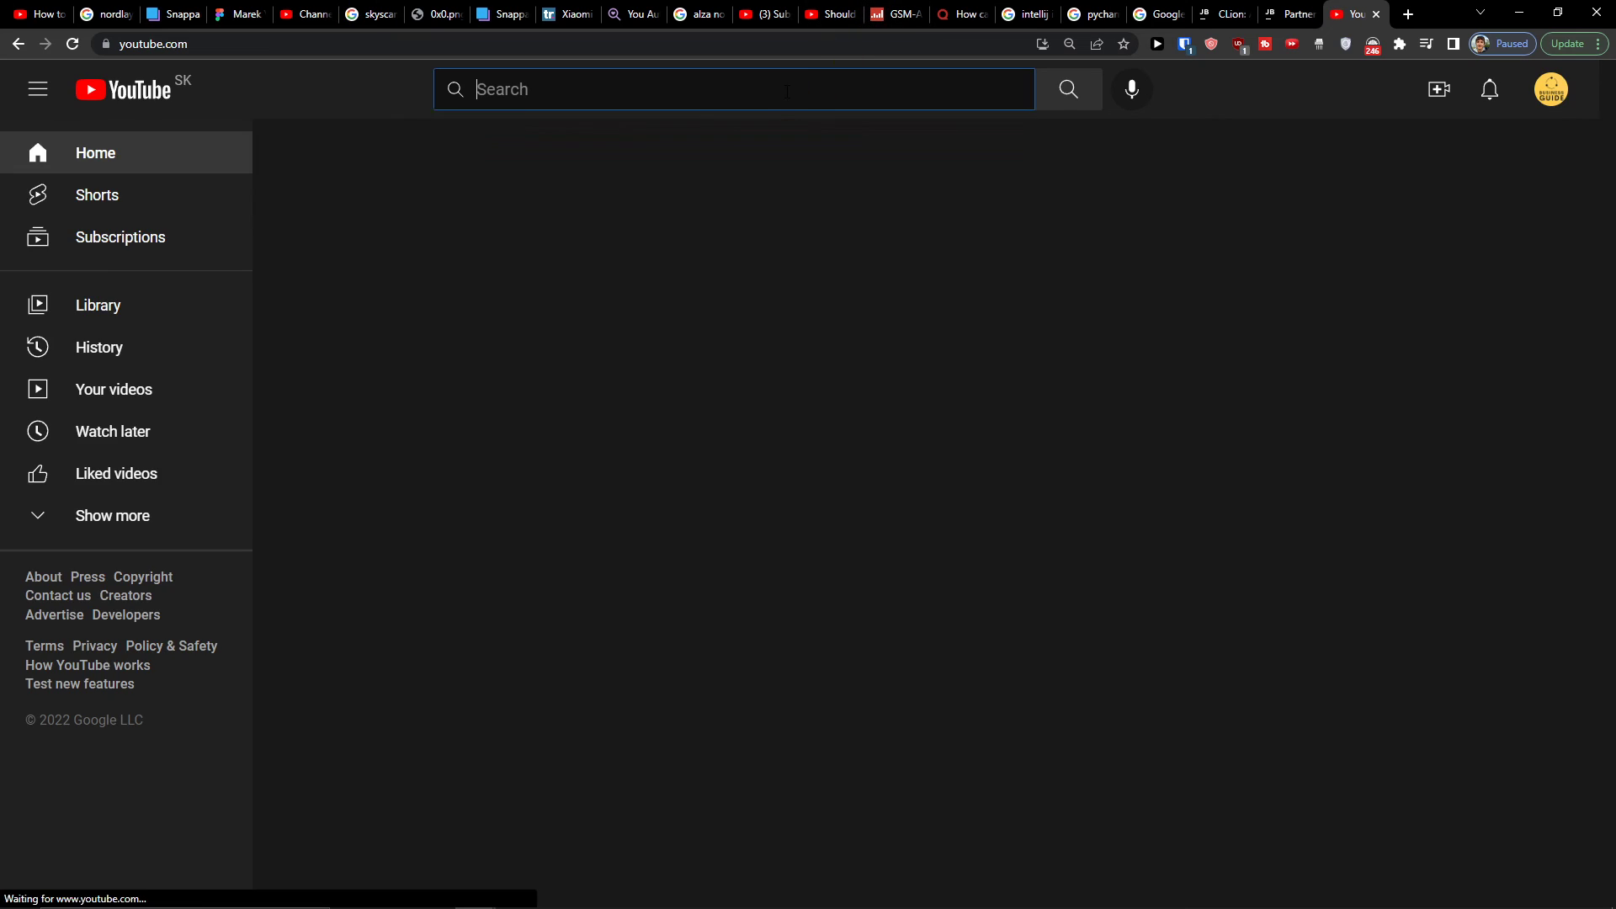
{"action": "left_click", "coordinate": [784, 90]}
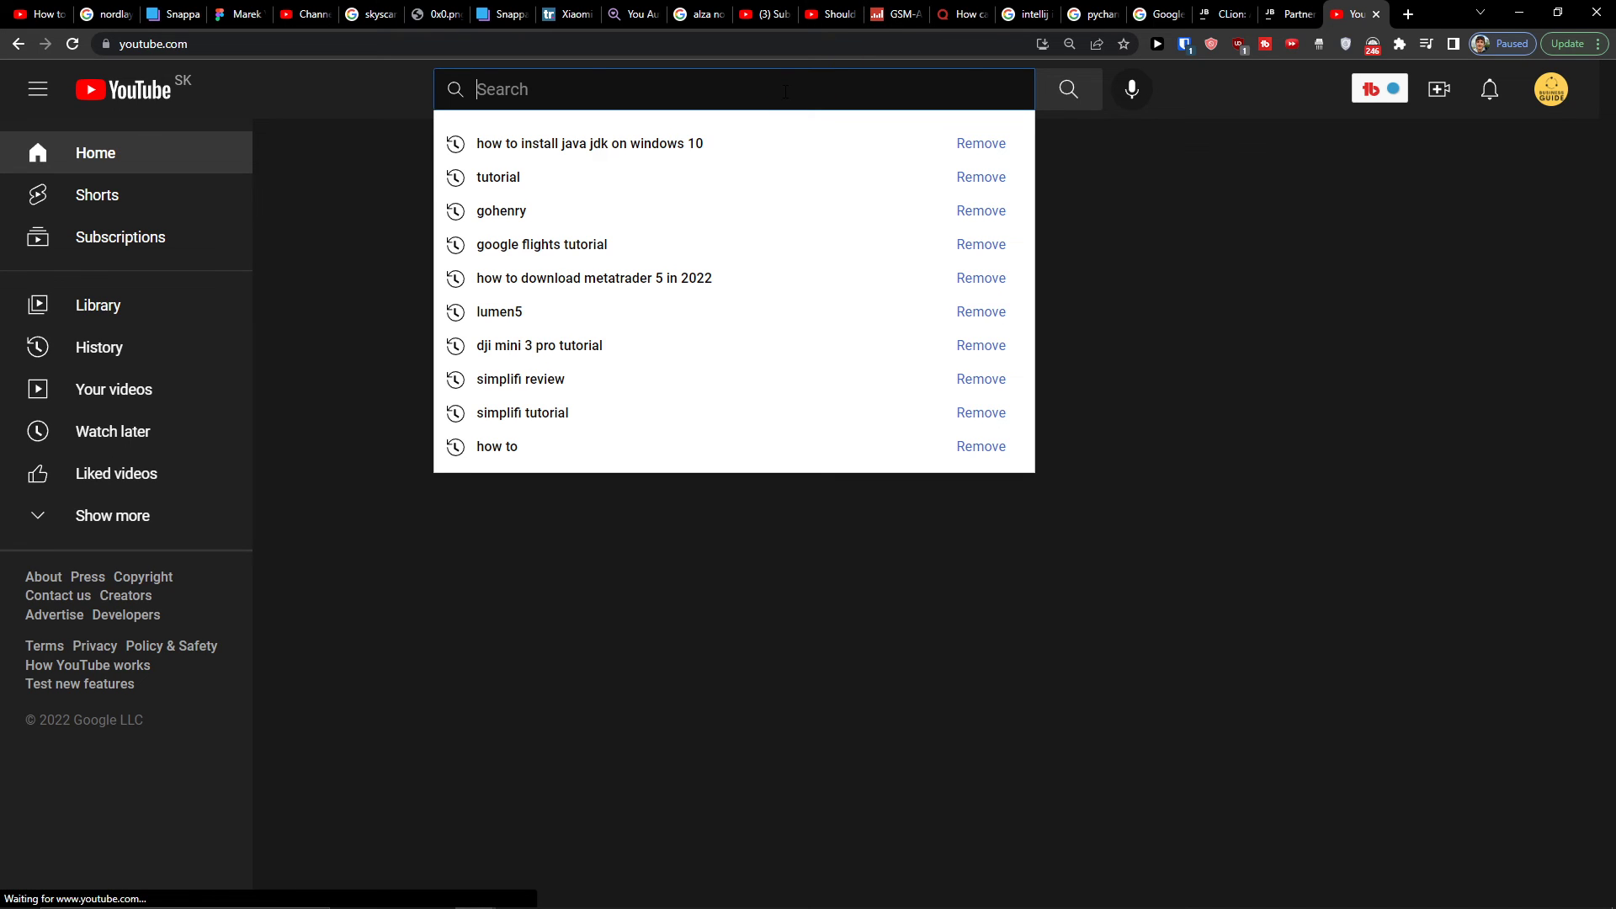
{"action": "type", "text": "pycharm ide tutorial"}
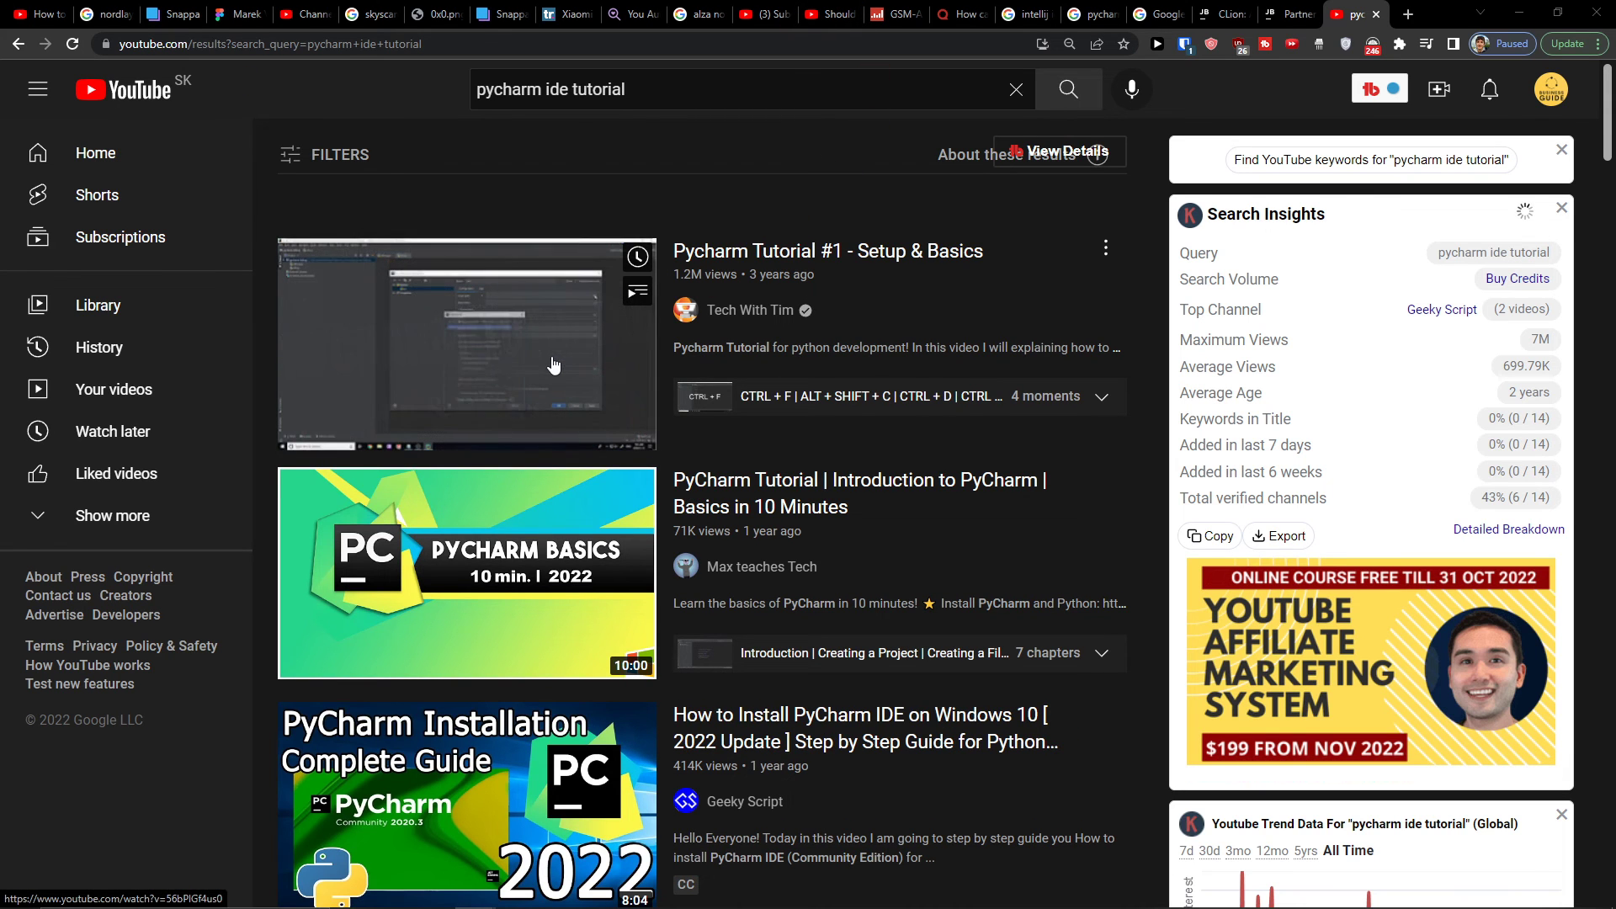
- Open the "Pycharm Tutorial #1 - Setup & Basics" video and its Tech With Tim channel in background tabs, then browse the other results
{"action": "scroll", "coordinate": [548, 349], "scroll_direction": "down", "scroll_amount": 1}
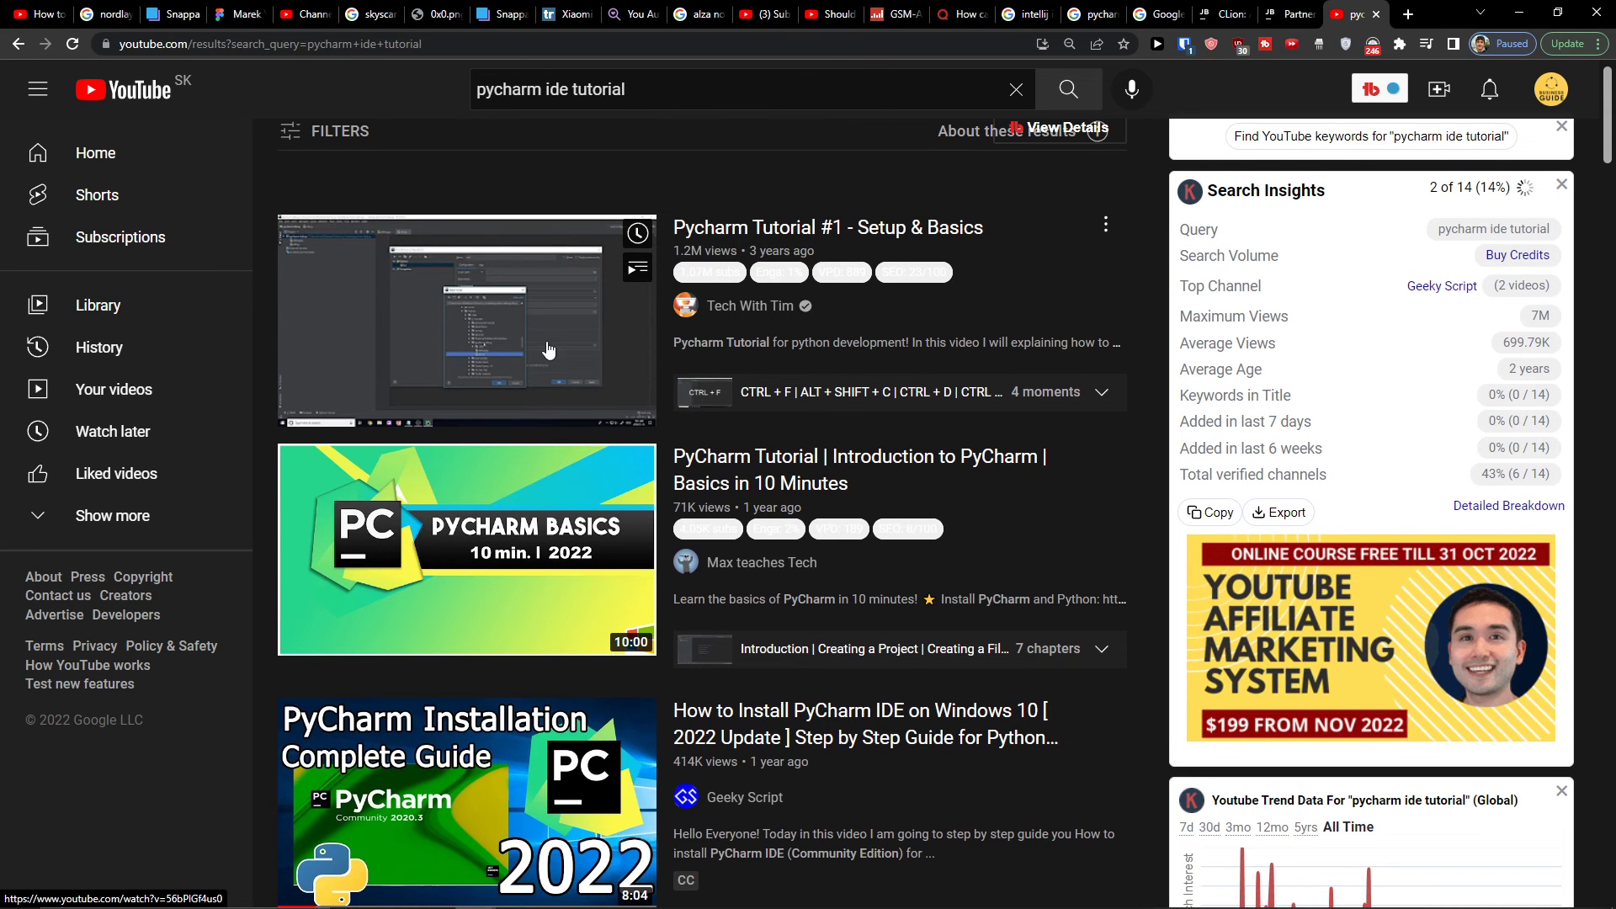
{"action": "middle_click", "coordinate": [547, 310]}
{"action": "middle_click", "coordinate": [766, 305]}
{"action": "scroll", "coordinate": [783, 307], "scroll_direction": "down", "scroll_amount": 3}
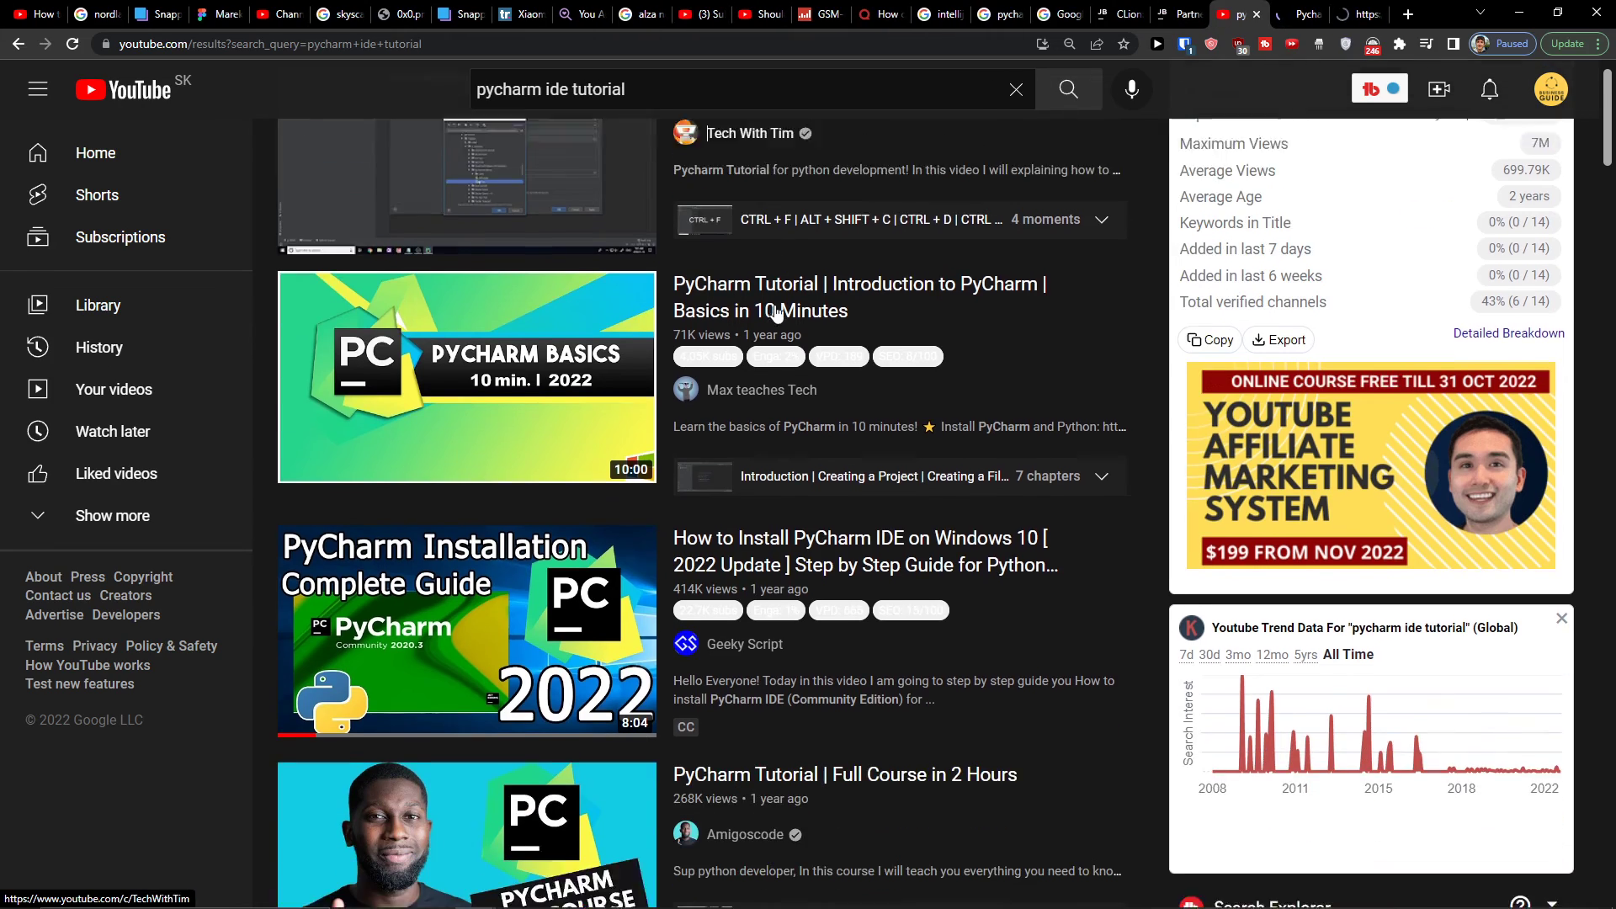
{"action": "scroll", "coordinate": [798, 309], "scroll_direction": "down", "scroll_amount": 4}
{"action": "scroll", "coordinate": [798, 310], "scroll_direction": "up", "scroll_amount": 5}
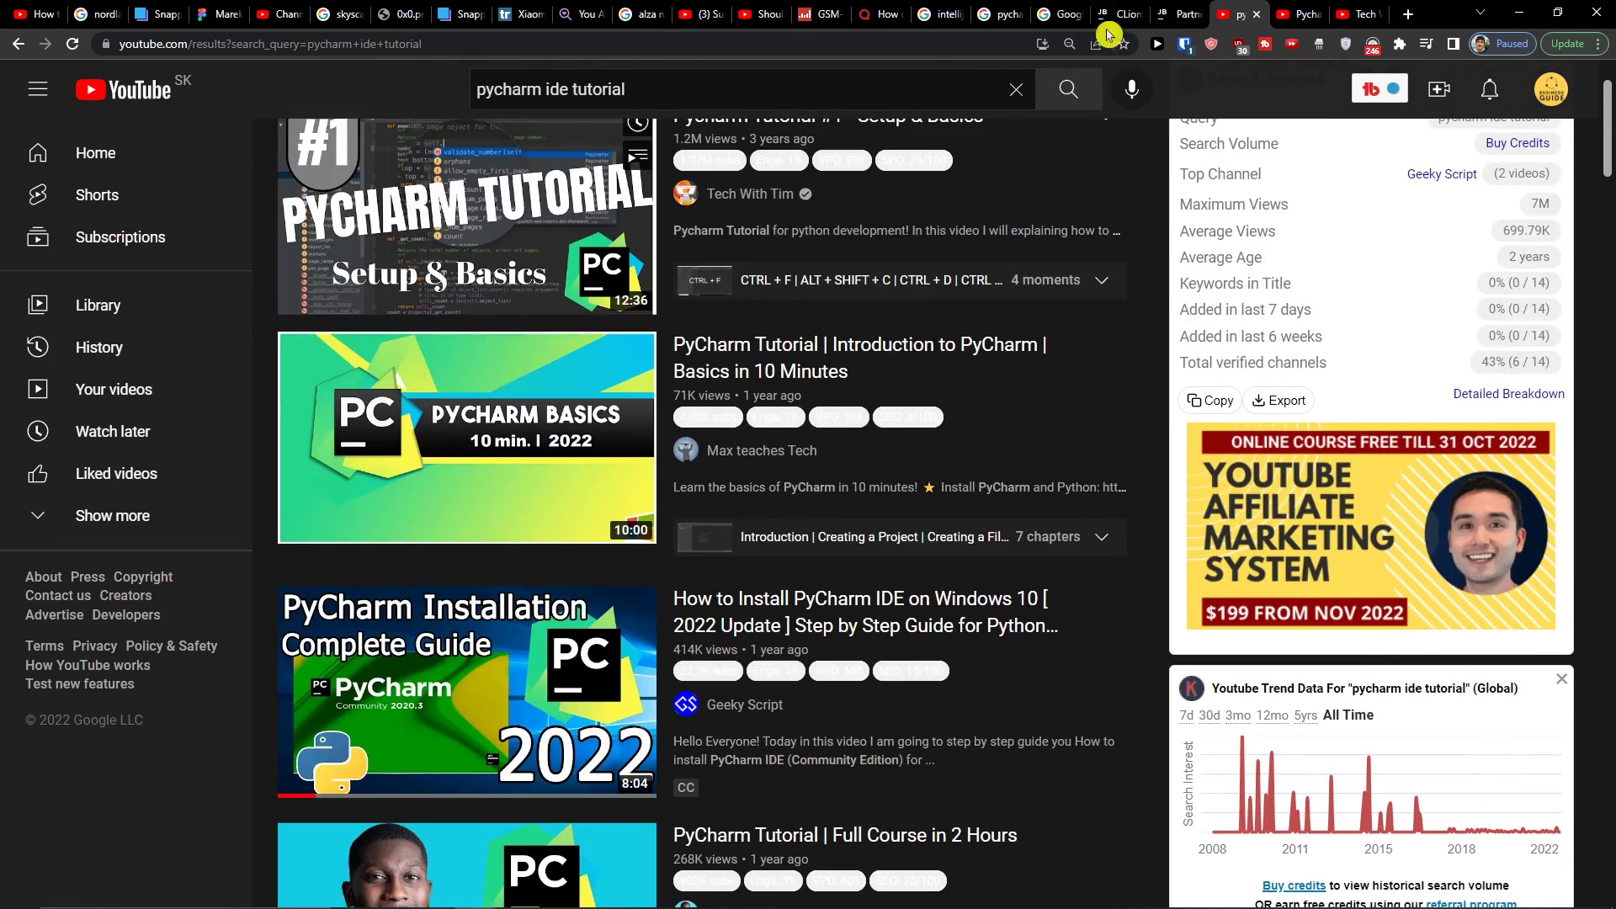
- Return to the JetBrains site and view the AppCode product page
{"action": "left_click", "coordinate": [1132, 17]}
{"action": "mouse_move", "coordinate": [569, 134]}
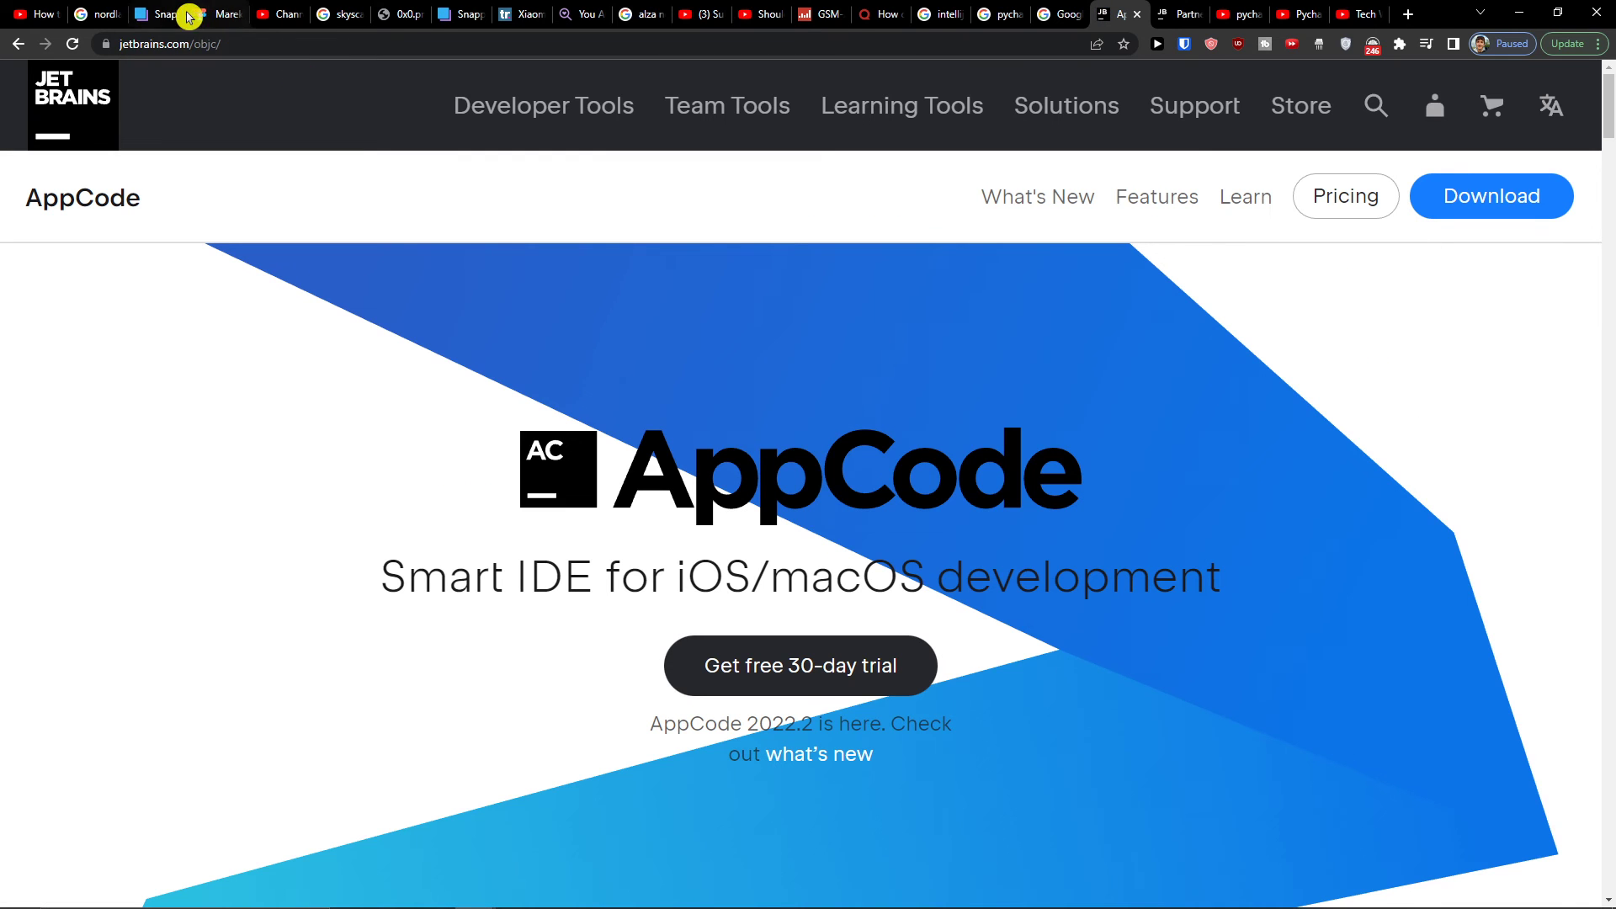
{"action": "scroll", "coordinate": [823, 457], "scroll_direction": "down", "scroll_amount": 4}
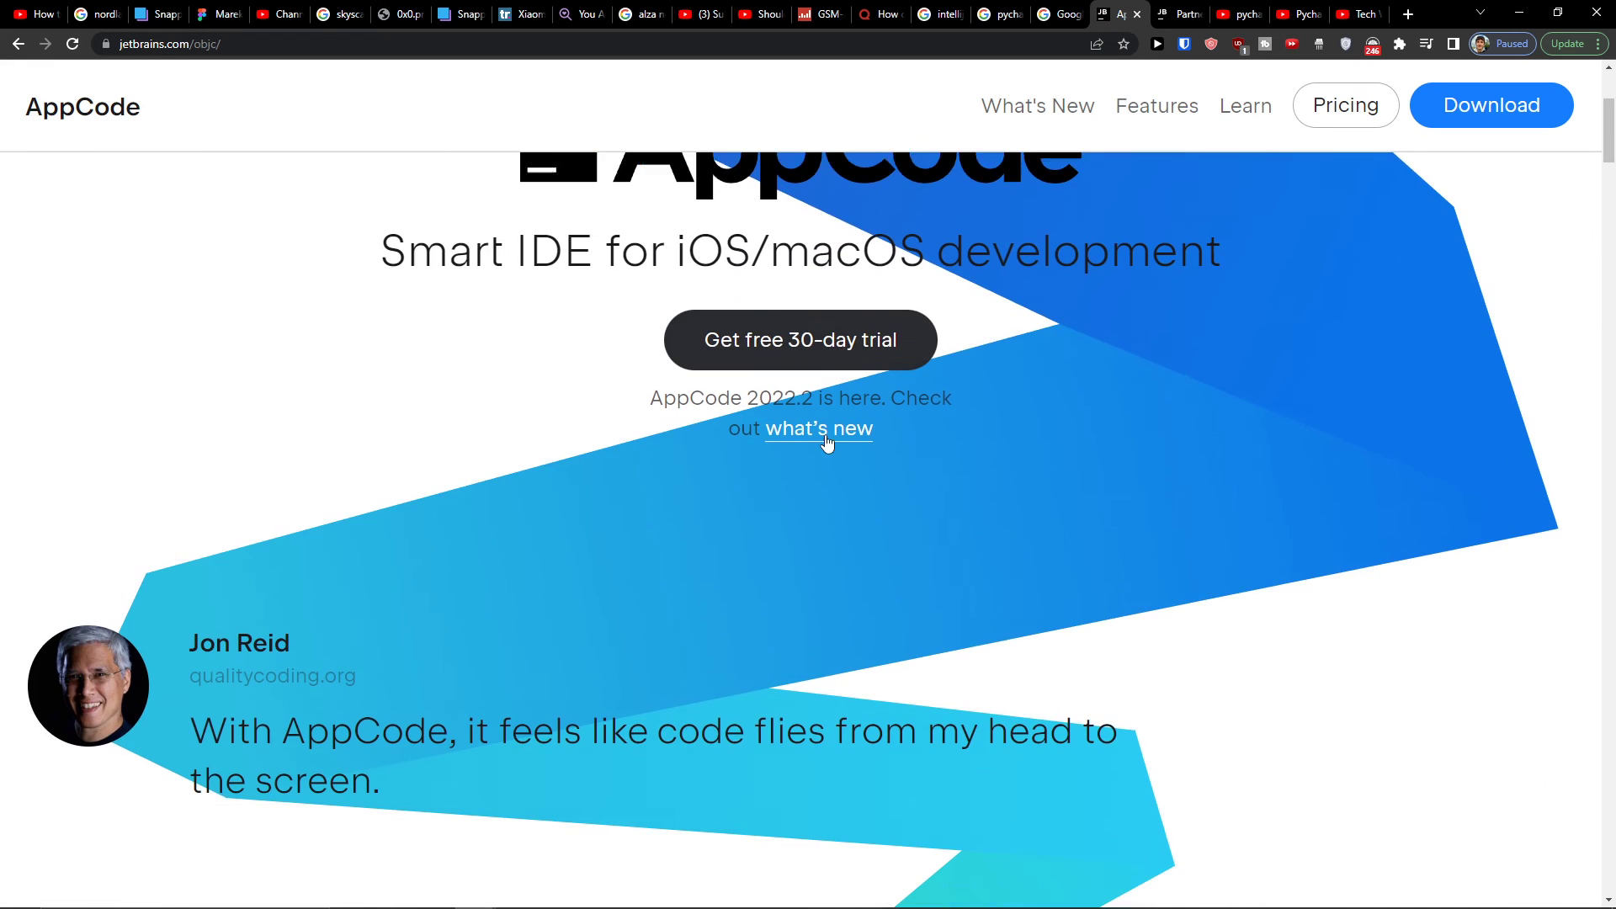
{"action": "scroll", "coordinate": [817, 336], "scroll_direction": "up", "scroll_amount": 4}
- Open the CLion page from the JetBrains developer tools and look over its introduction
{"action": "mouse_move", "coordinate": [536, 100]}
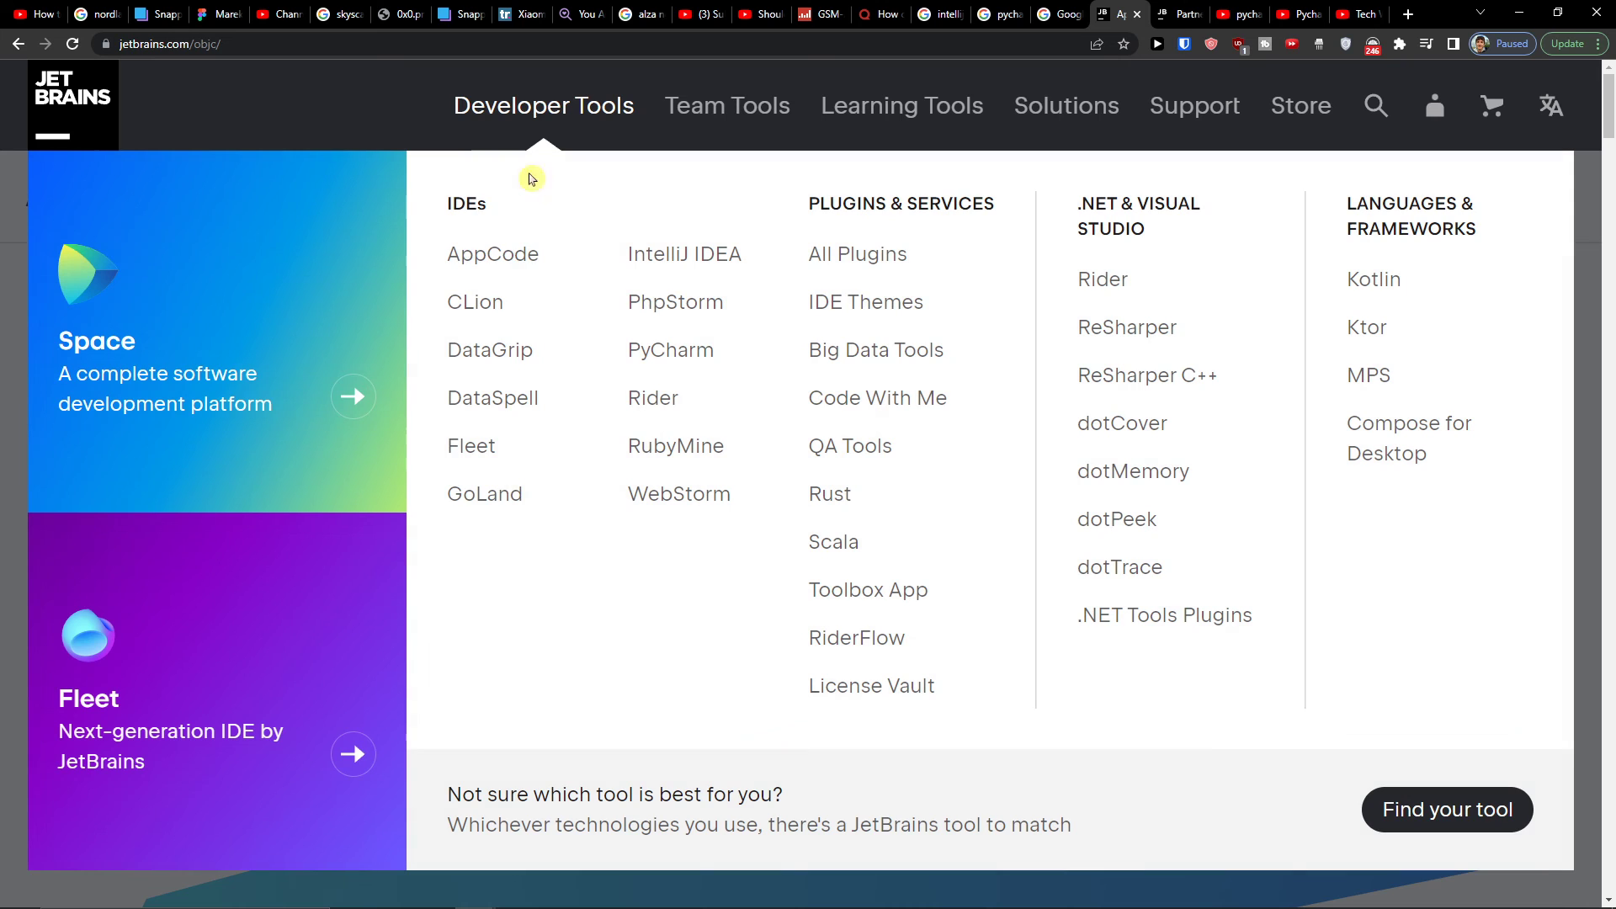
{"action": "left_click", "coordinate": [479, 303]}
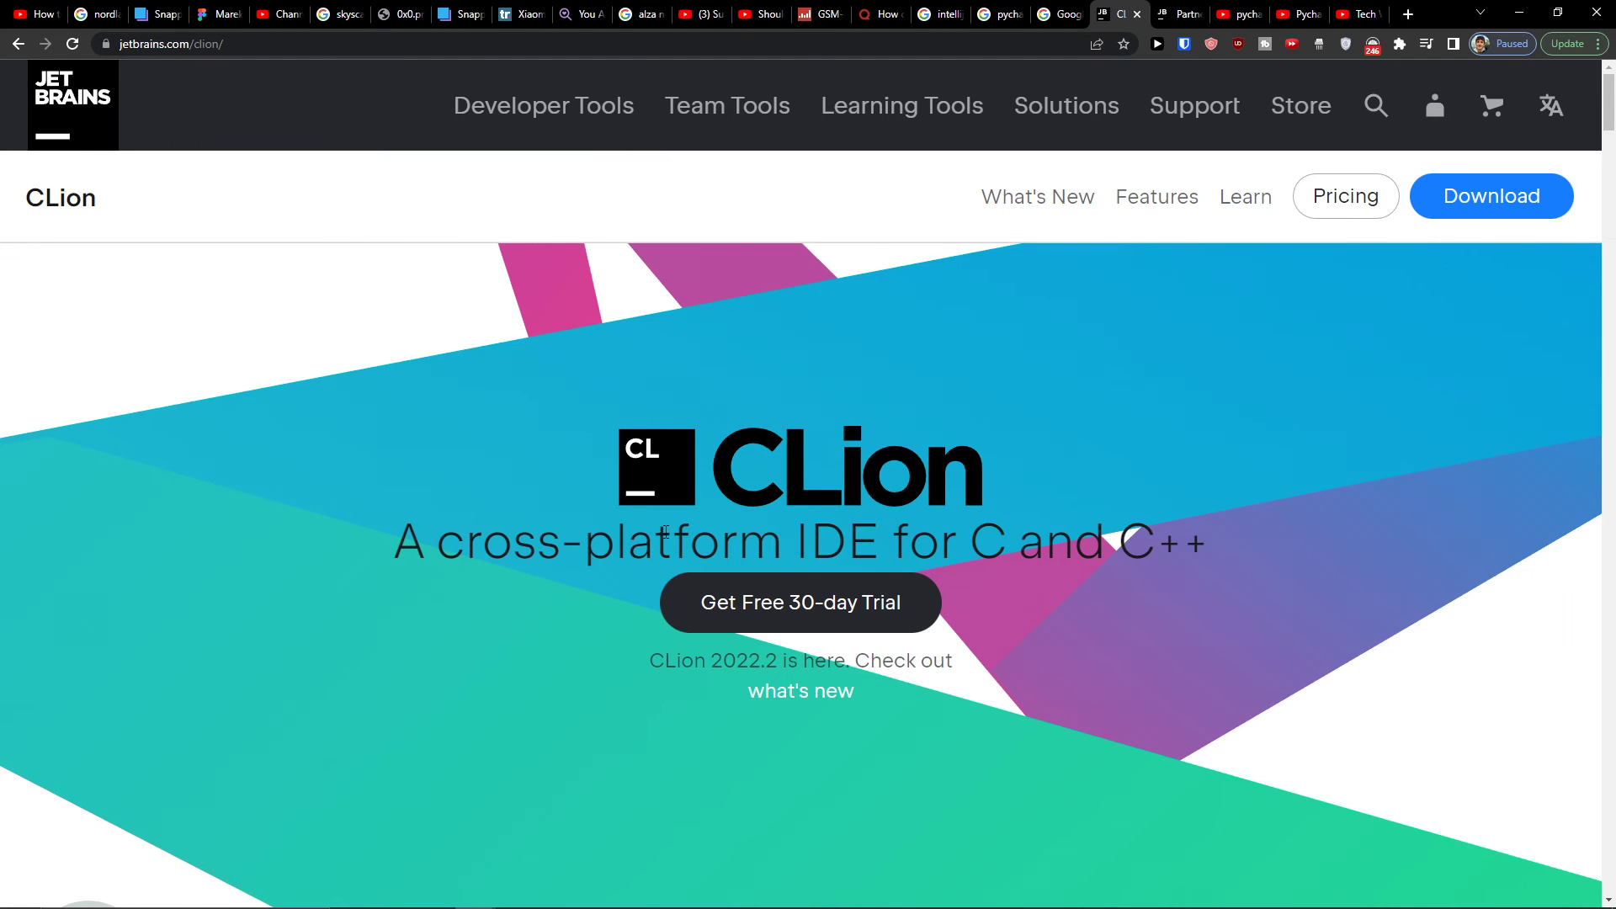
{"action": "scroll", "coordinate": [665, 531], "scroll_direction": "down", "scroll_amount": 2}
{"action": "scroll", "coordinate": [667, 533], "scroll_direction": "up", "scroll_amount": 2}
- Go back to the YouTube results and search for "clion" instead
{"action": "left_click", "coordinate": [1230, 13]}
{"action": "left_click", "coordinate": [535, 89]}
{"action": "key", "text": "ctrl+a"}
{"action": "type", "text": "clion"}
{"action": "key", "text": "Return"}
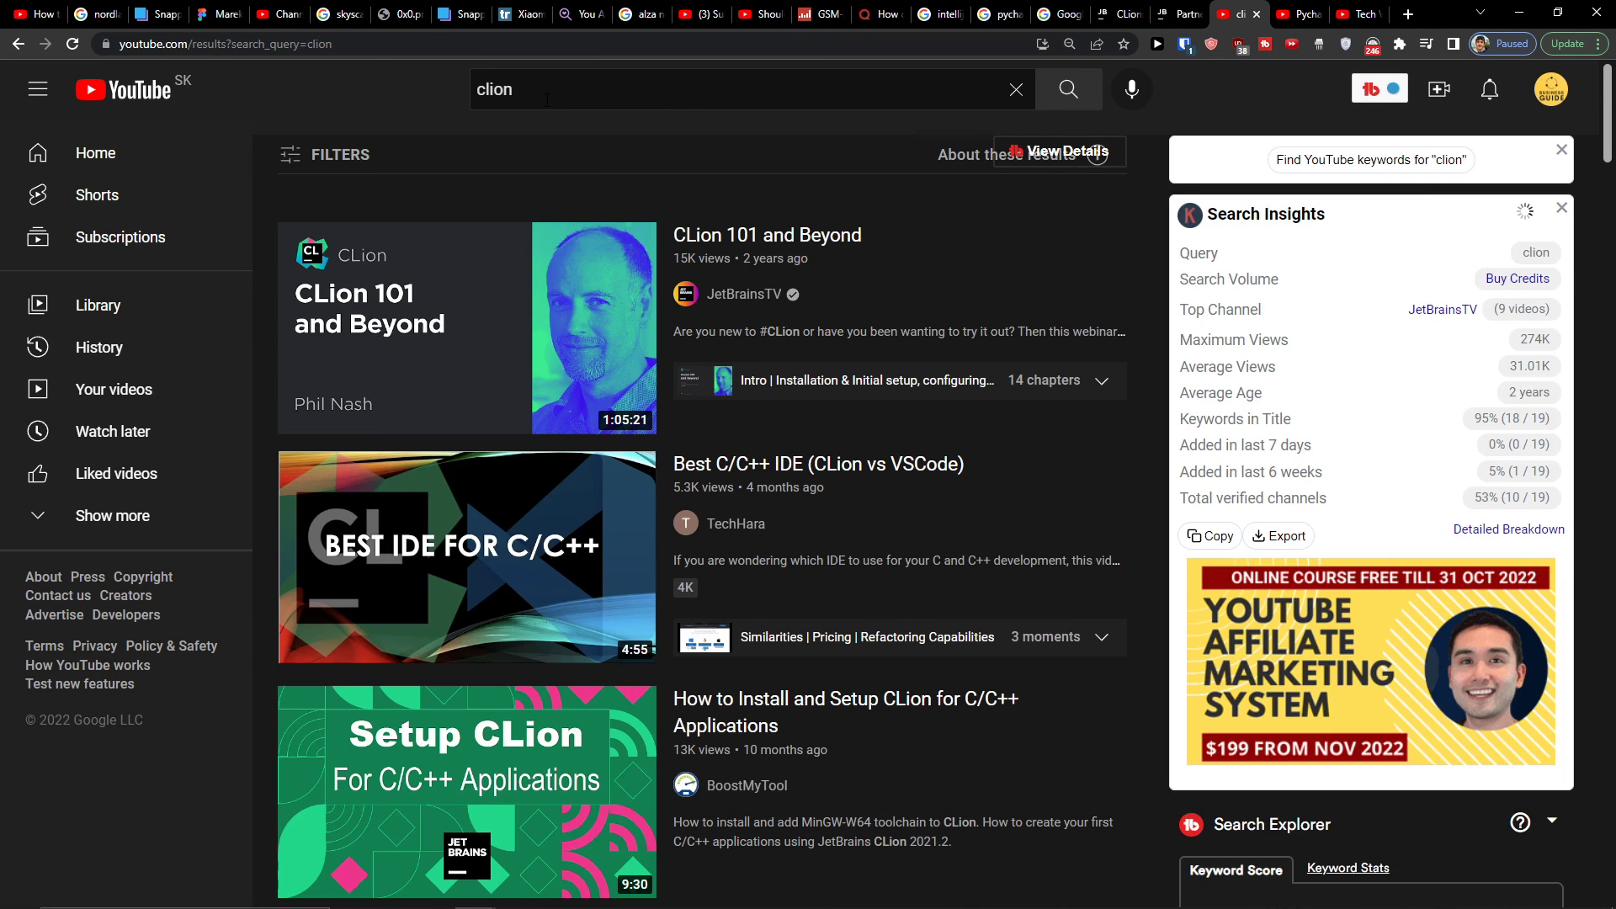
- Refine the YouTube search to "clion download"
{"action": "left_click", "coordinate": [594, 91]}
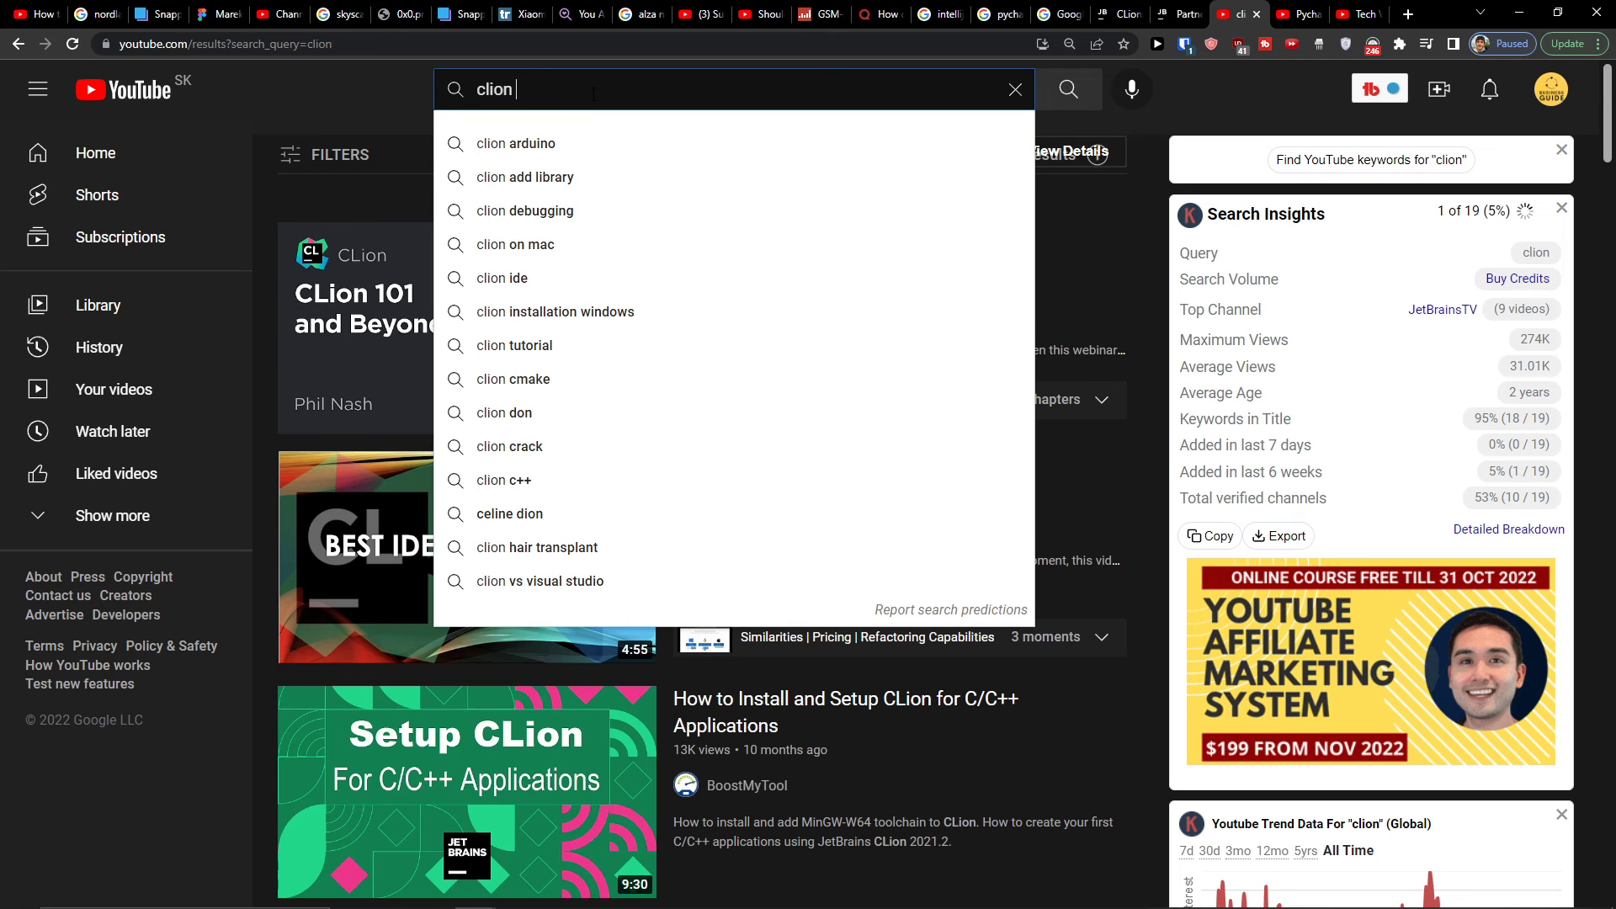
{"action": "type", "text": "download"}
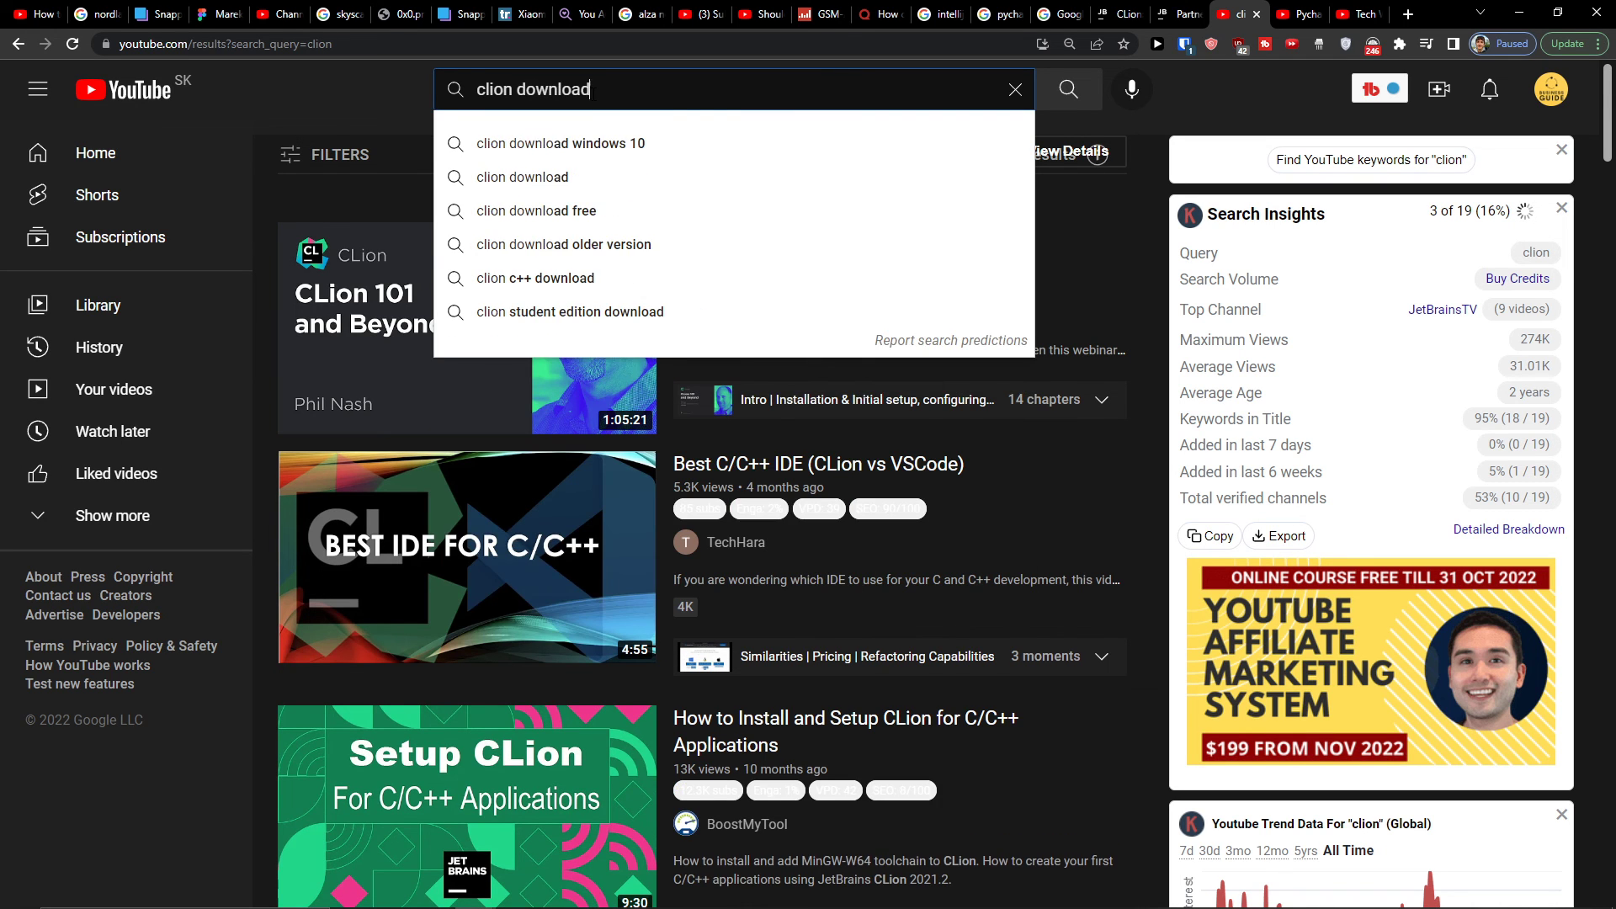
{"action": "key", "text": "Return"}
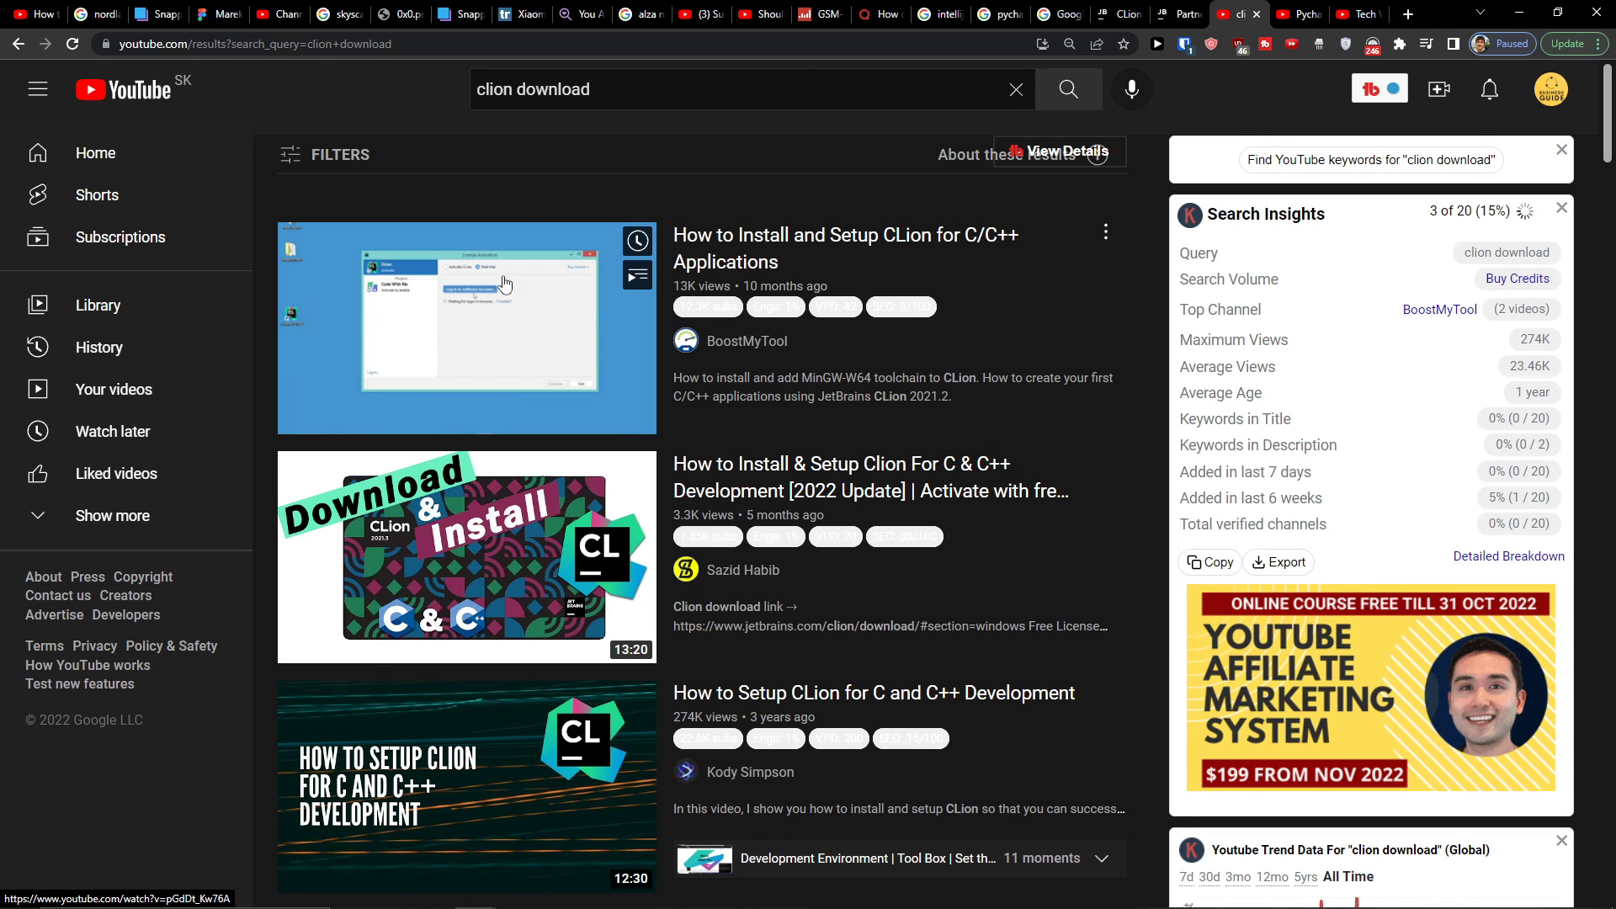
{"action": "mouse_move", "coordinate": [743, 905]}
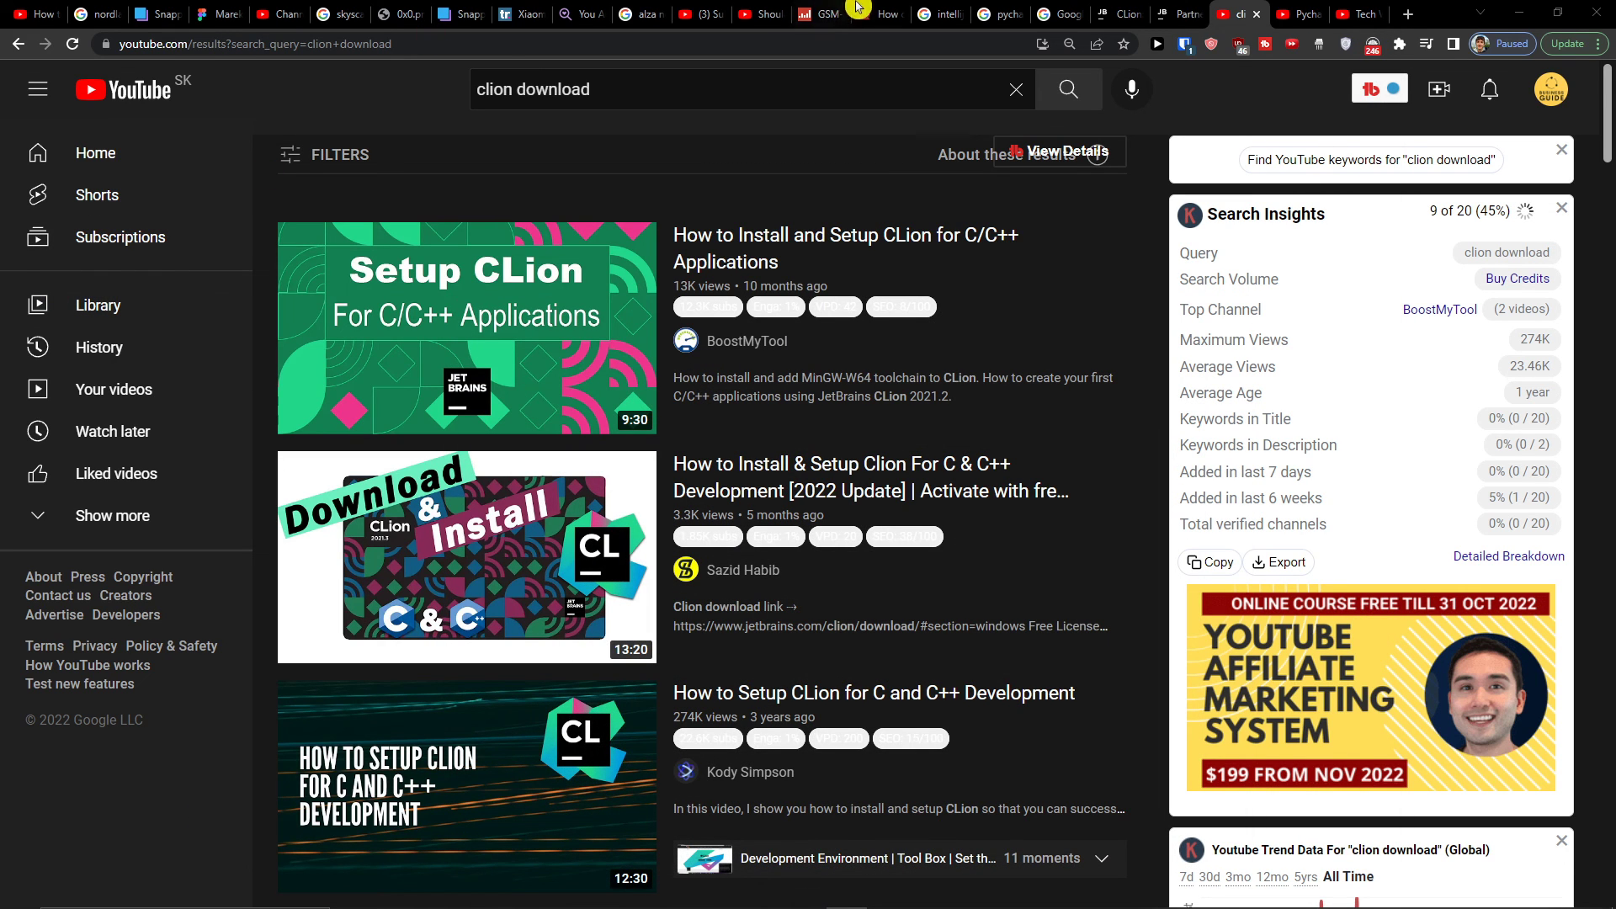
- Switch to the JetBrains Partners page, examine the listed partner companies and return to its beginning
{"action": "left_click", "coordinate": [1164, 8]}
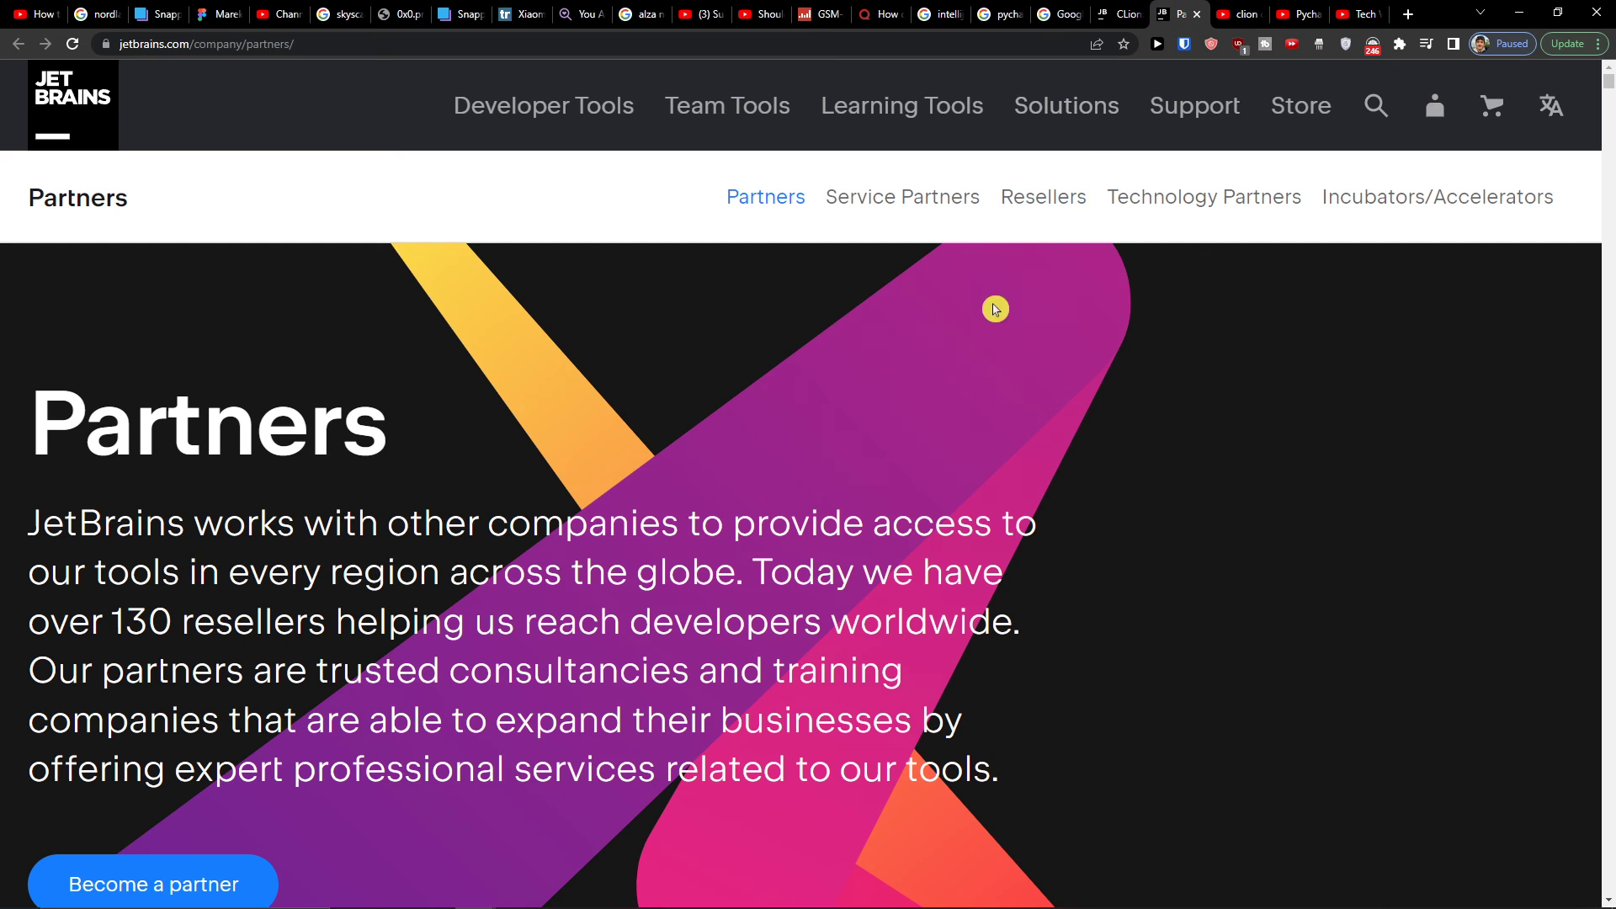
{"action": "scroll", "coordinate": [947, 409], "scroll_direction": "down", "scroll_amount": 4}
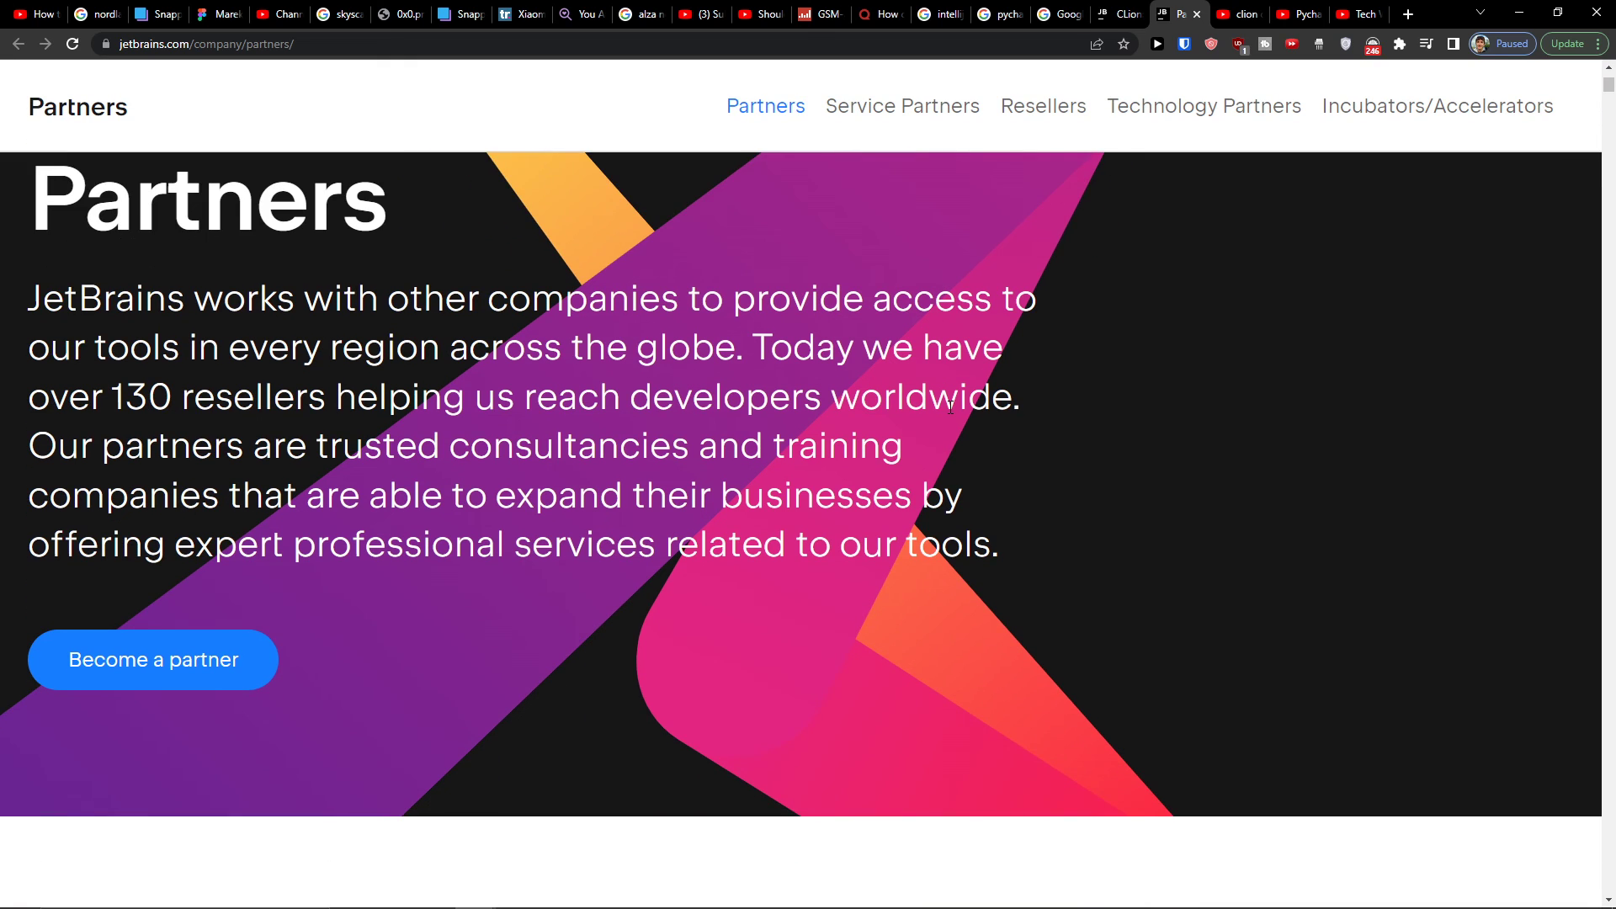
{"action": "scroll", "coordinate": [955, 412], "scroll_direction": "down", "scroll_amount": 8}
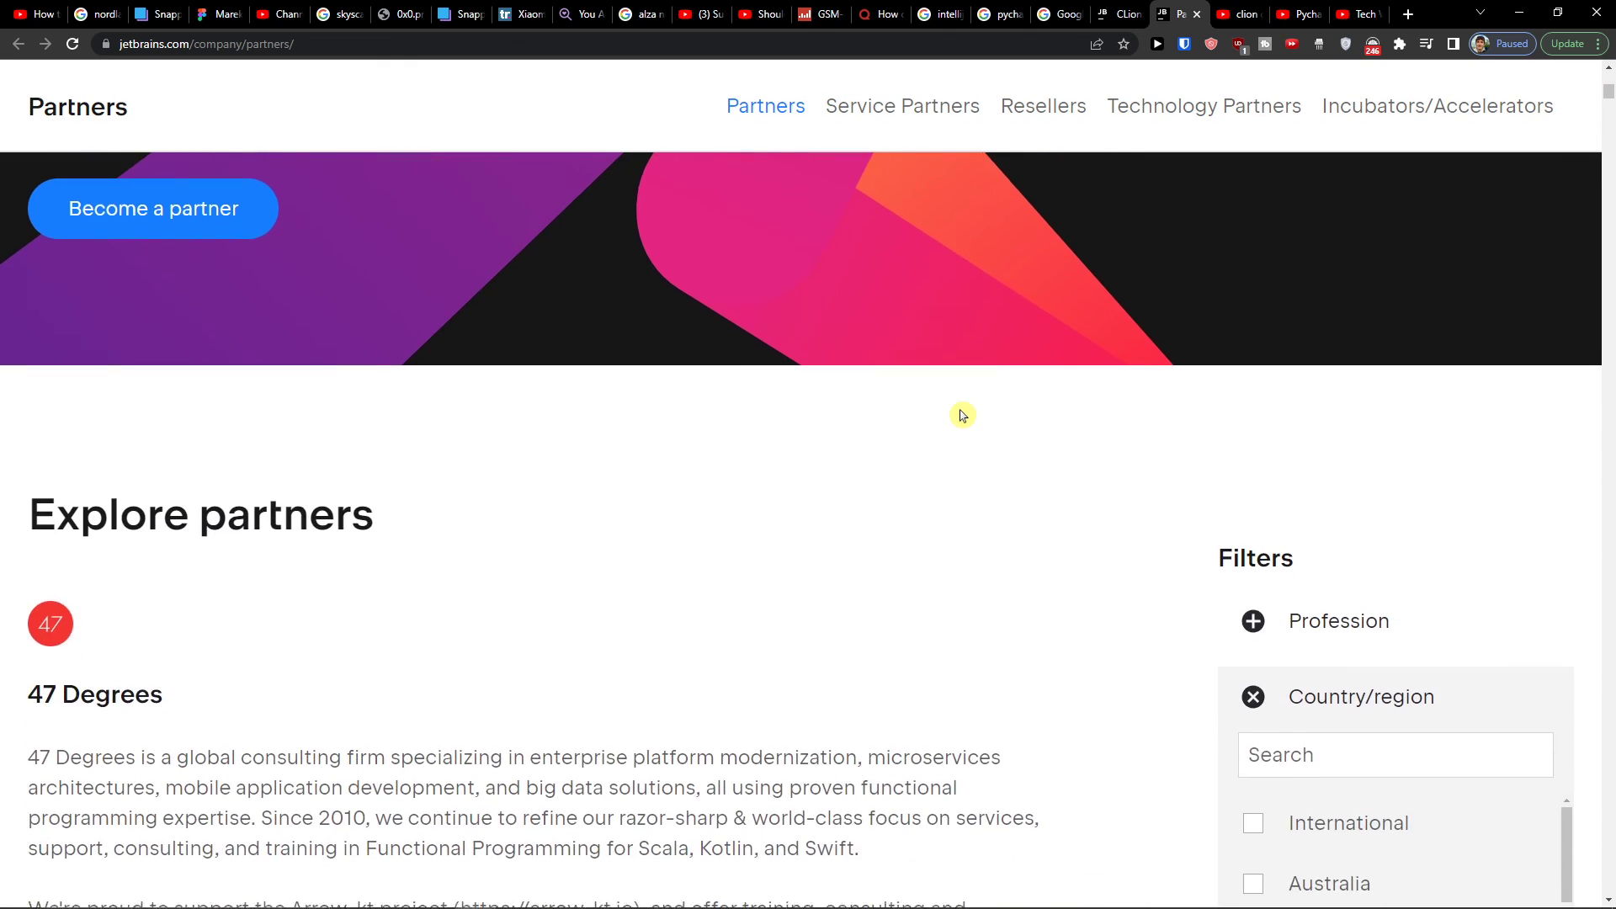
{"action": "scroll", "coordinate": [962, 414], "scroll_direction": "down", "scroll_amount": 2}
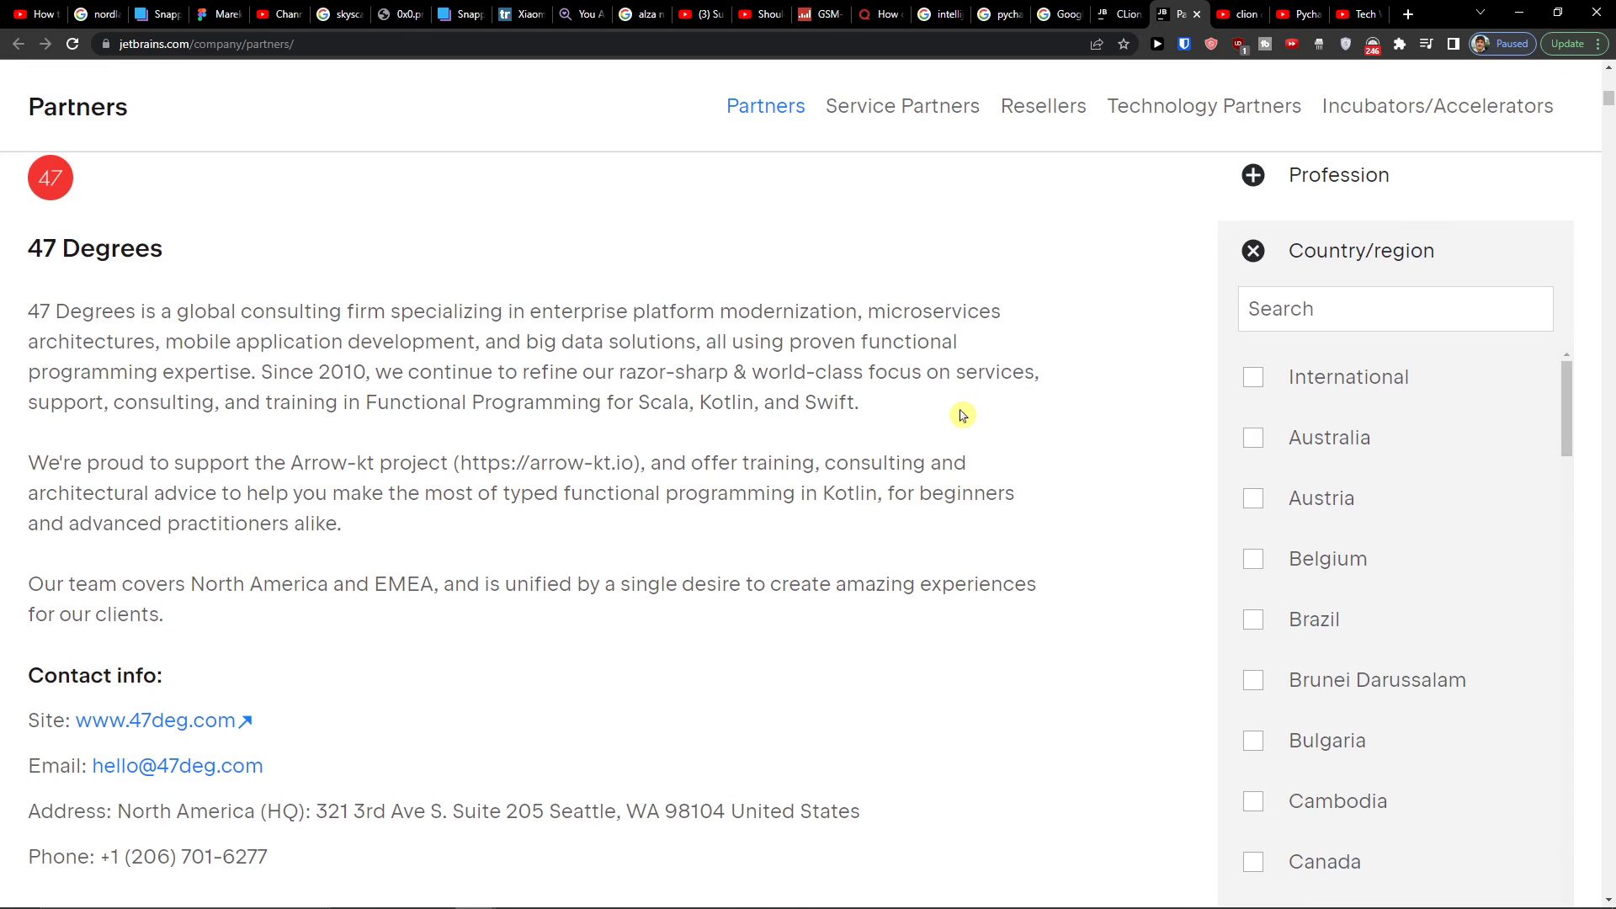
{"action": "scroll", "coordinate": [968, 416], "scroll_direction": "down", "scroll_amount": 5}
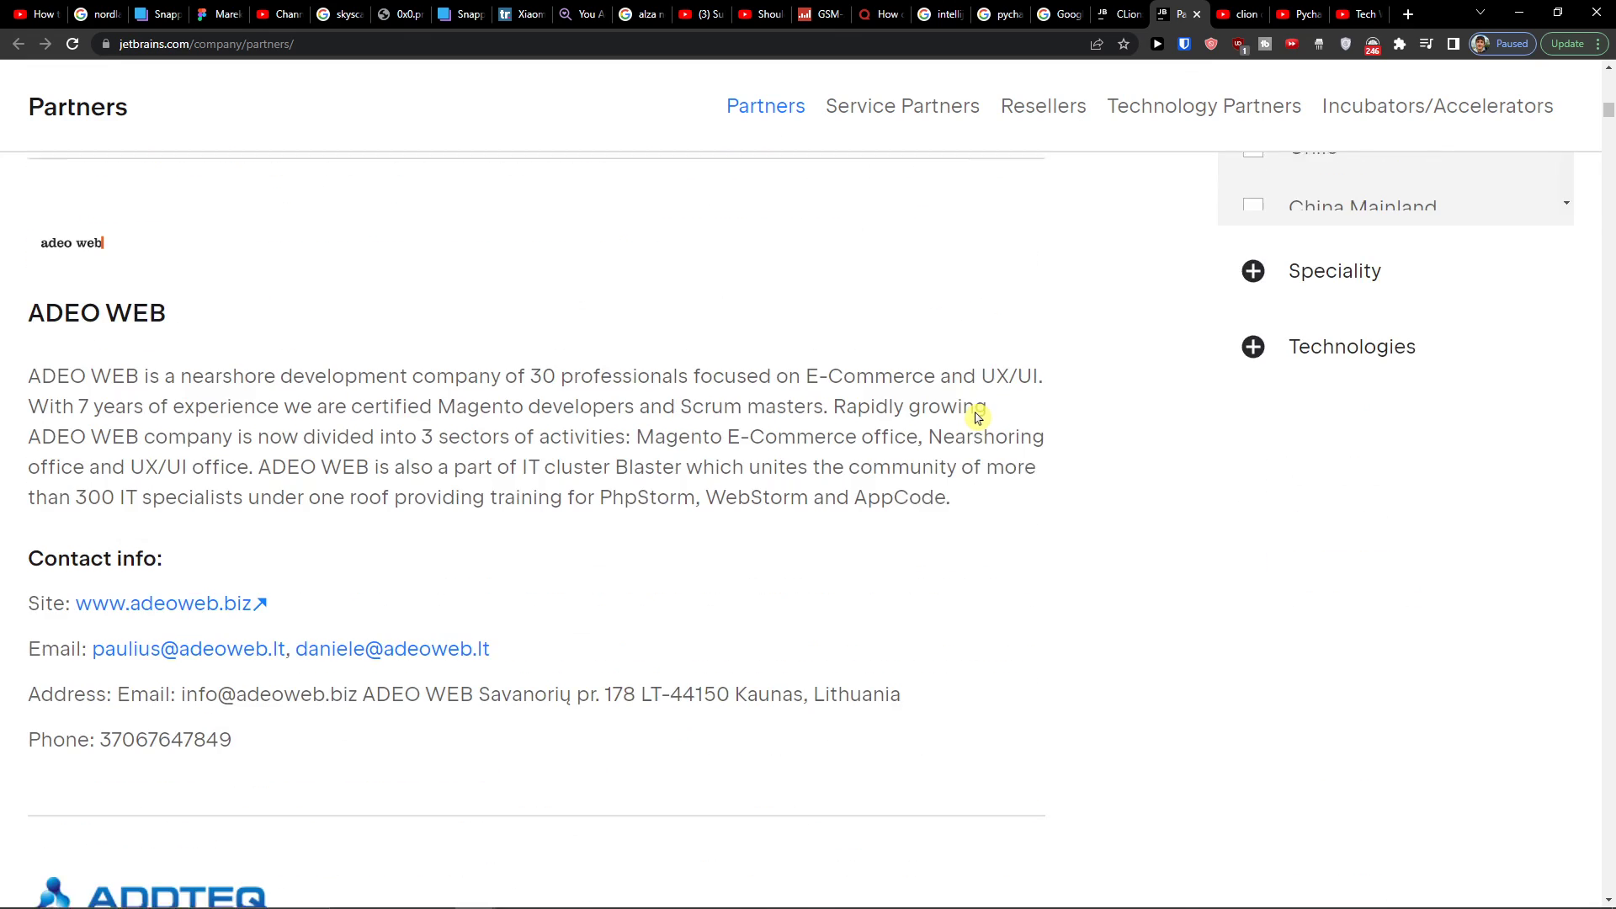
{"action": "scroll", "coordinate": [976, 418], "scroll_direction": "up", "scroll_amount": 15}
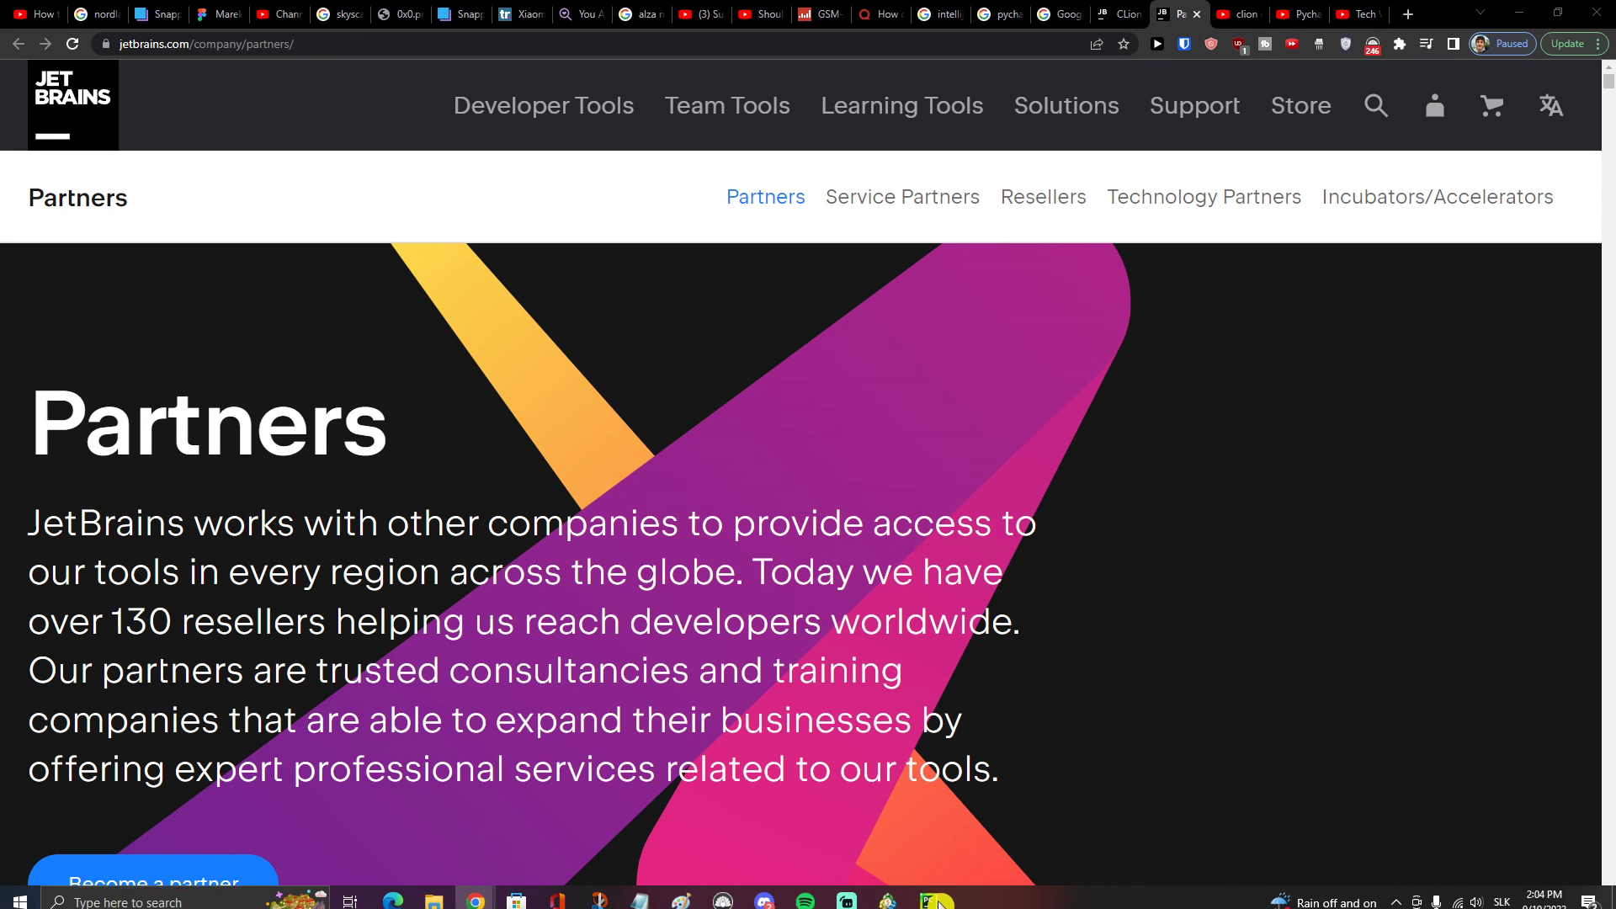
{"action": "left_click", "coordinate": [925, 897]}
{"action": "left_click", "coordinate": [922, 900]}
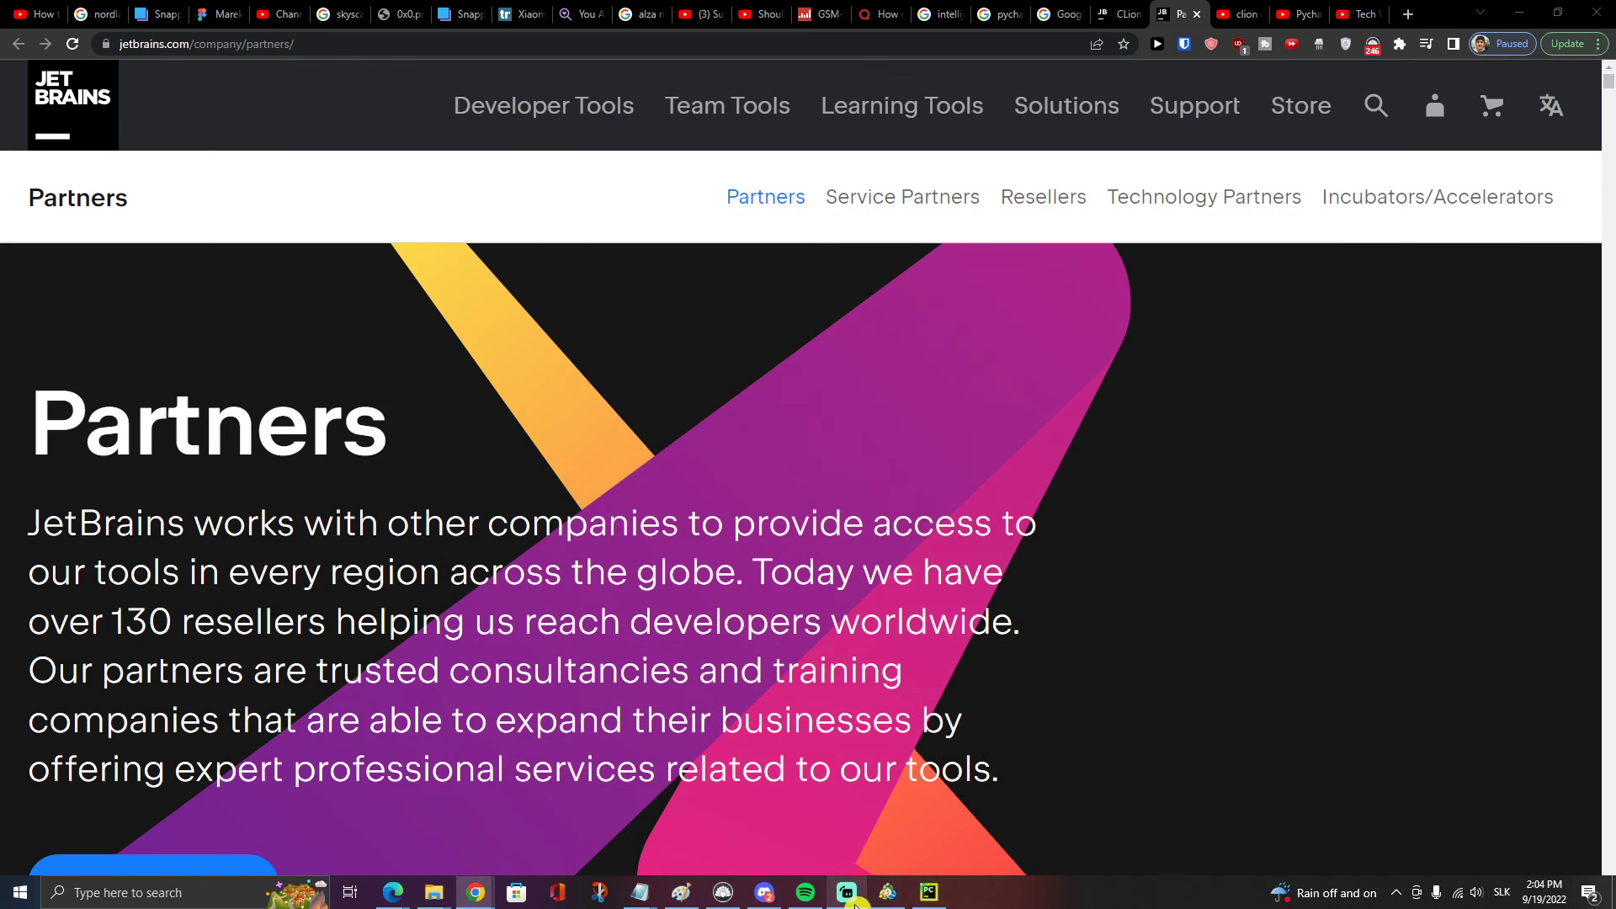